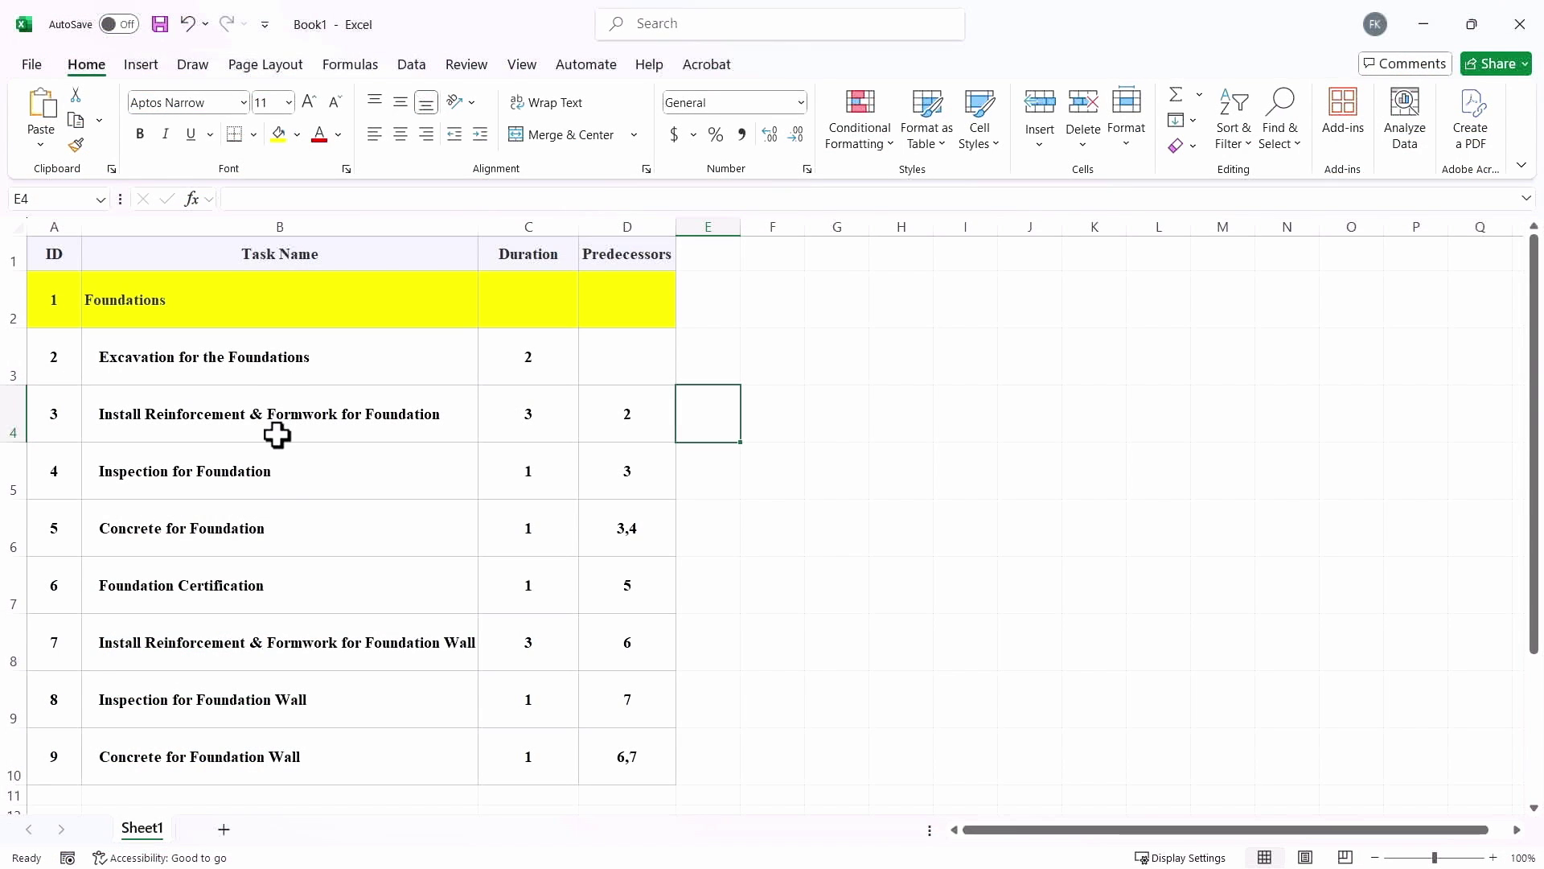
Step: Scroll through the Excel task table to review the nine foundation task names
scroll(289, 491, "down", 1)
scroll(290, 487, "up", 1)
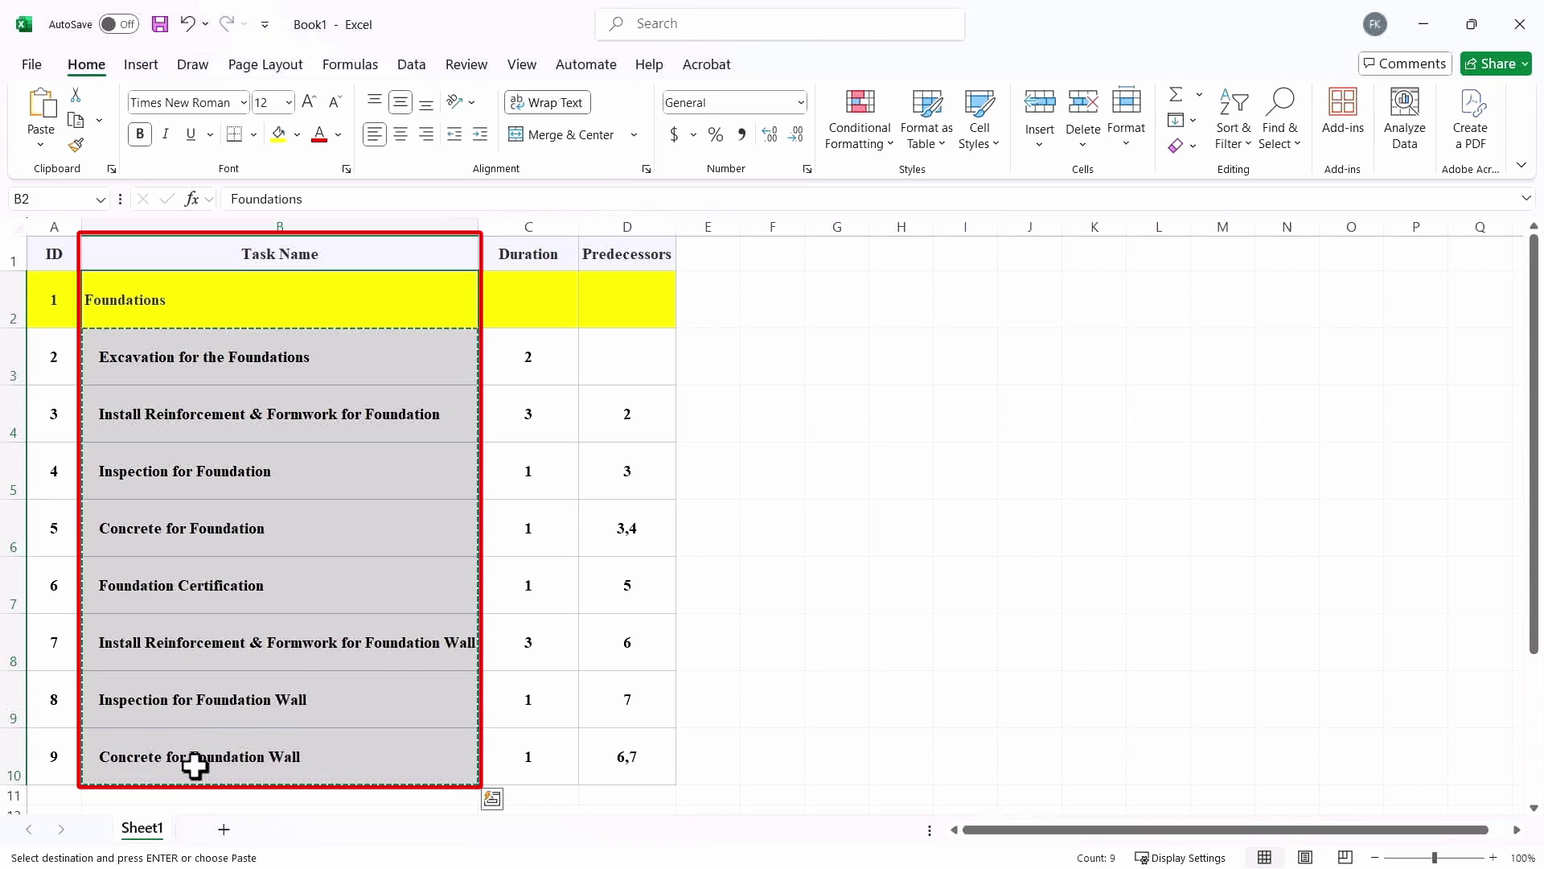
key("alt+Tab")
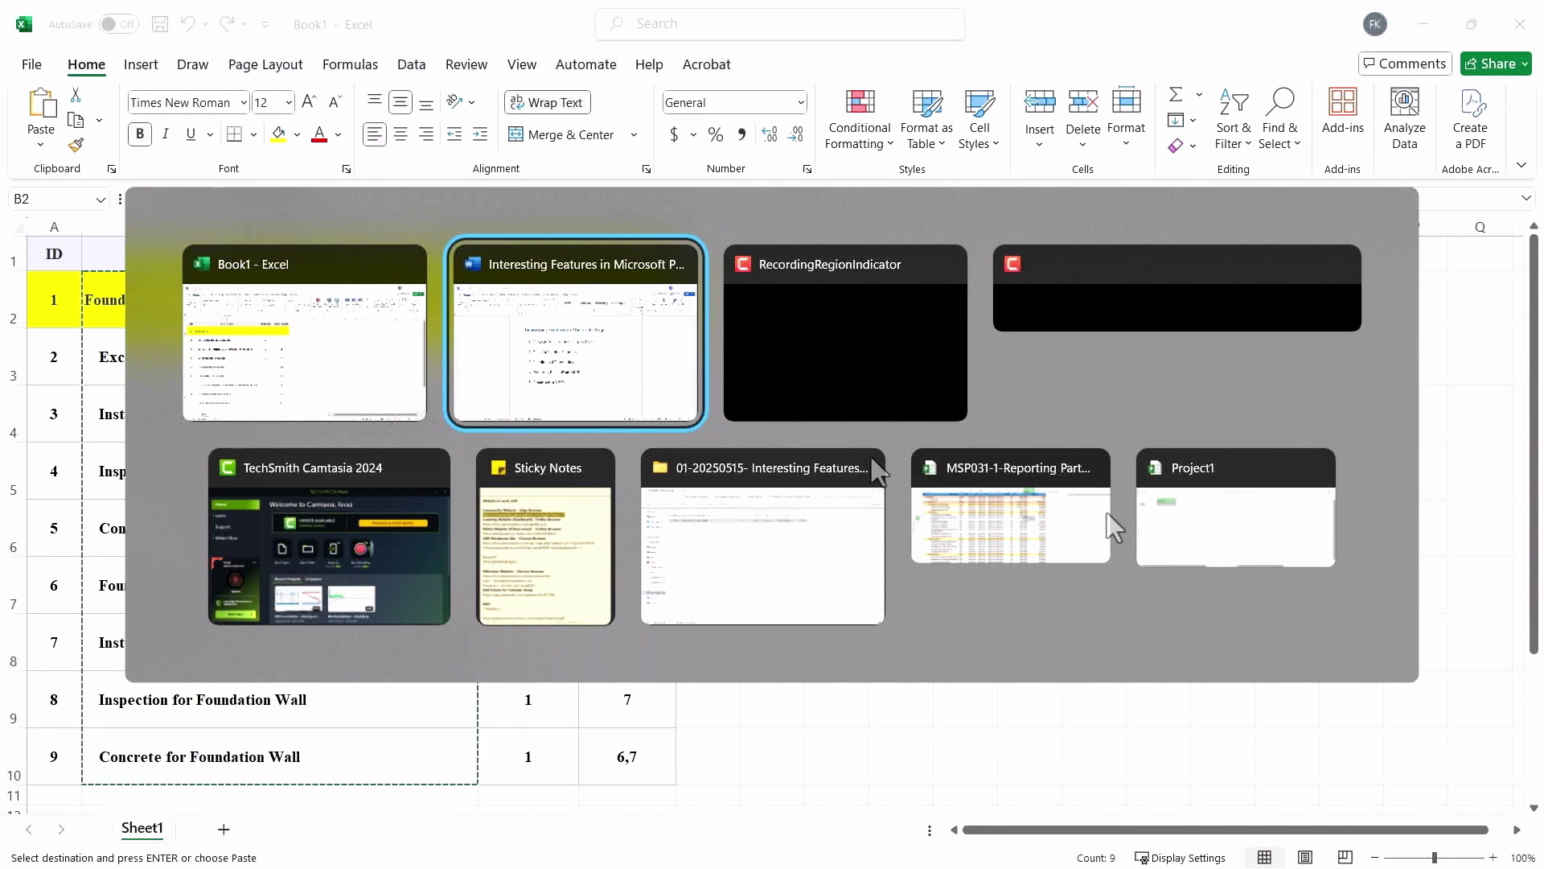
Step: Paste the nine foundation task names into Project1 and widen the Task Name column
left_click(1252, 545)
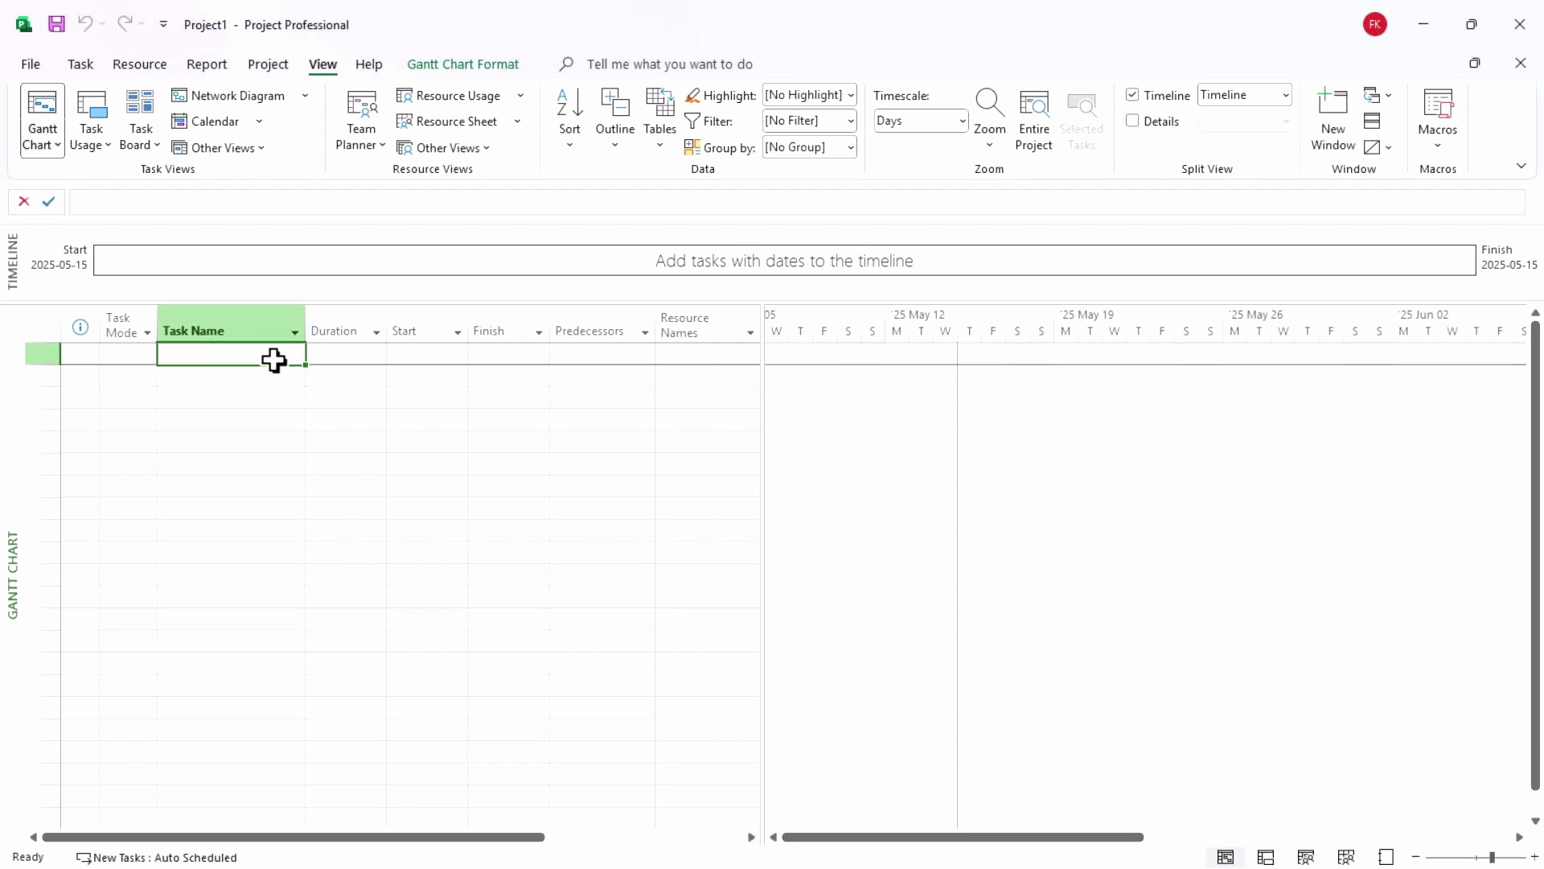
key("ctrl+v")
left_click(285, 488)
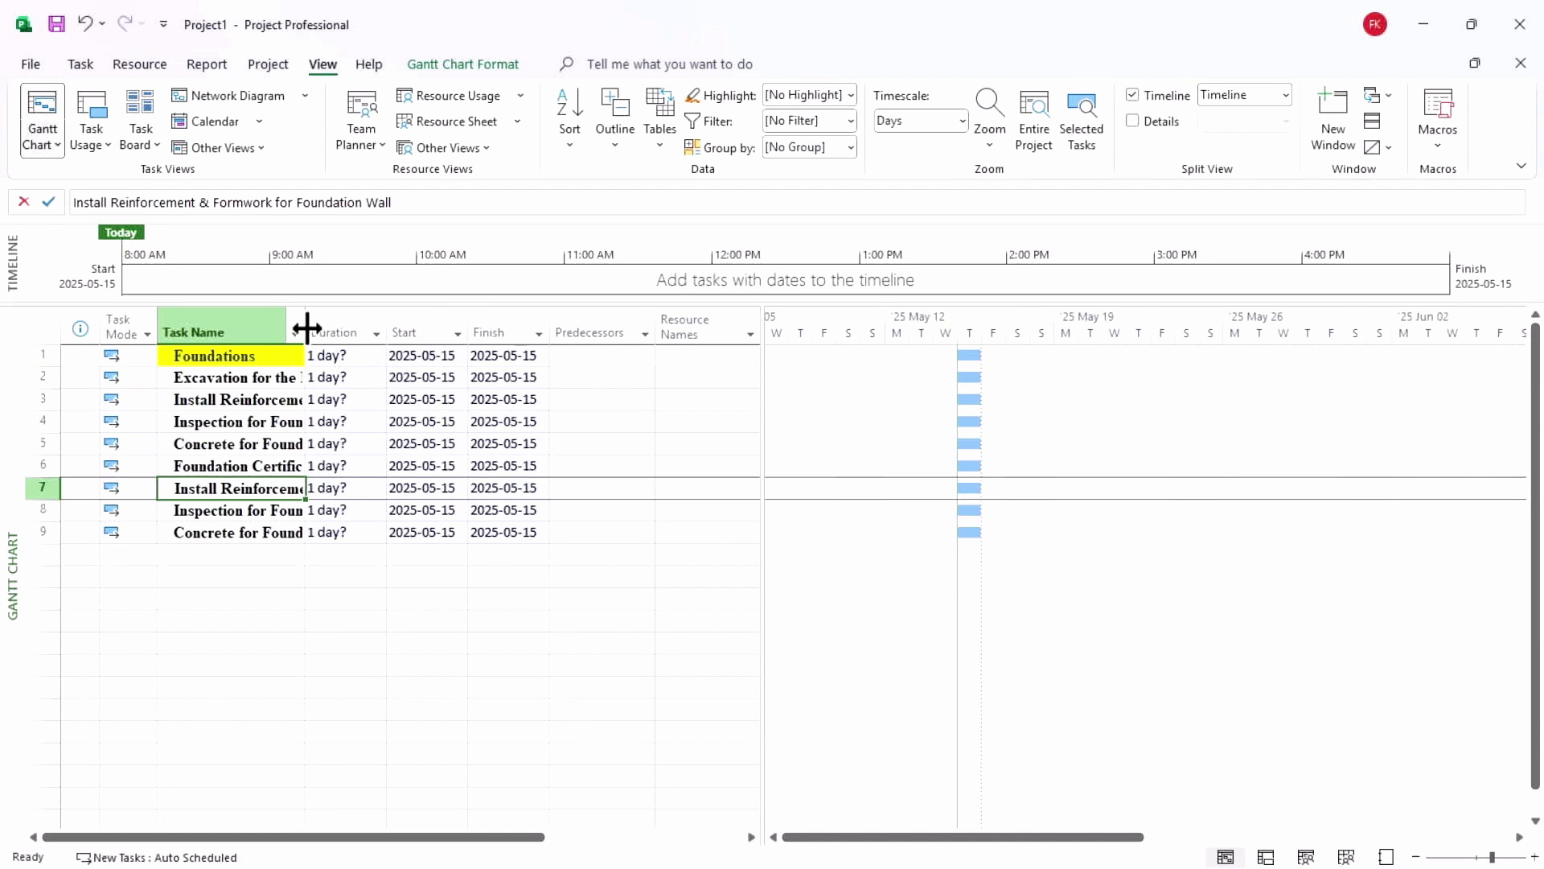
left_click_drag(307, 328, 347, 330)
left_click(358, 426)
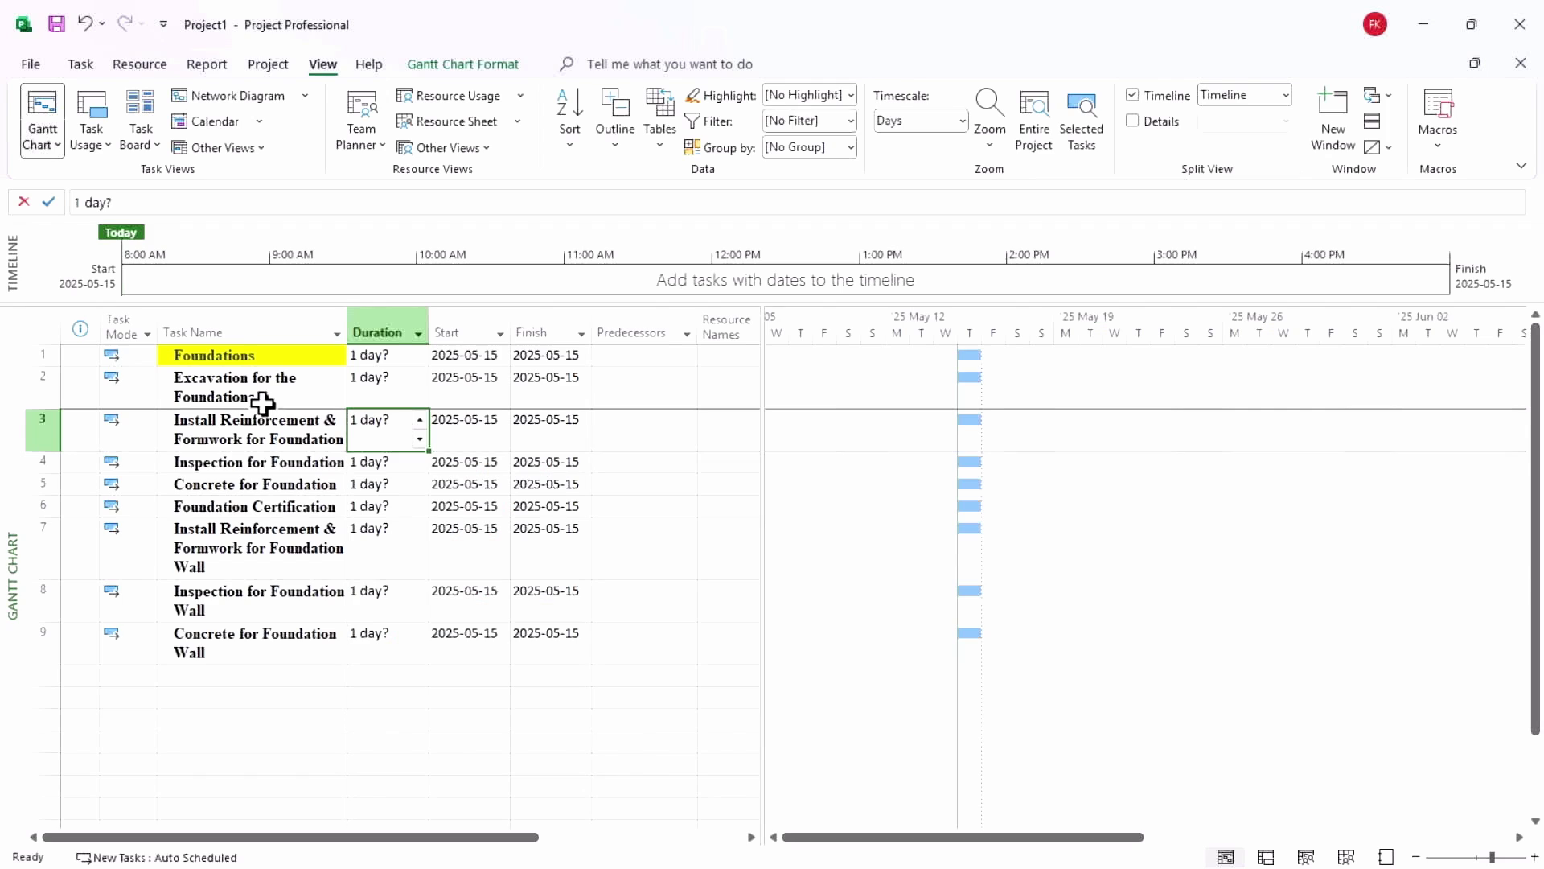
Step: Indent tasks 2–9 under the Foundations summary task, then select their Excel durations
left_click_drag(171, 398, 295, 658)
left_click(80, 65)
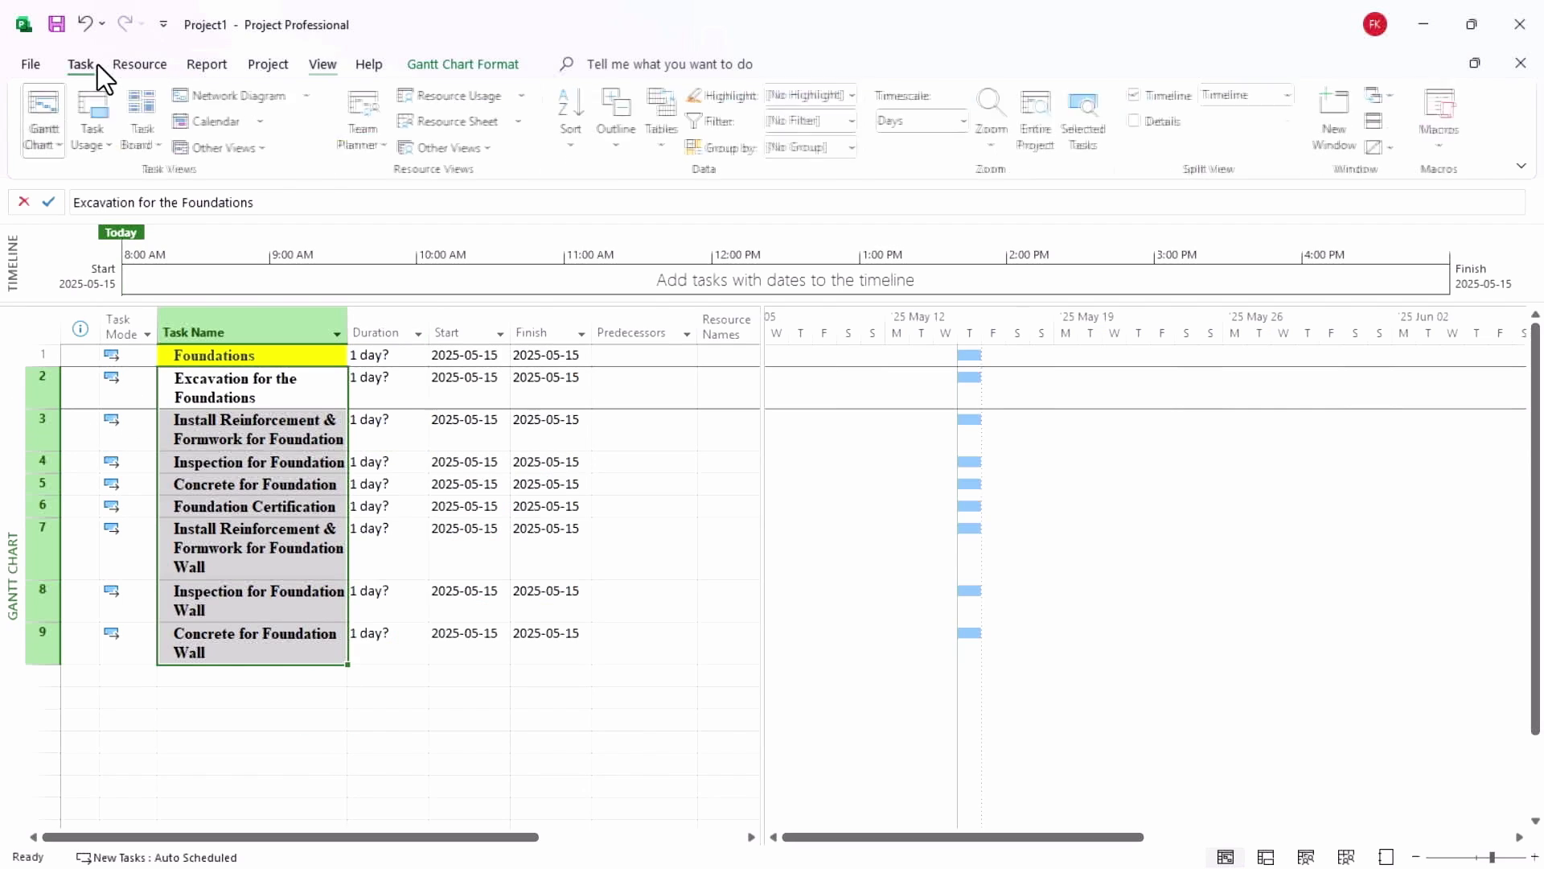
left_click(480, 137)
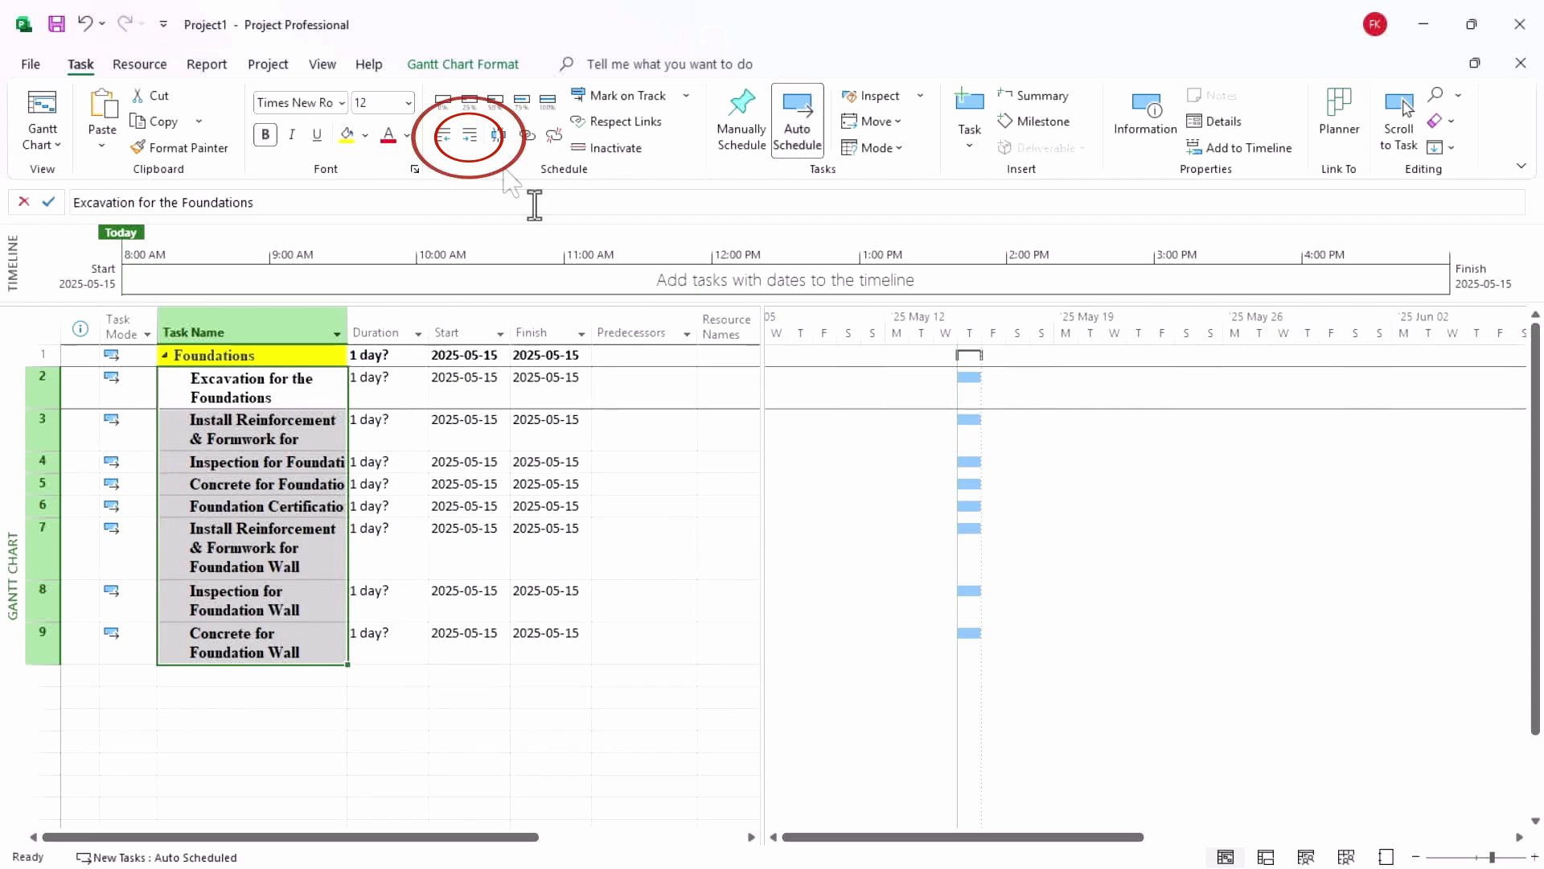
left_click(466, 485)
left_click(166, 355)
left_click(167, 355)
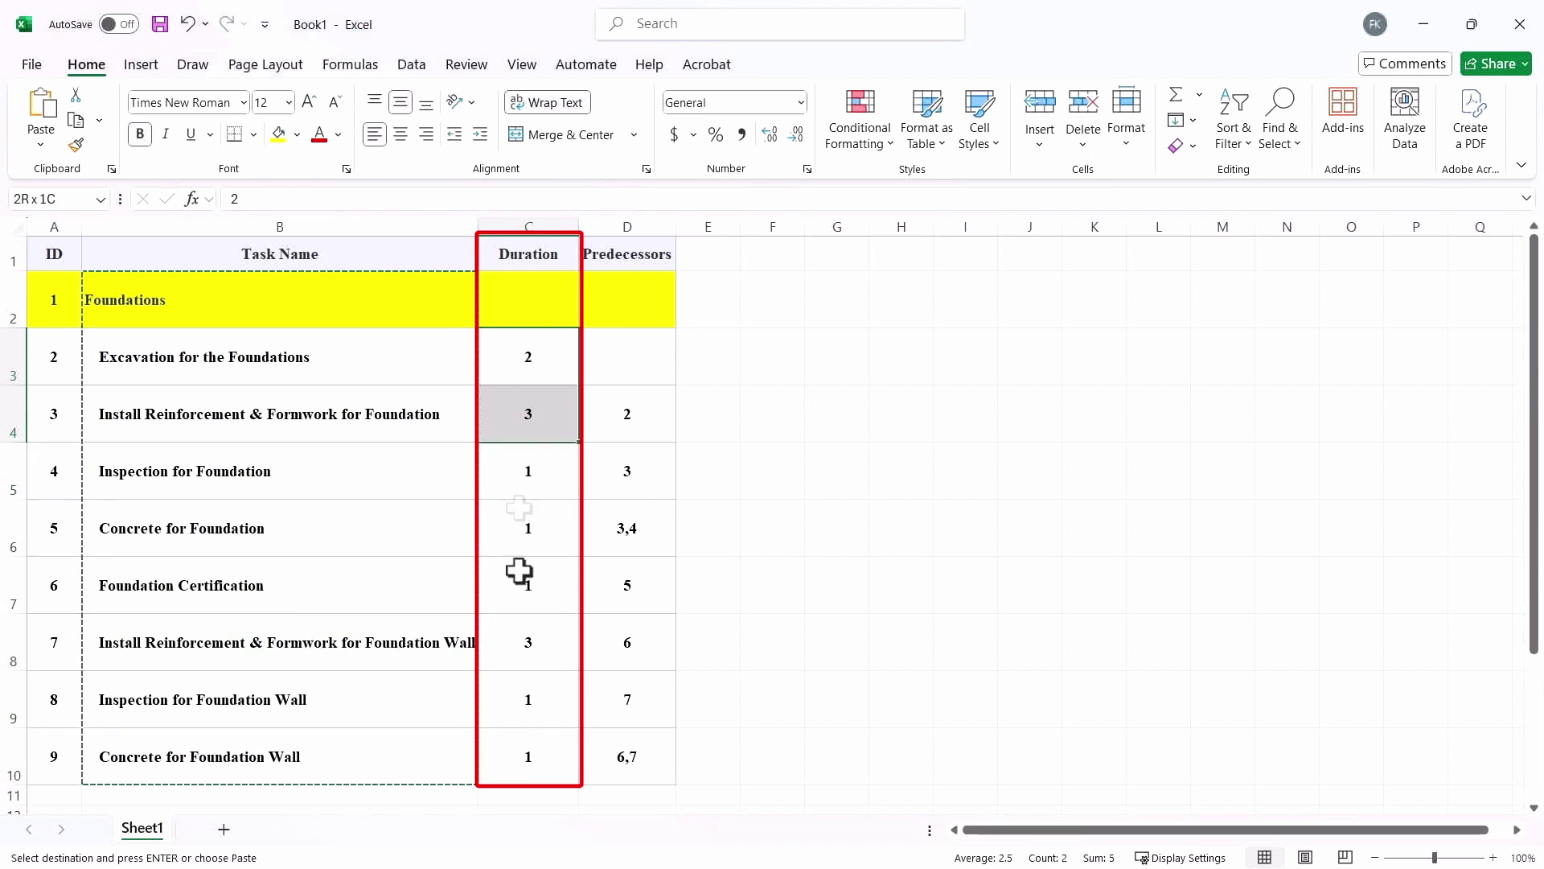
left_click_drag(519, 571, 534, 738)
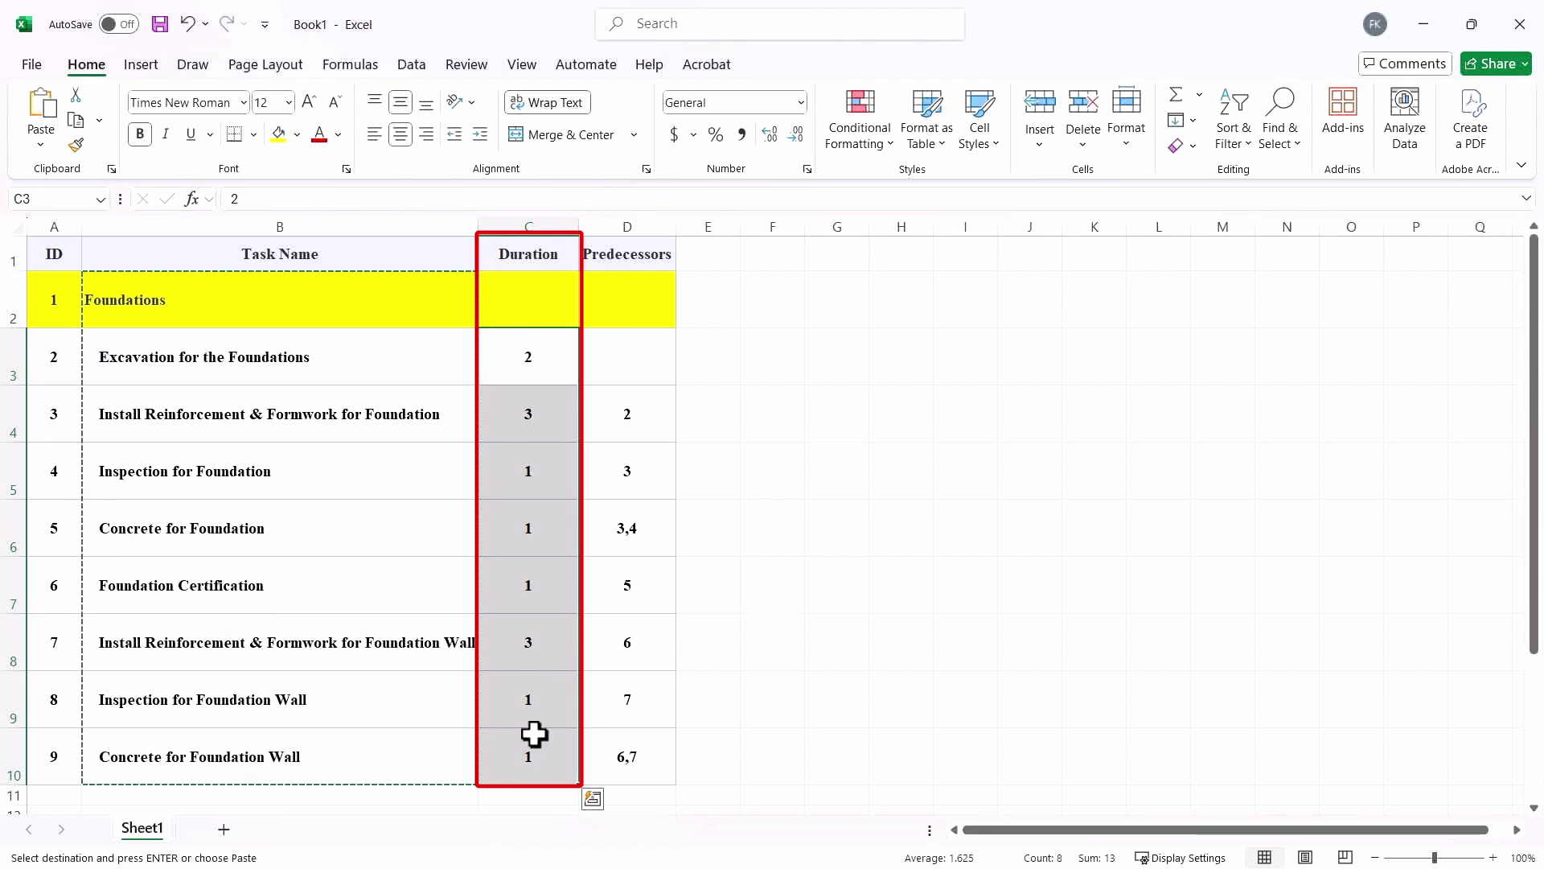
Step: Copy the Excel durations and paste them into the Duration cells of tasks 2–9
key("ctrl+c")
key("alt+Tab")
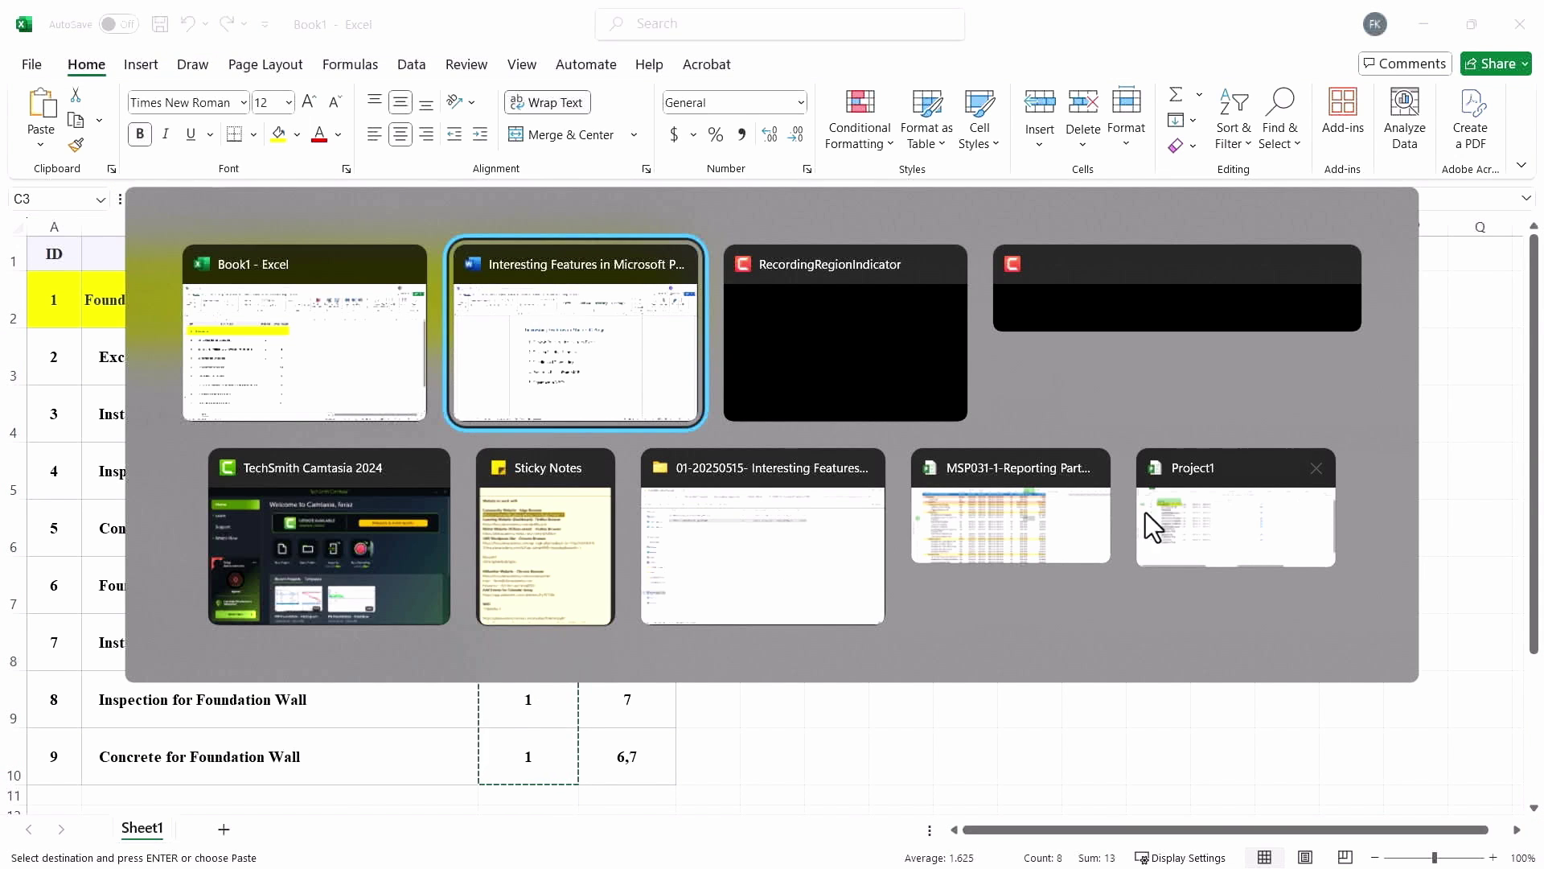
left_click(1282, 523)
left_click(394, 389)
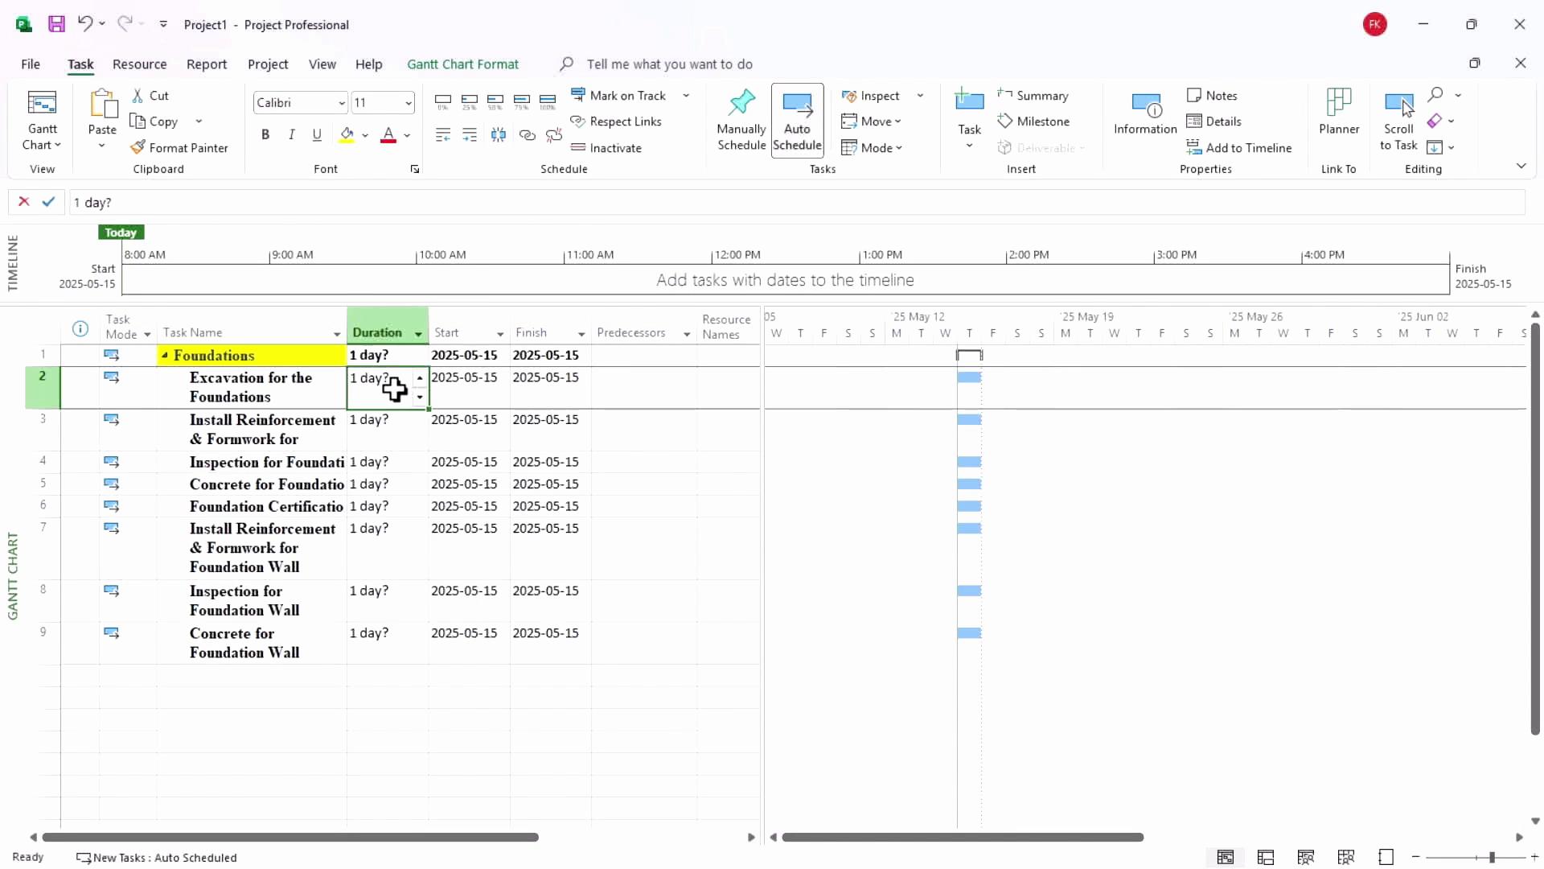
right_click(393, 390)
left_click(374, 378)
type("3")
left_click(483, 403)
Step: Copy Excel's predecessor numbers from column D and paste them into task 3's Predecessors cell
key("alt+Tab")
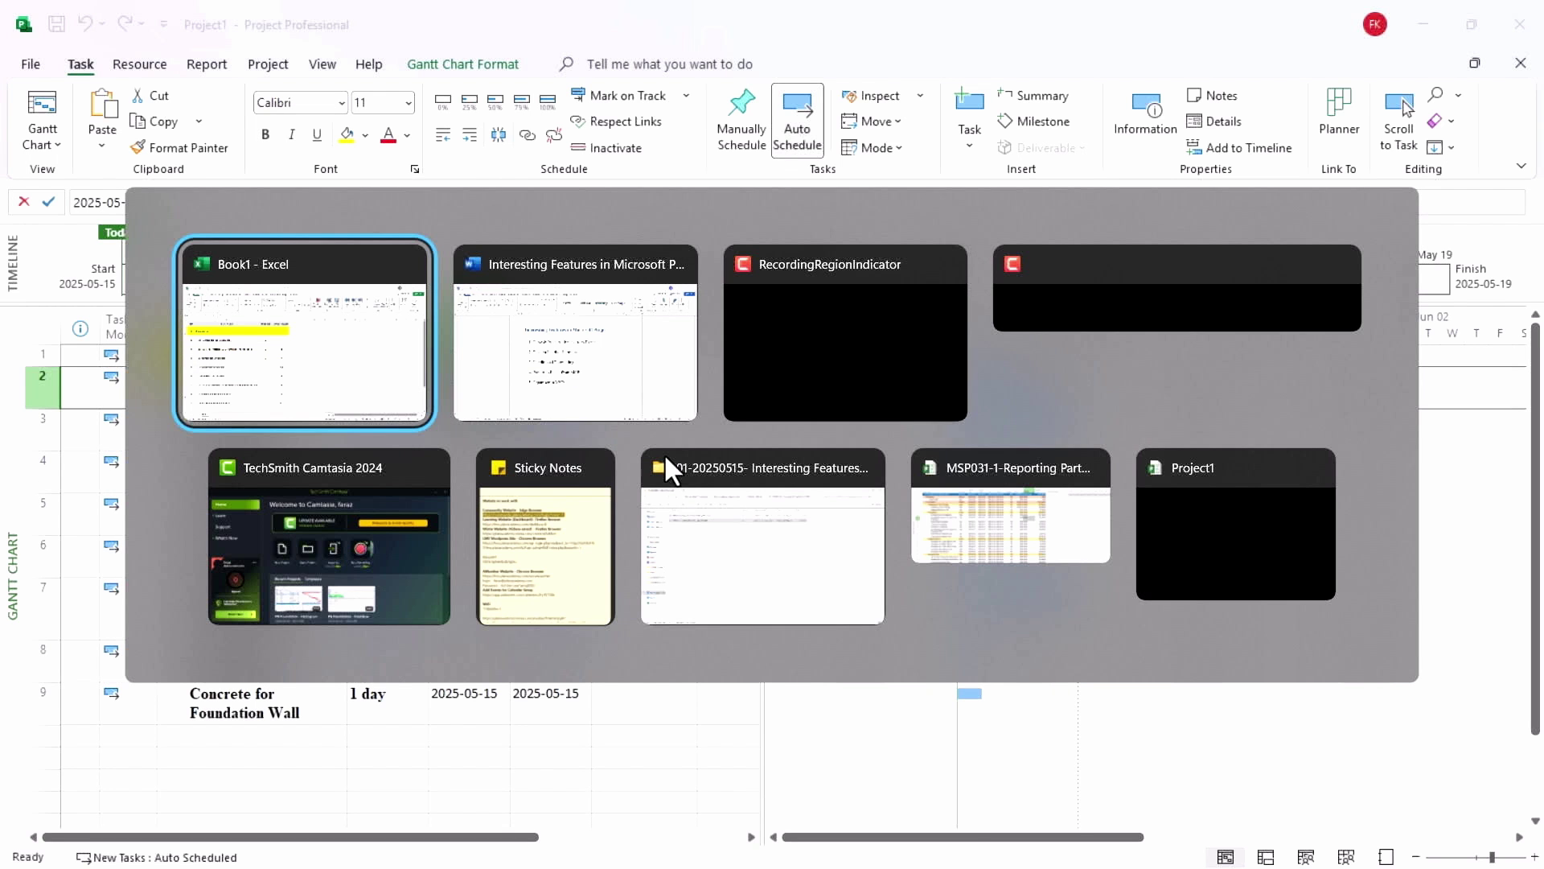
key("ctrl+c")
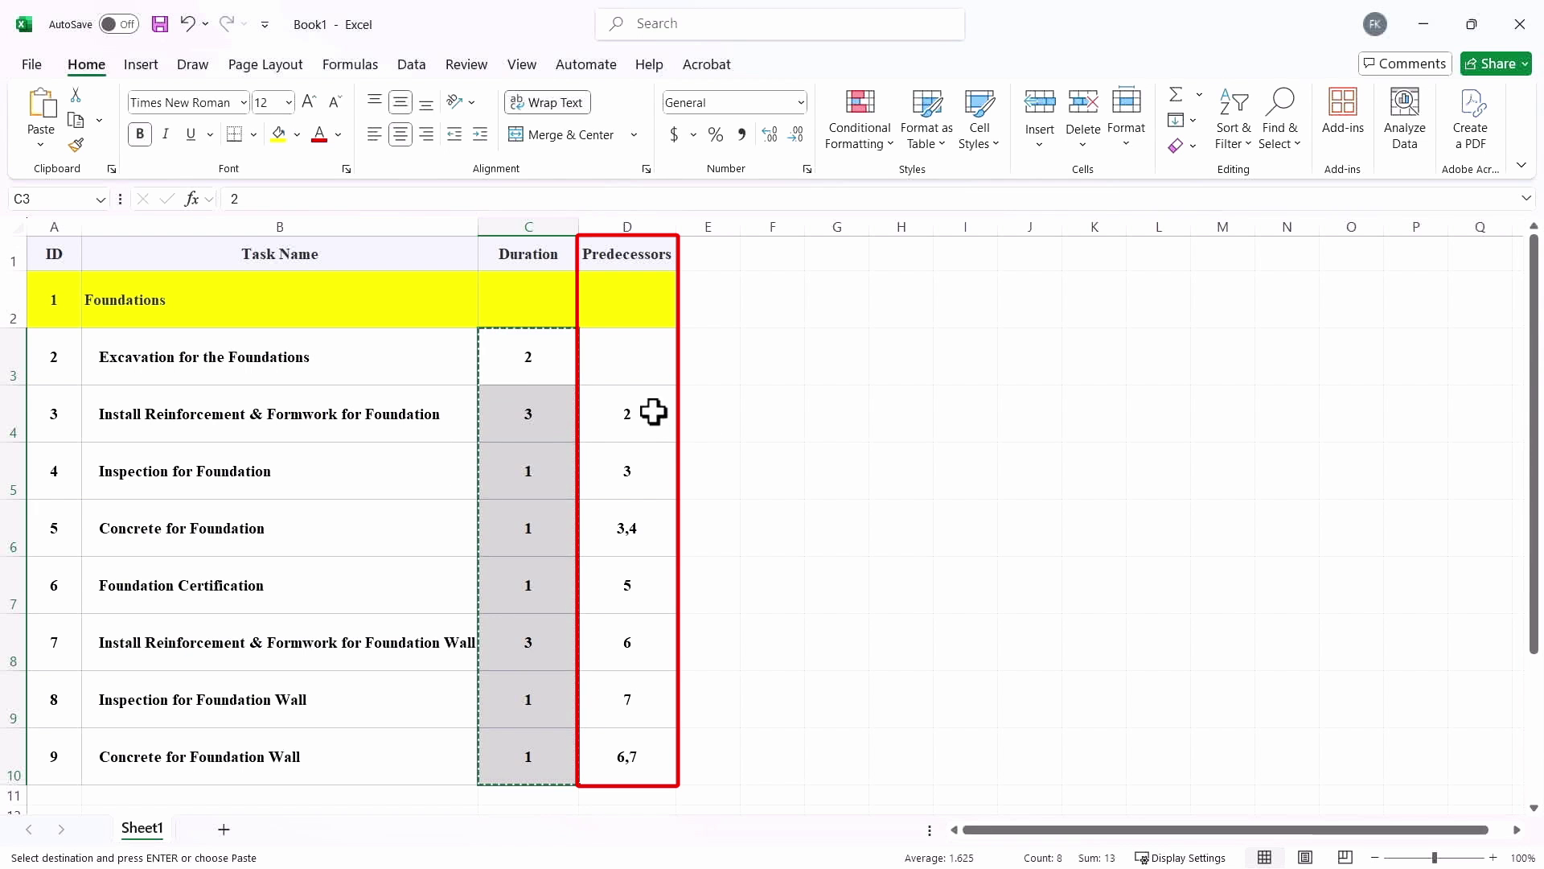
left_click_drag(648, 412, 649, 737)
key("ctrl+c")
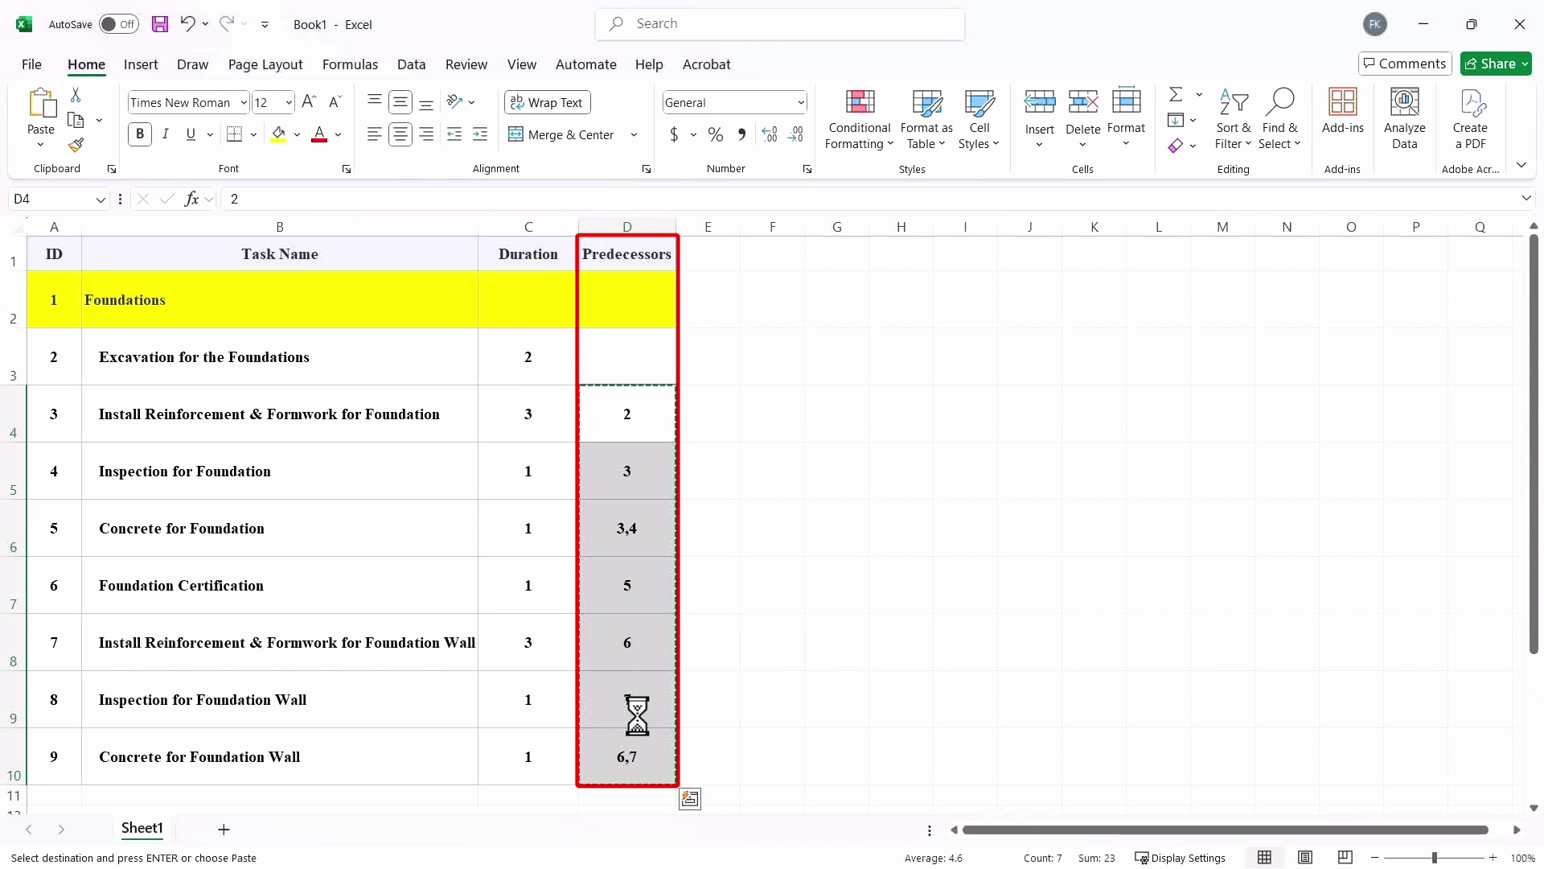
key("alt+Tab")
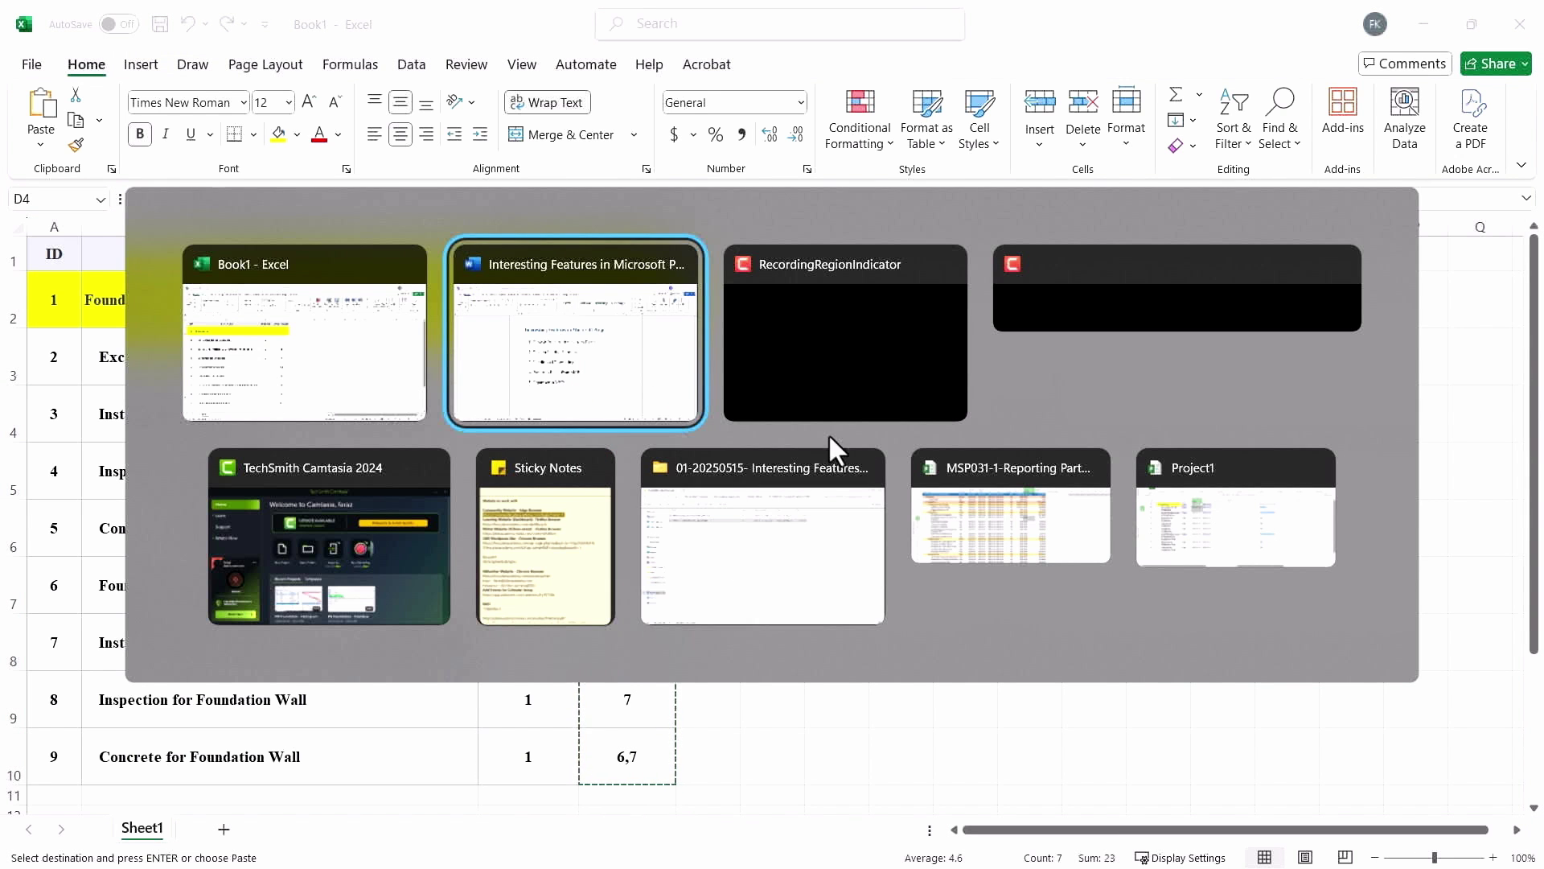
left_click(1197, 523)
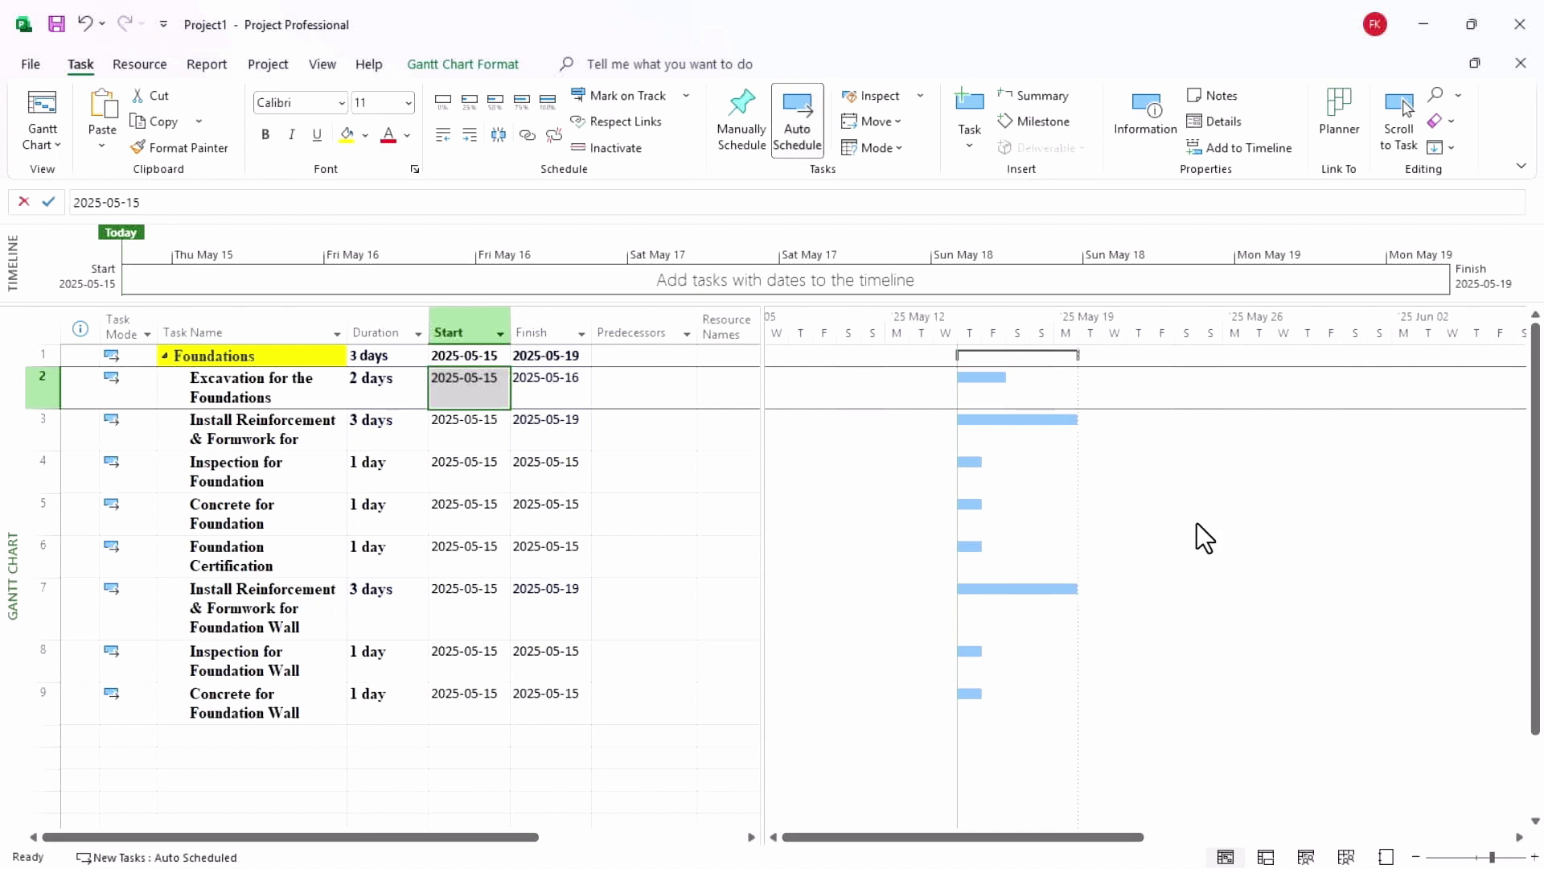
left_click(628, 394)
left_click(640, 426)
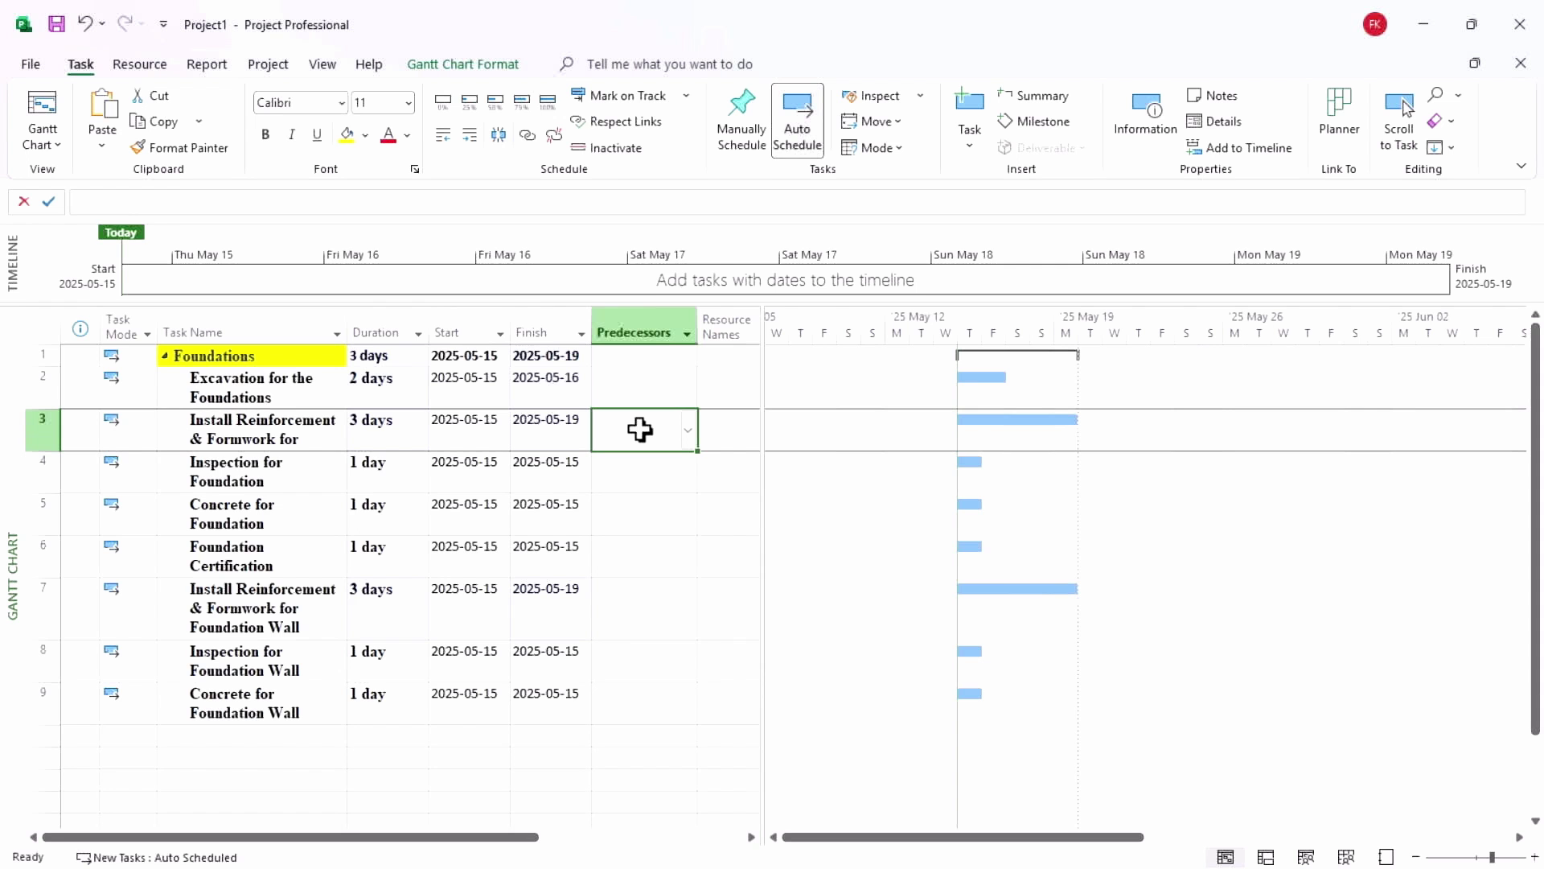
key("ctrl+v")
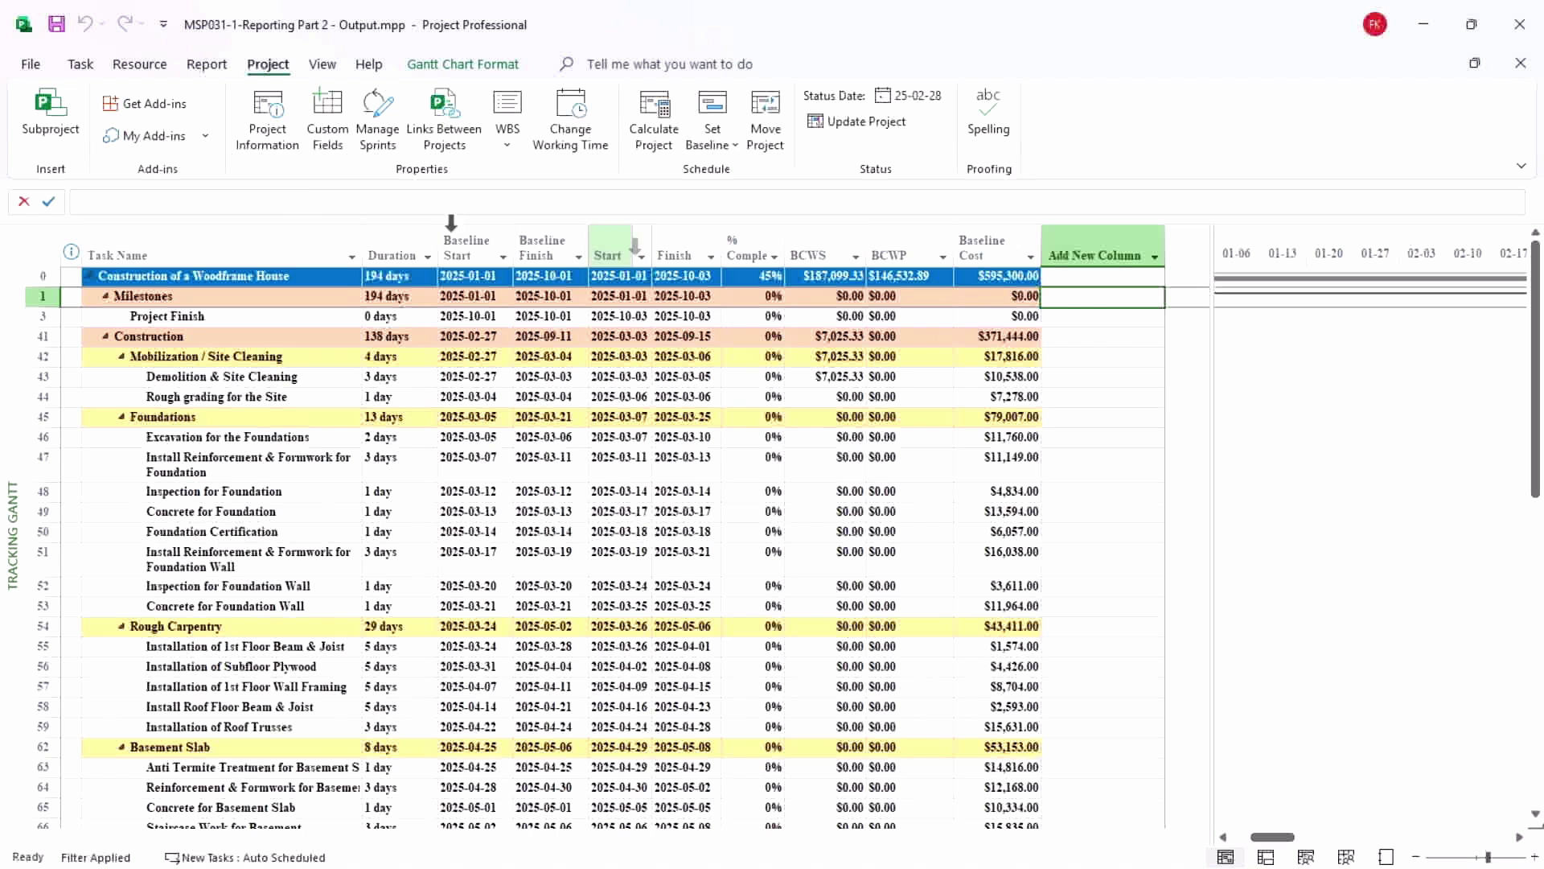
Step: Open the Custom Fields settings for the woodframe house tracking schedule
left_click(327, 120)
Step: Review the formulas of Planned % Complete (Text2) and Actual % Complete (Text3, BCWP / Baseline Cost)
left_click_drag(706, 182, 716, 155)
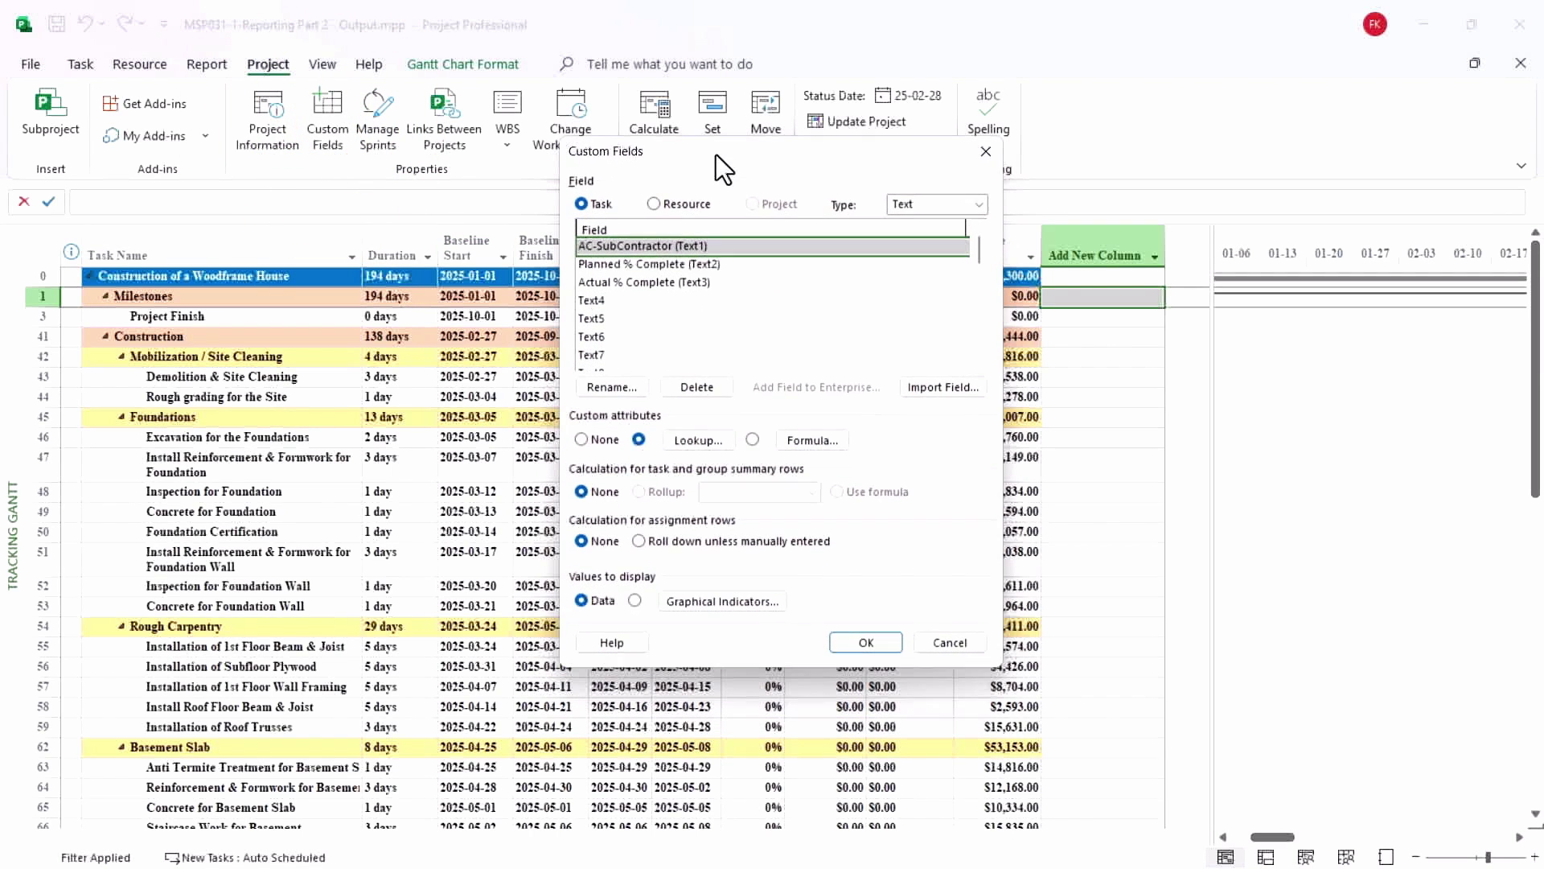
left_click(680, 267)
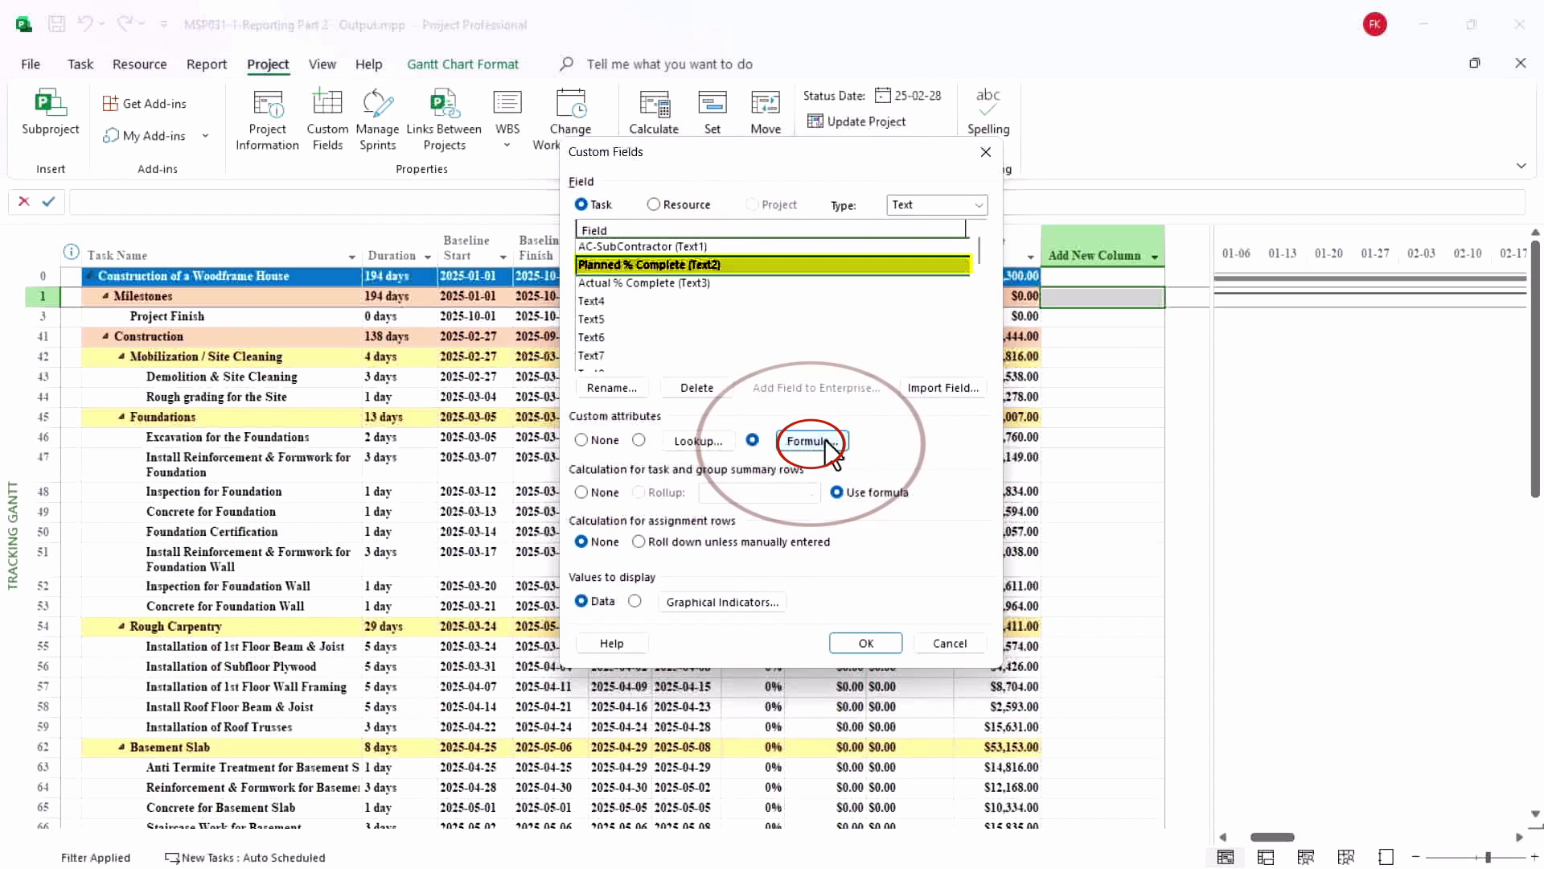
left_click(807, 441)
left_click_drag(786, 415, 575, 388)
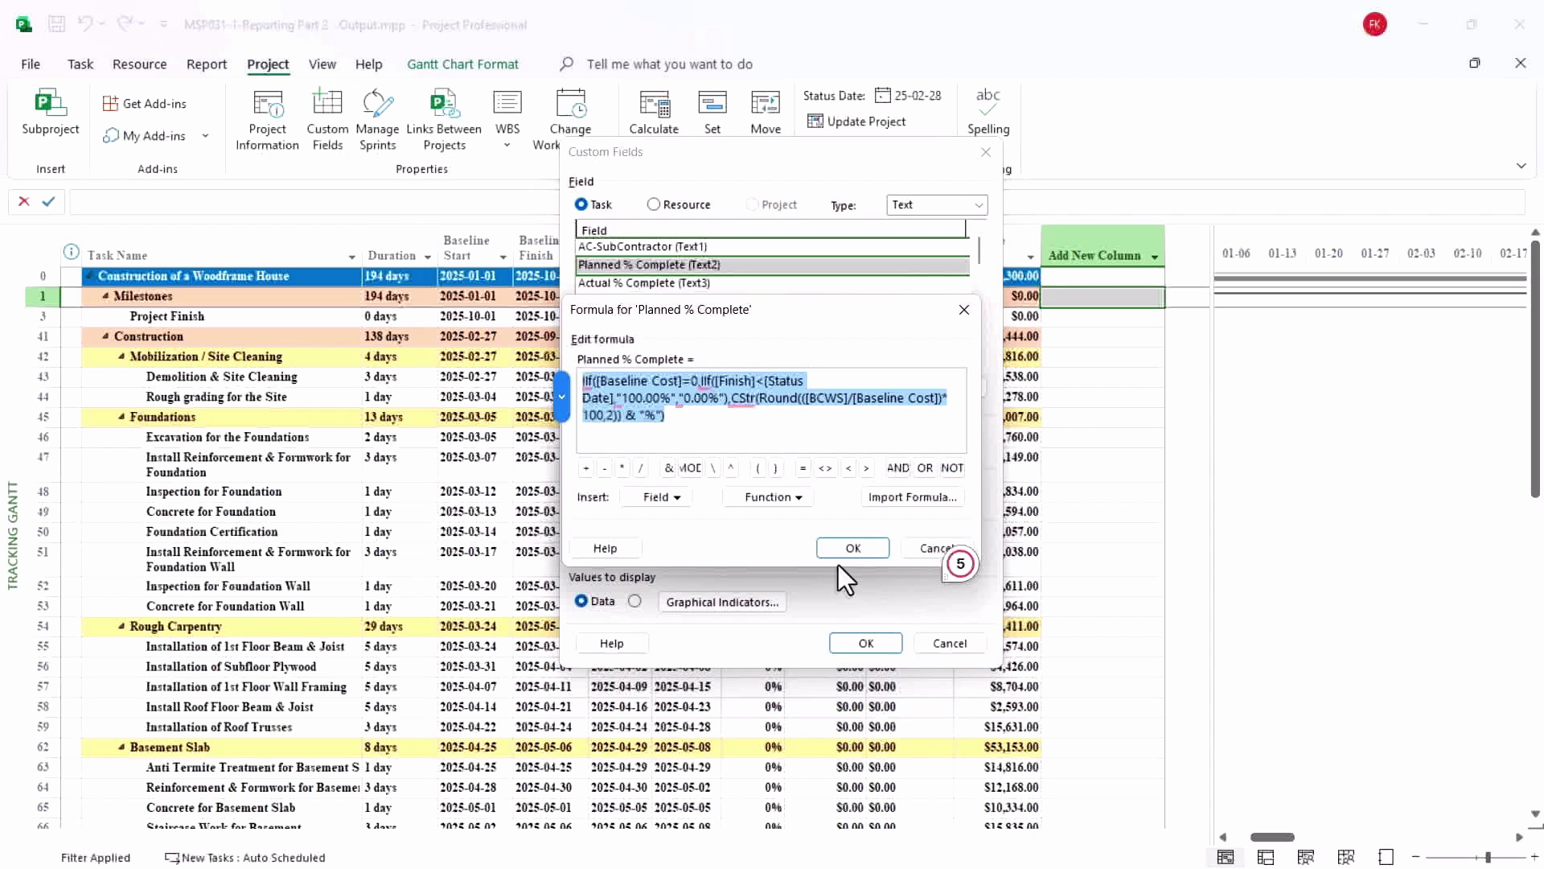
left_click(653, 402)
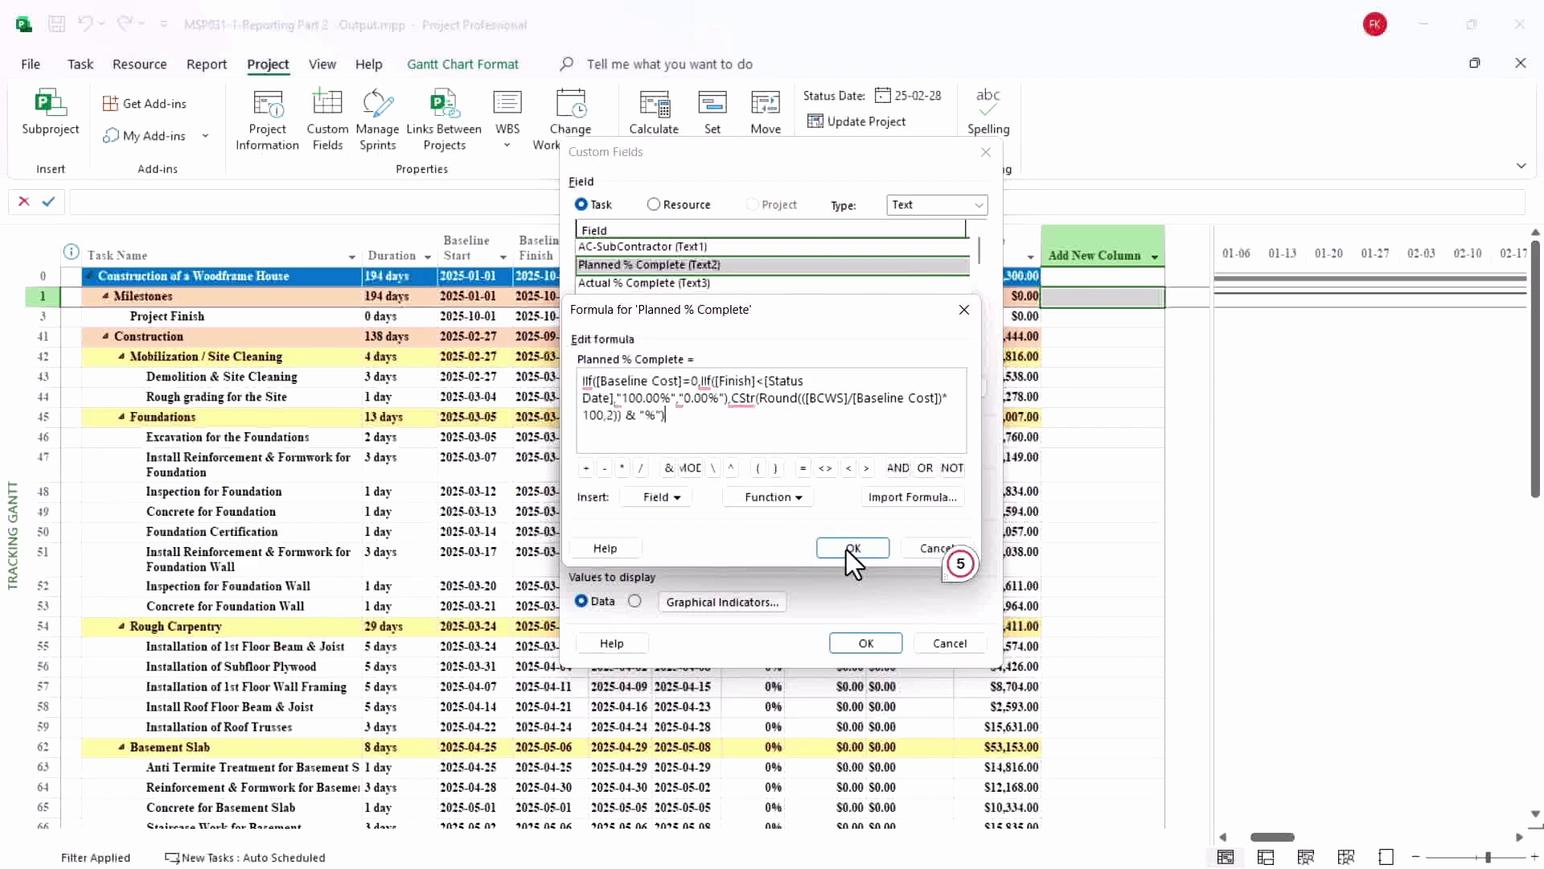
left_click(851, 548)
left_click(686, 284)
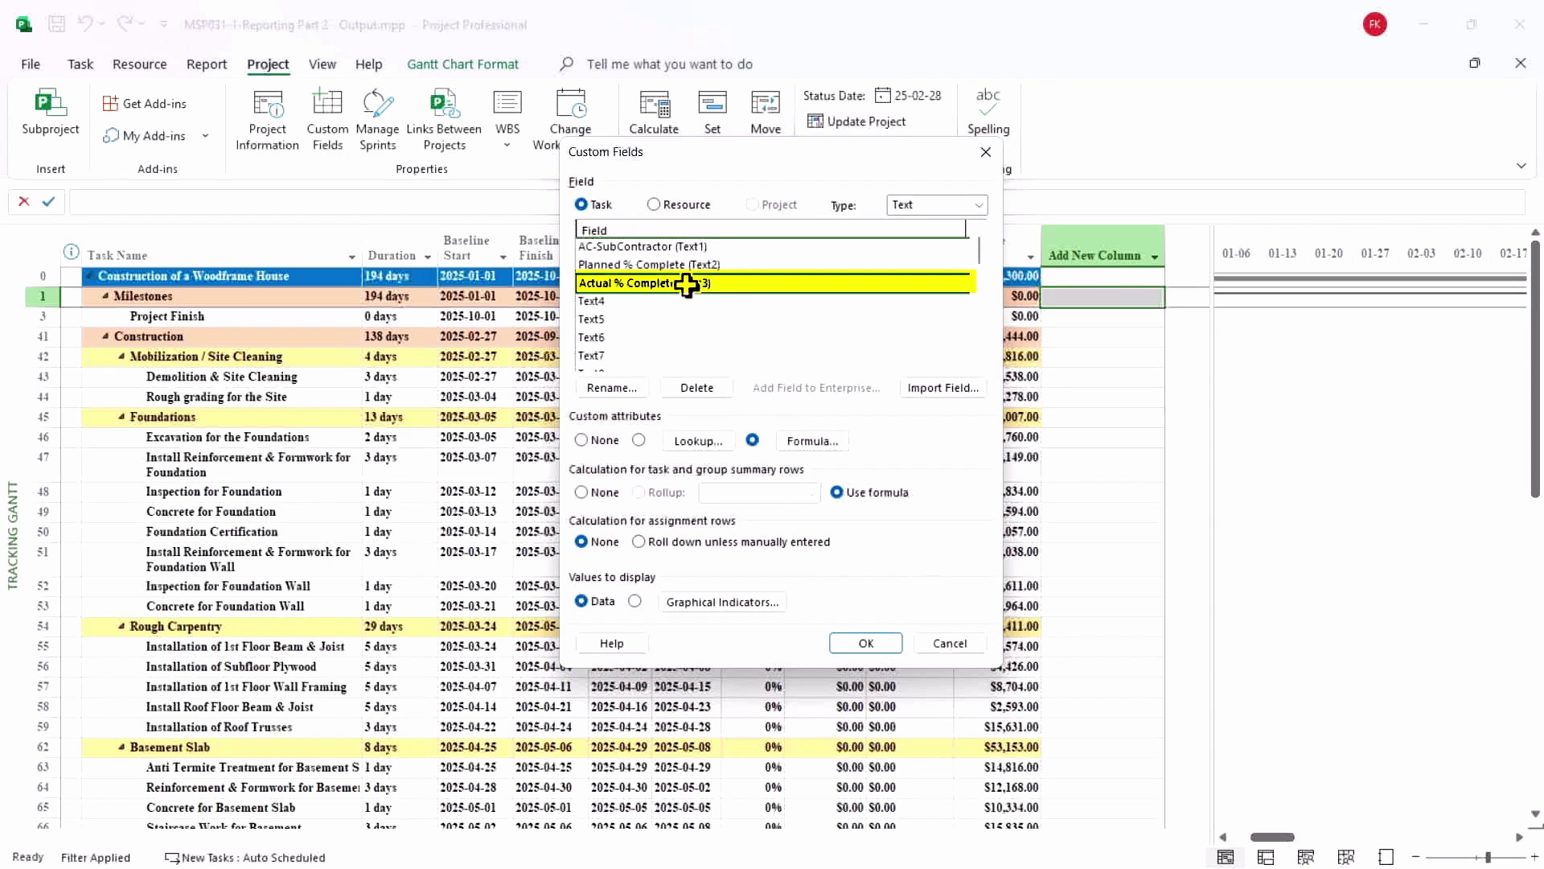
left_click(818, 441)
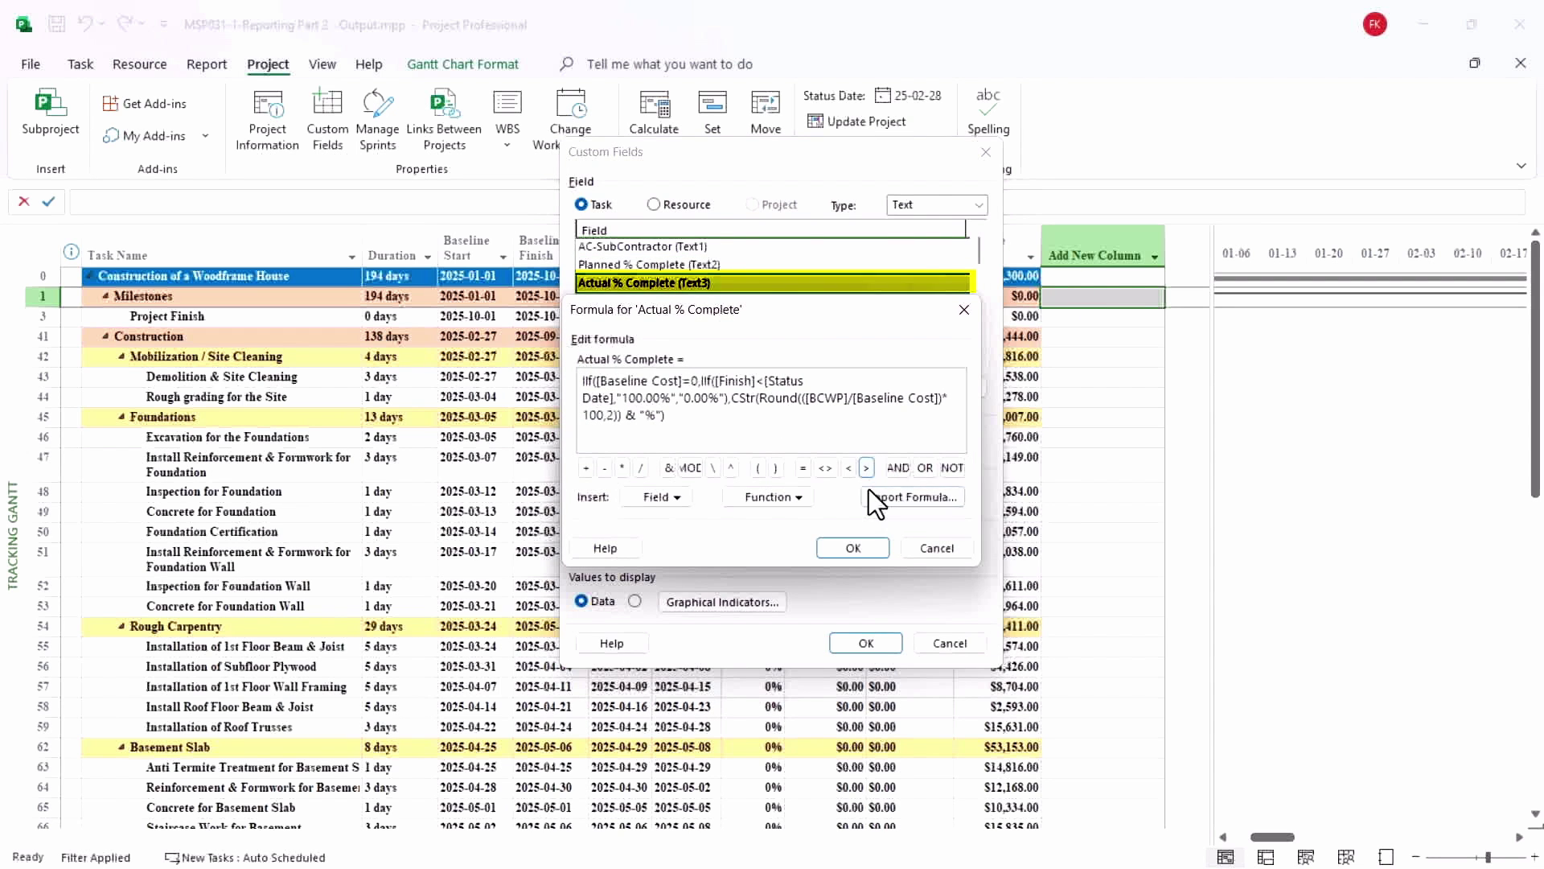
left_click(864, 549)
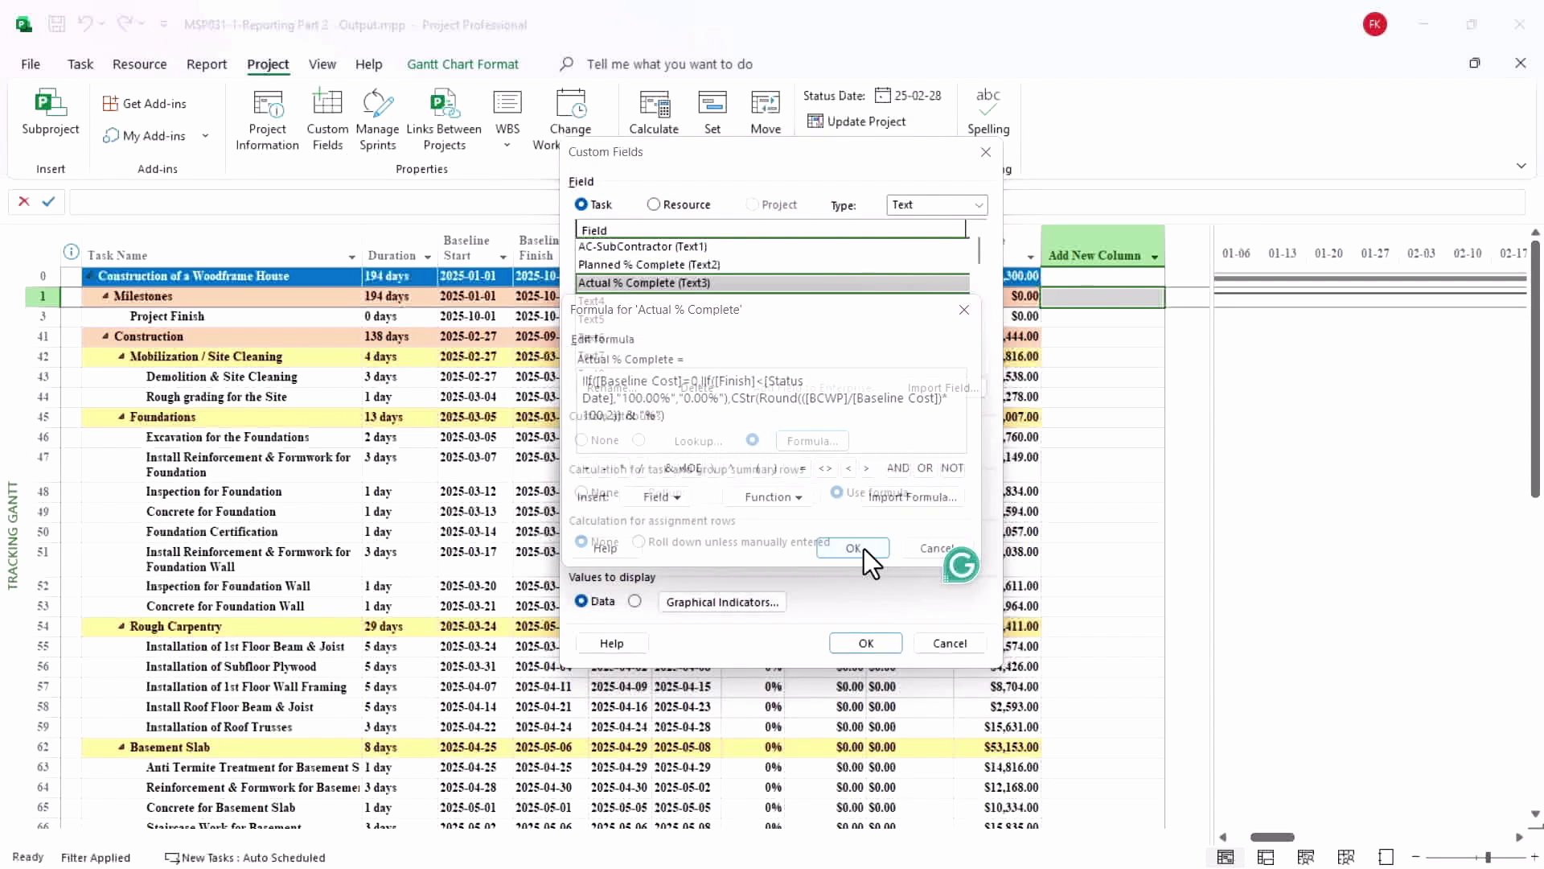
Step: Add Planned % Complete and Actual % Complete columns, reading 31.43% and 24.61% project-wide
left_click(865, 643)
left_click(1114, 240)
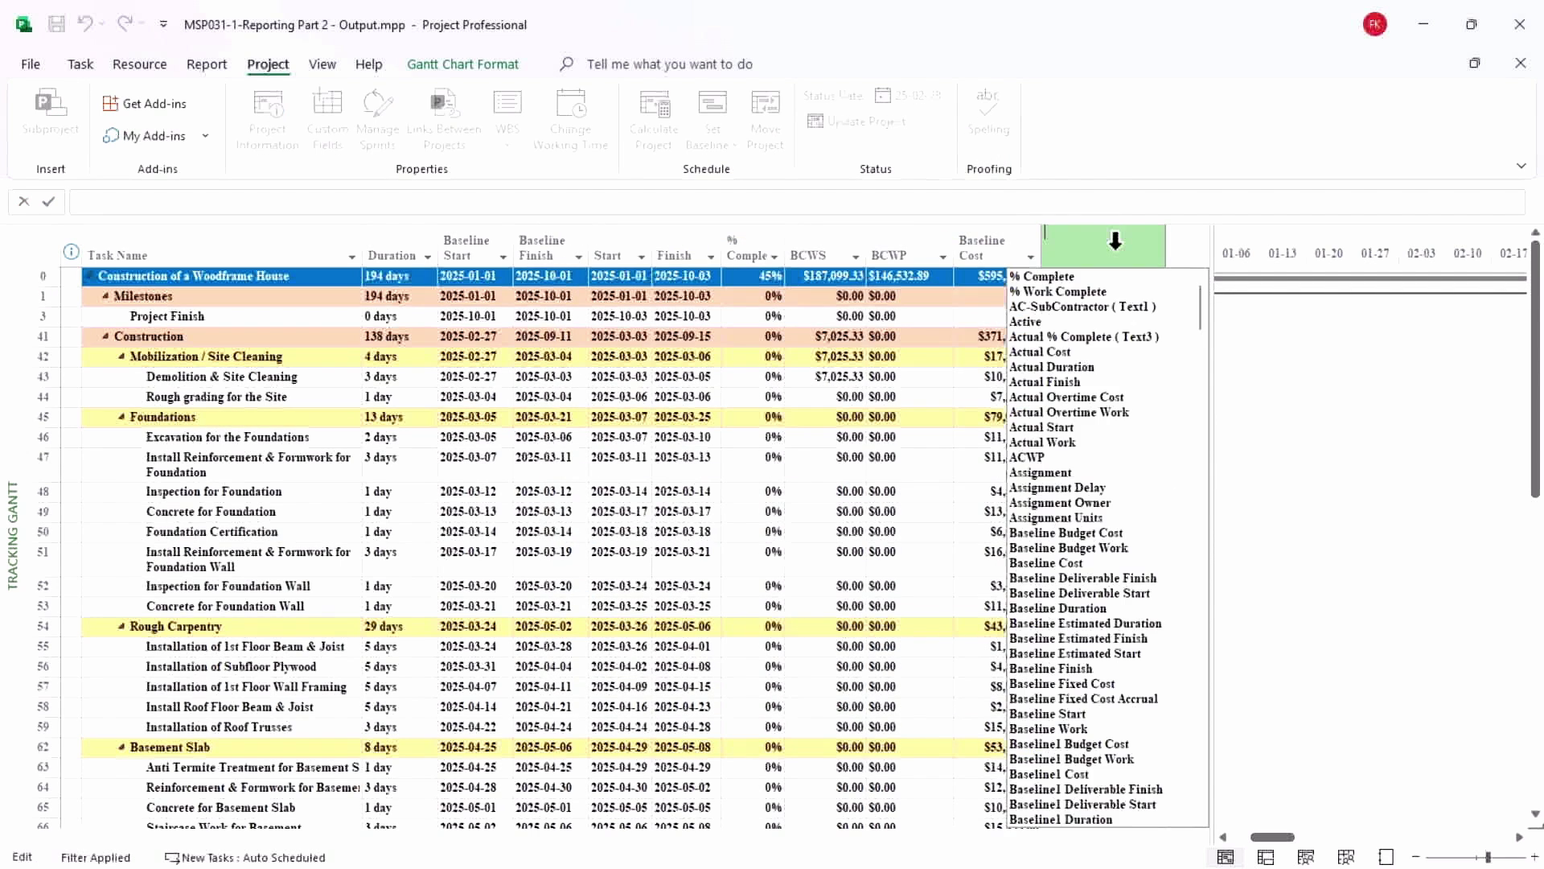
type("placeholder")
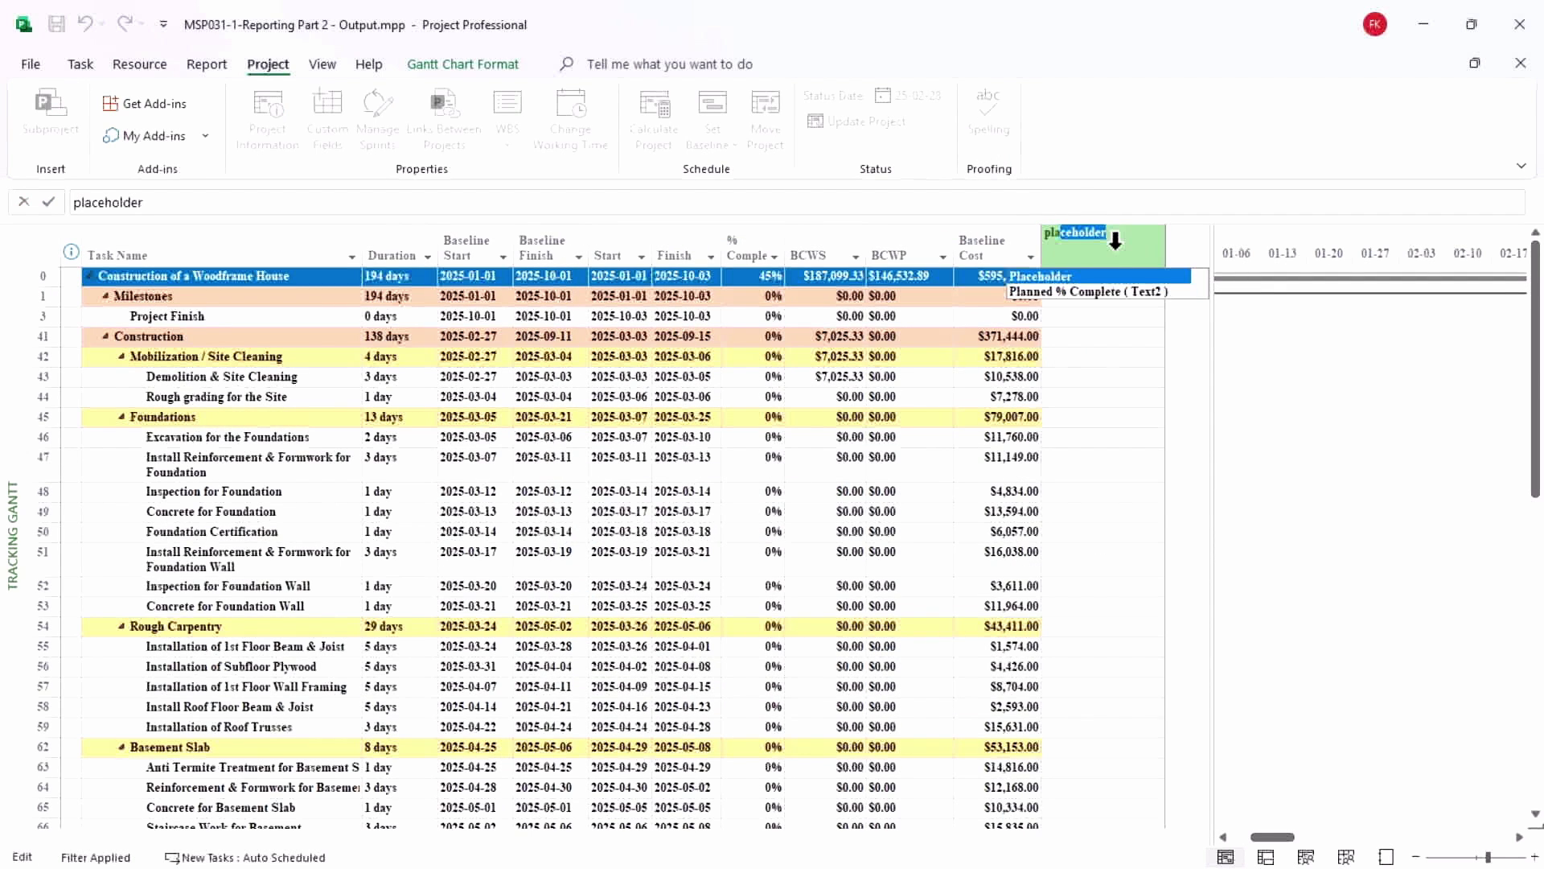
left_click(1088, 294)
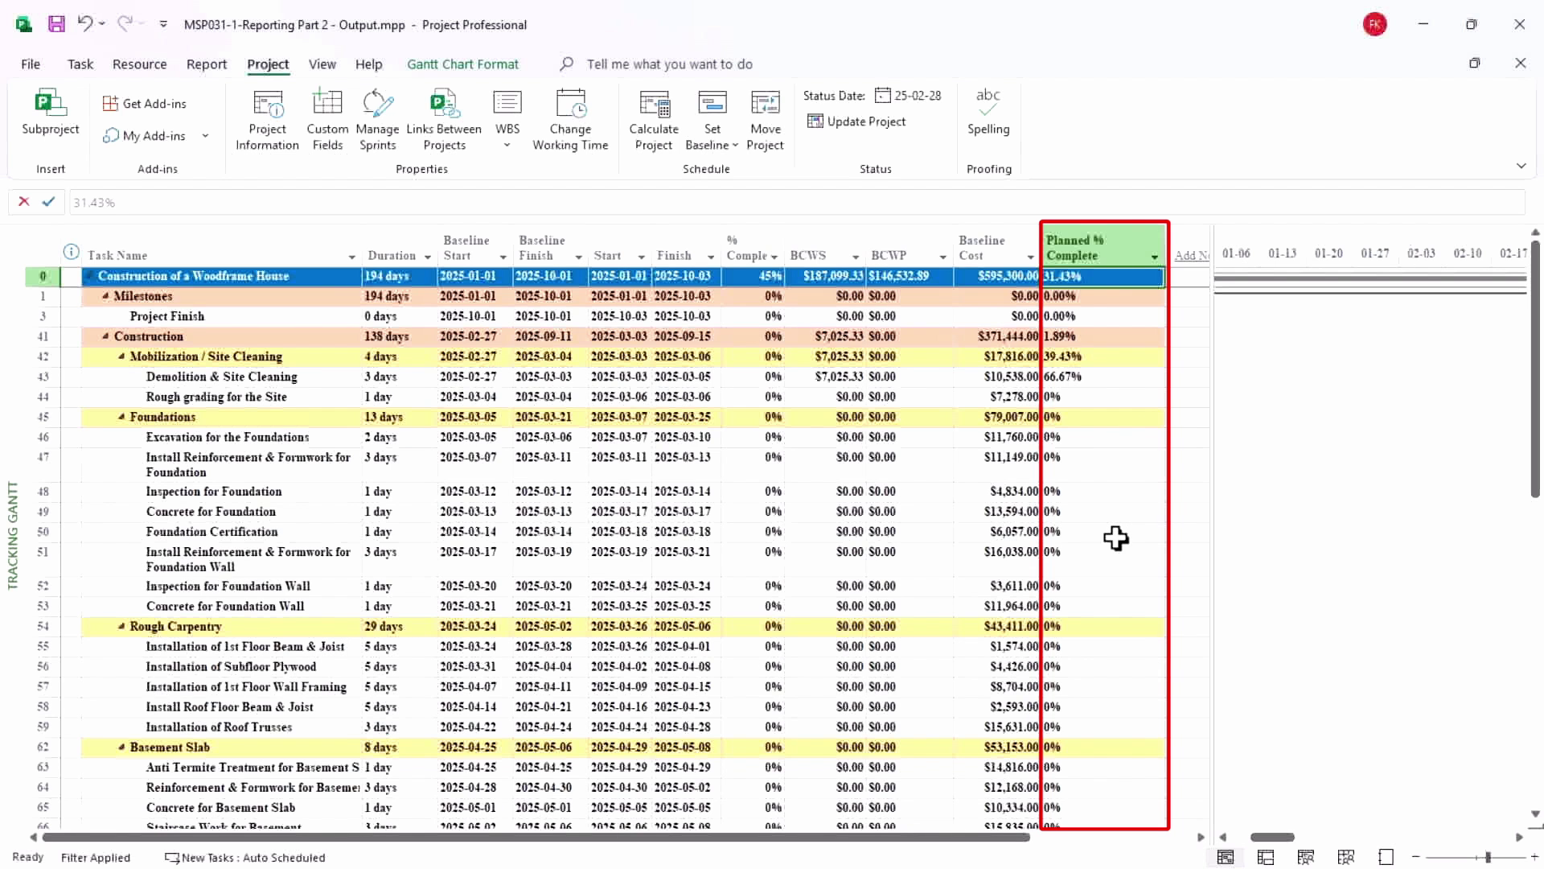
left_click_drag(1215, 238, 1310, 248)
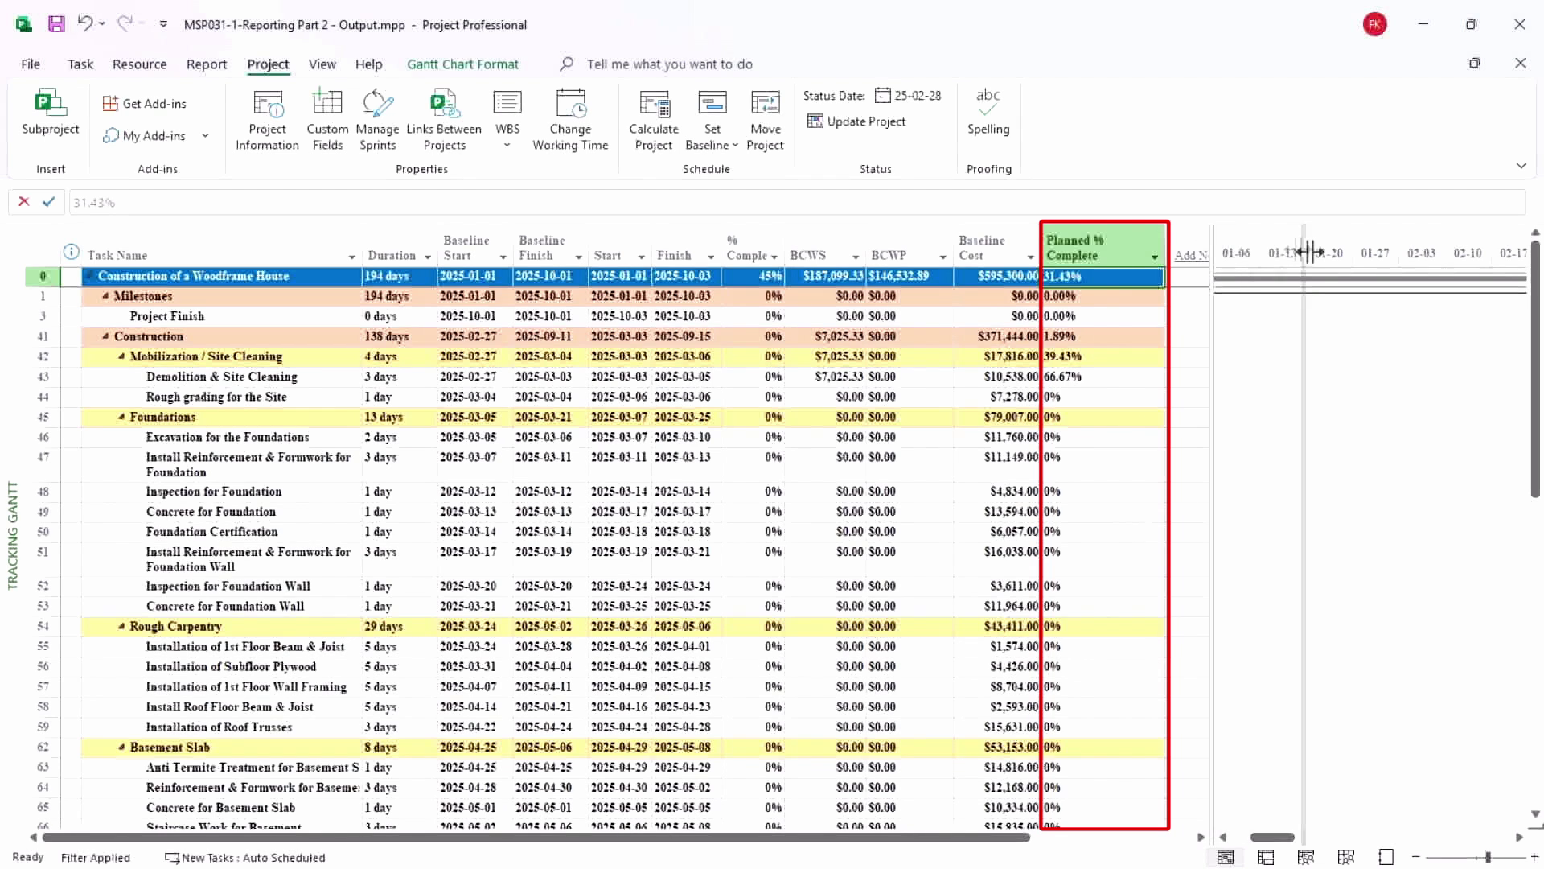
left_click(1230, 241)
type("actual % Complete ( Text3")
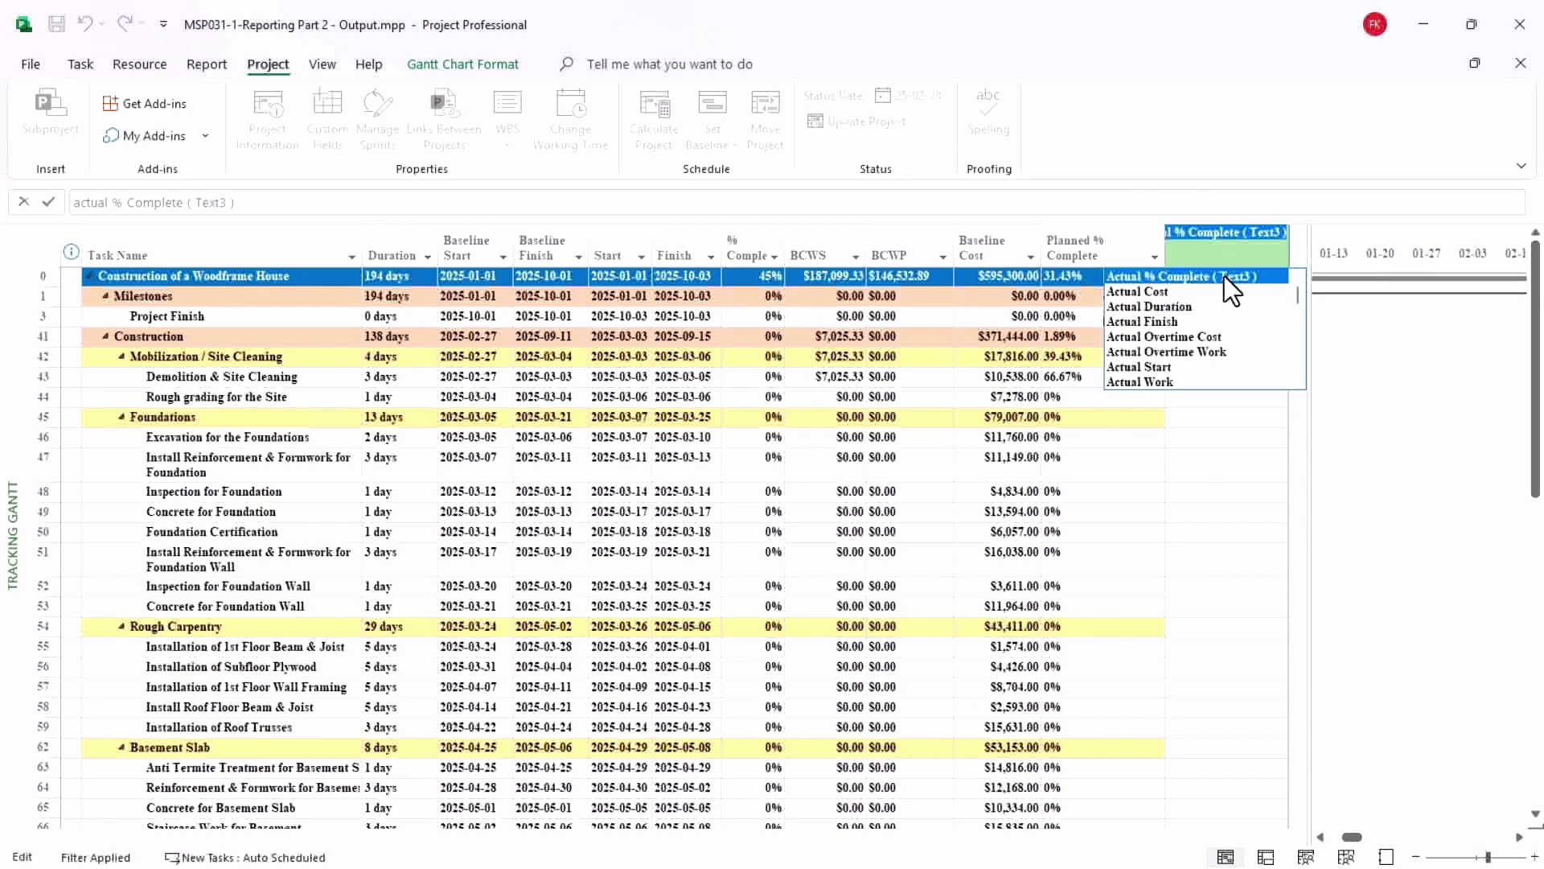
left_click(1225, 277)
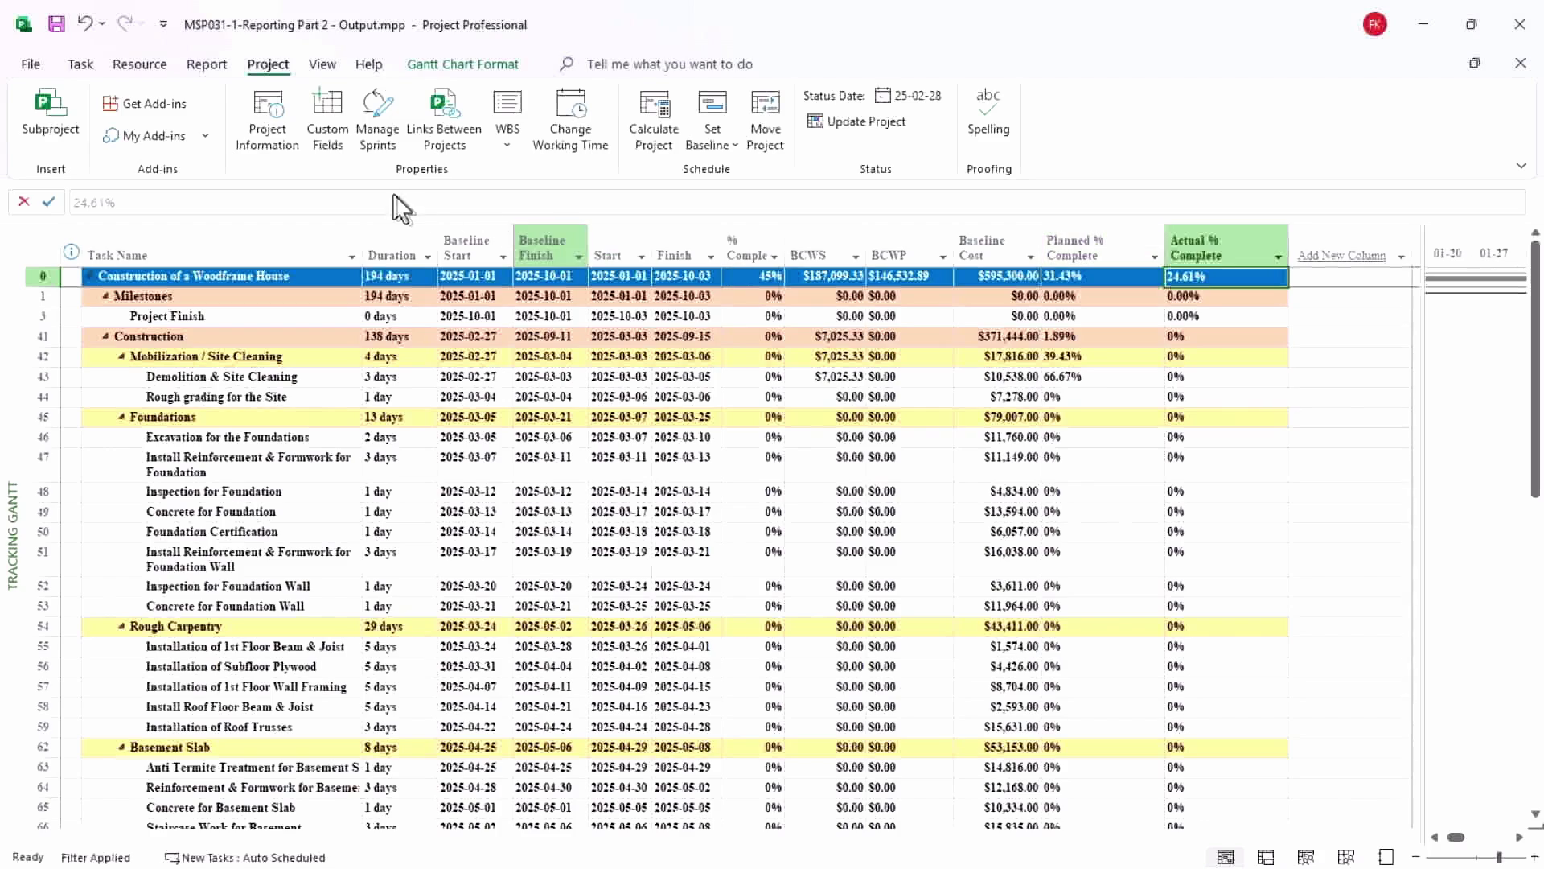
Step: Reset the Indicator field back to plain Text4 and make it a calculated field
left_click(328, 147)
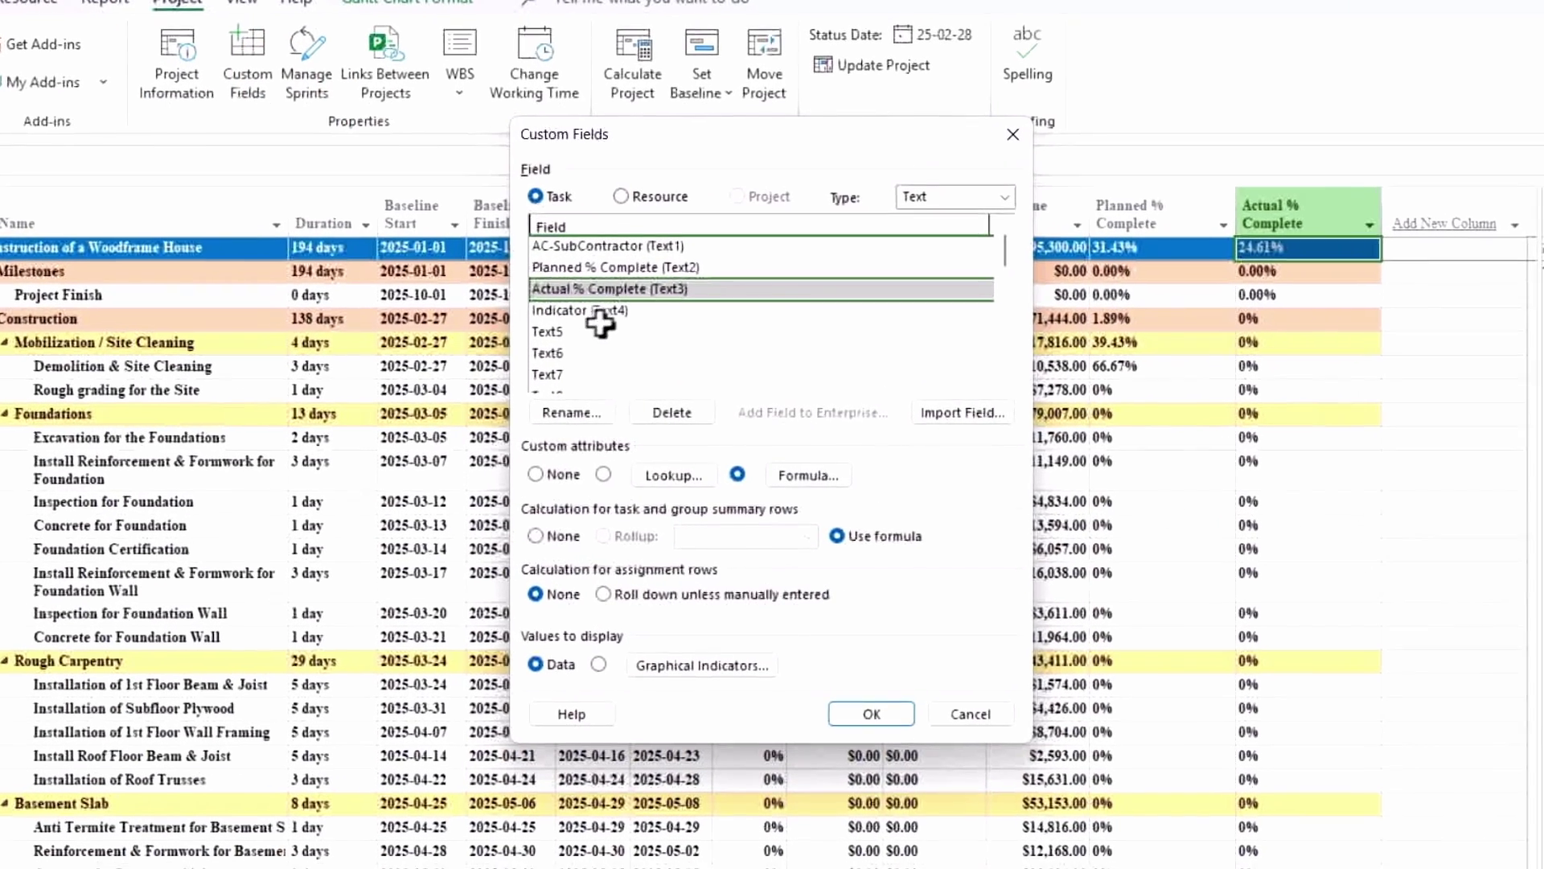
left_click(599, 312)
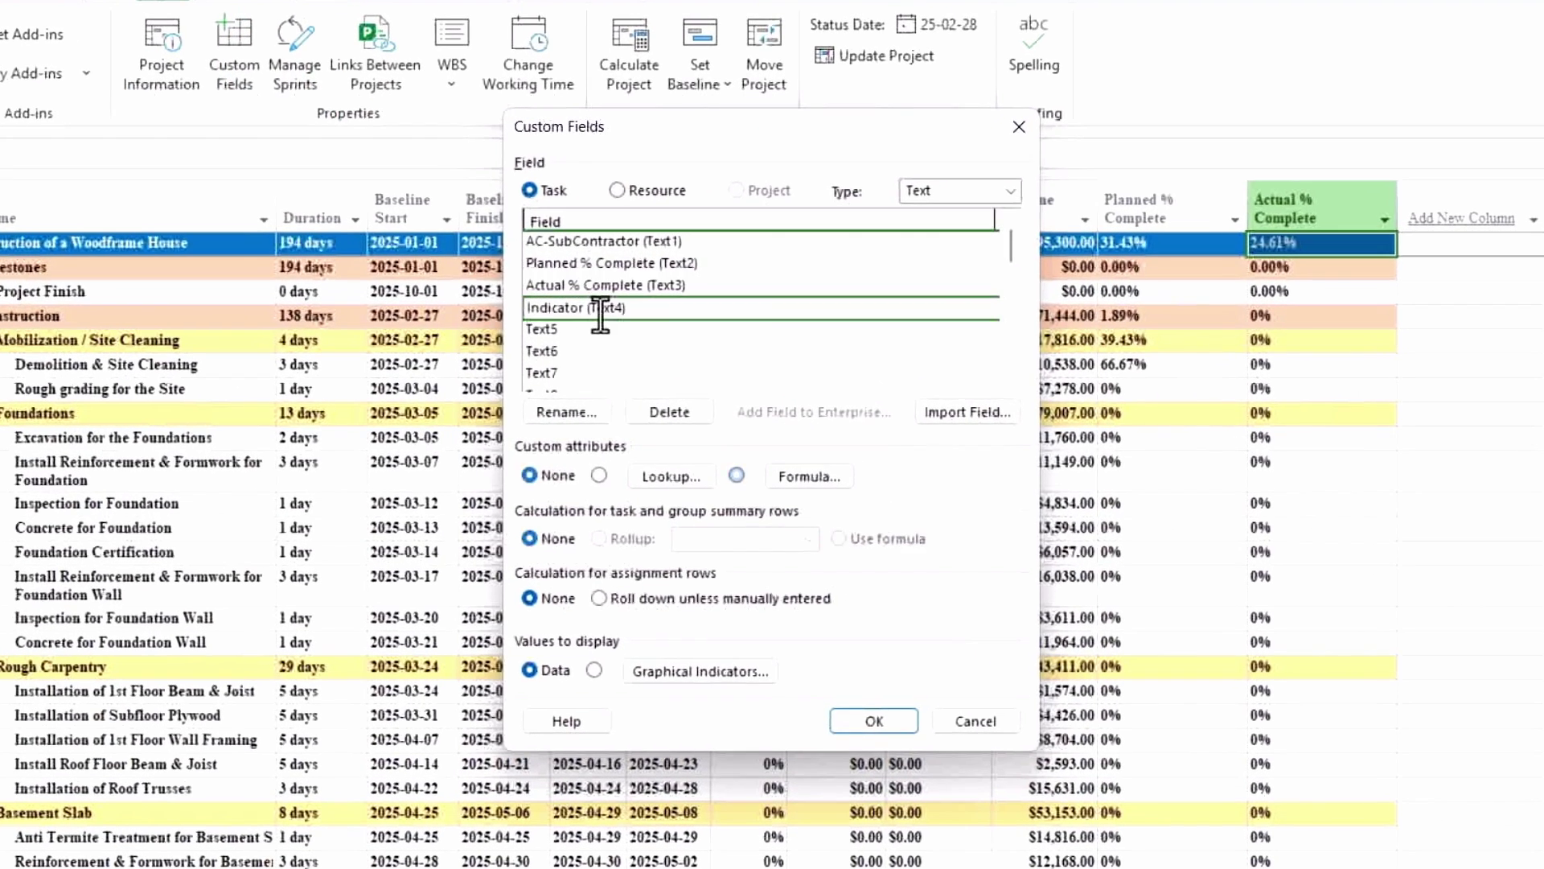
left_click(662, 408)
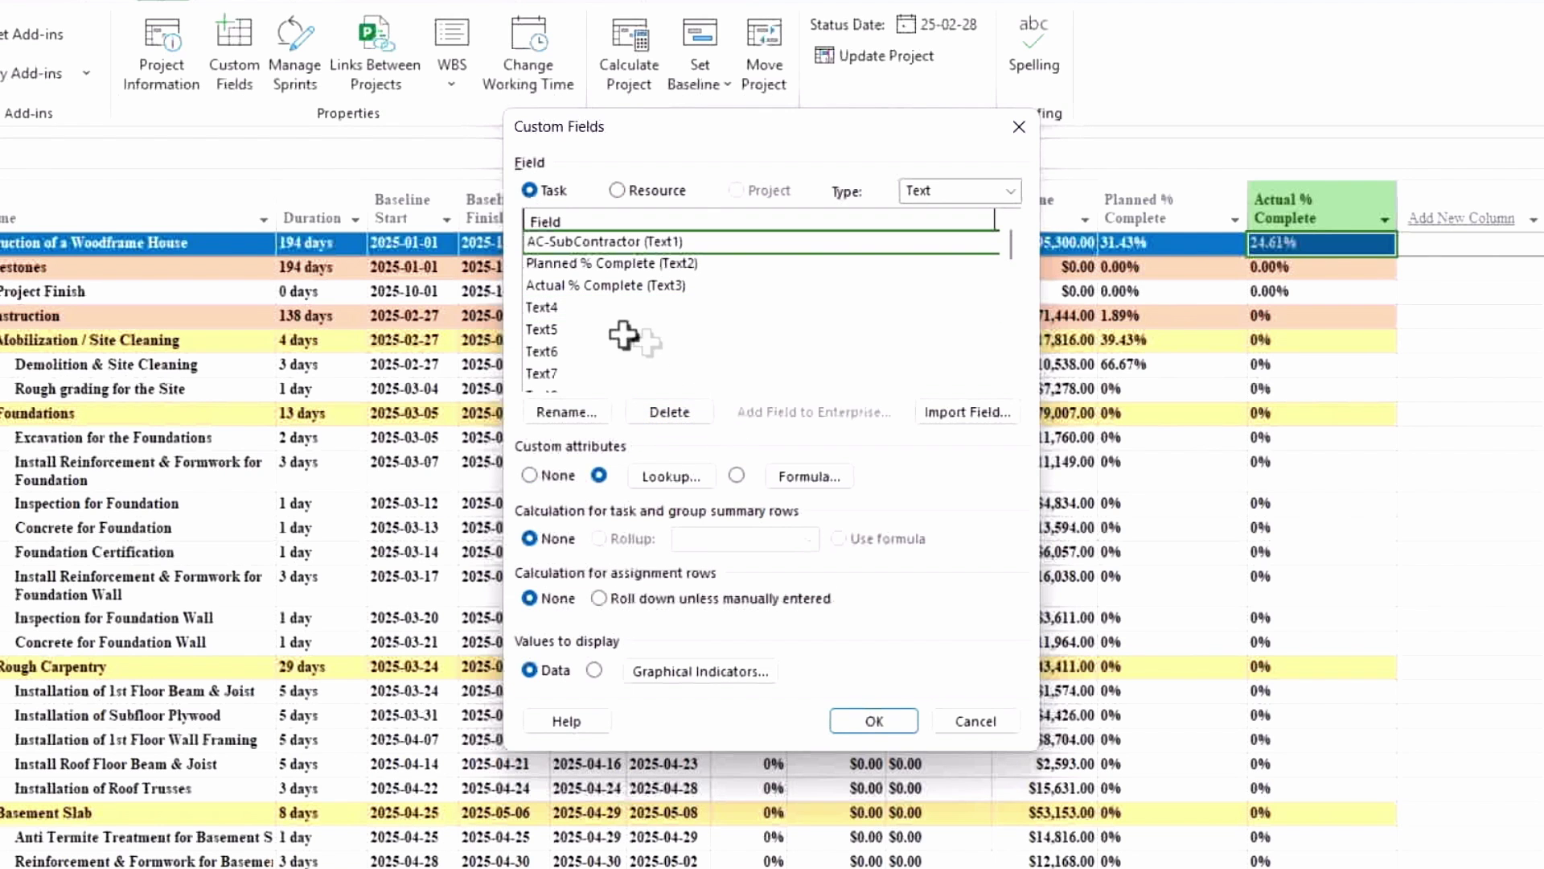
left_click(603, 311)
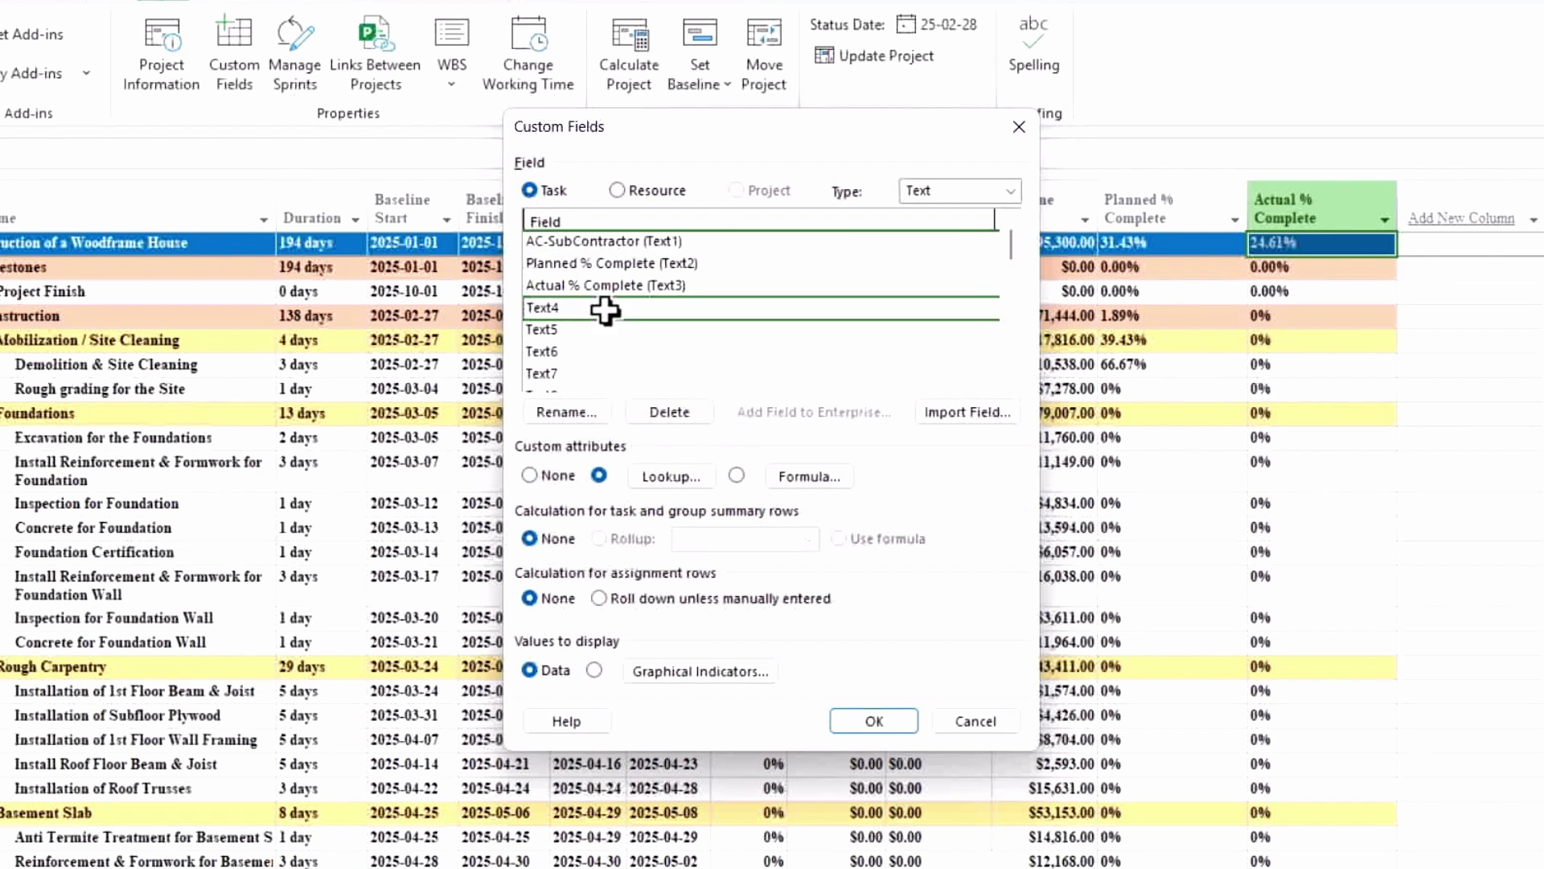
left_click(738, 476)
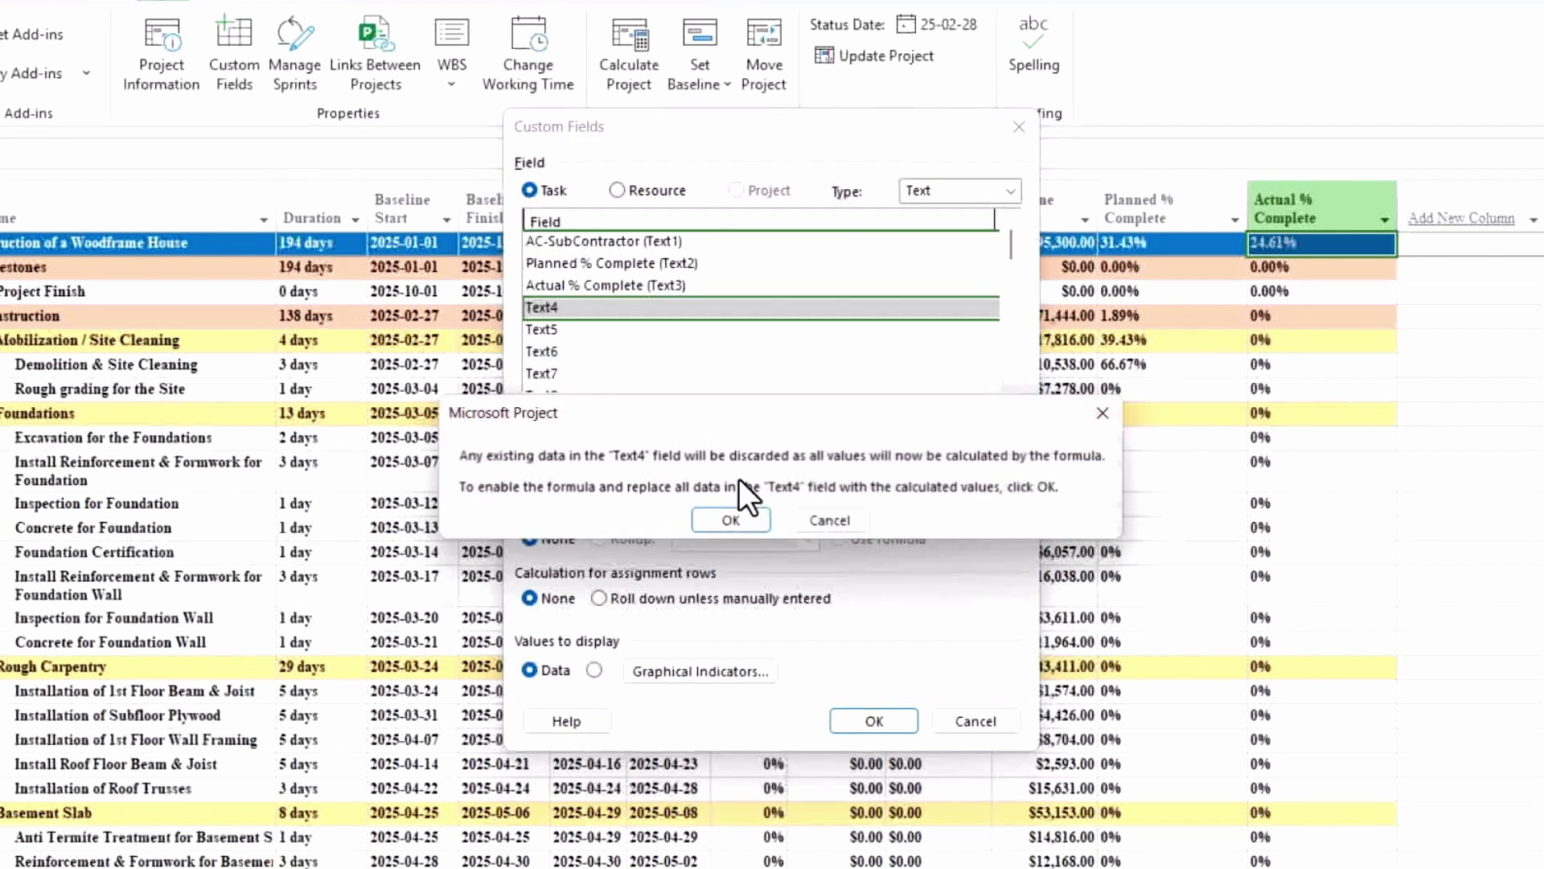
left_click(740, 526)
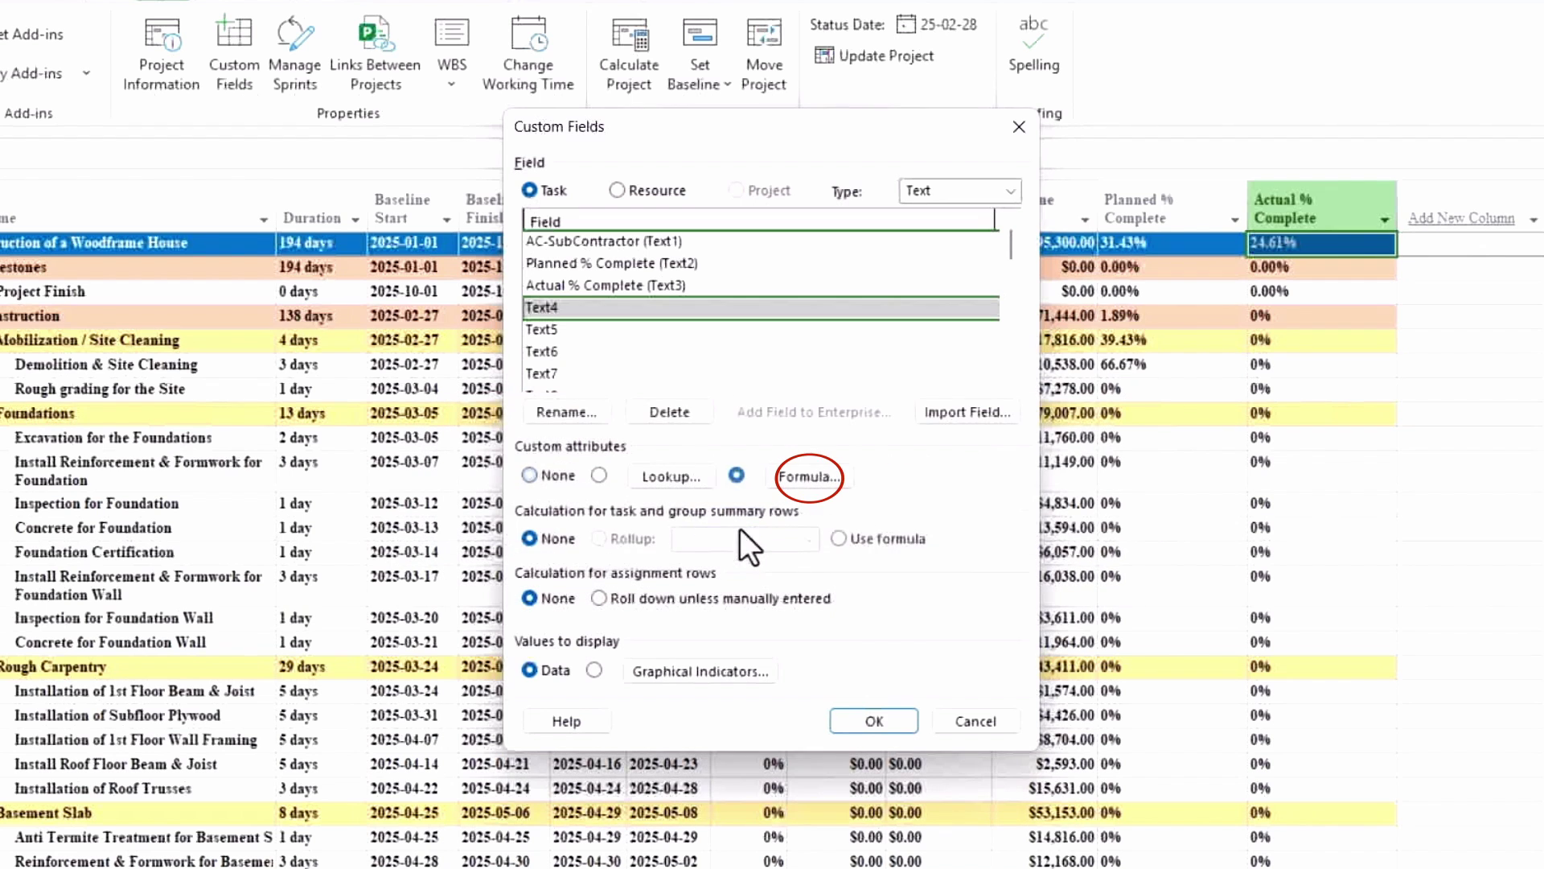
Step: Give Text4 the formula [Critical] and accept replacing its data with calculated values
left_click(814, 476)
left_click_drag(719, 287, 711, 220)
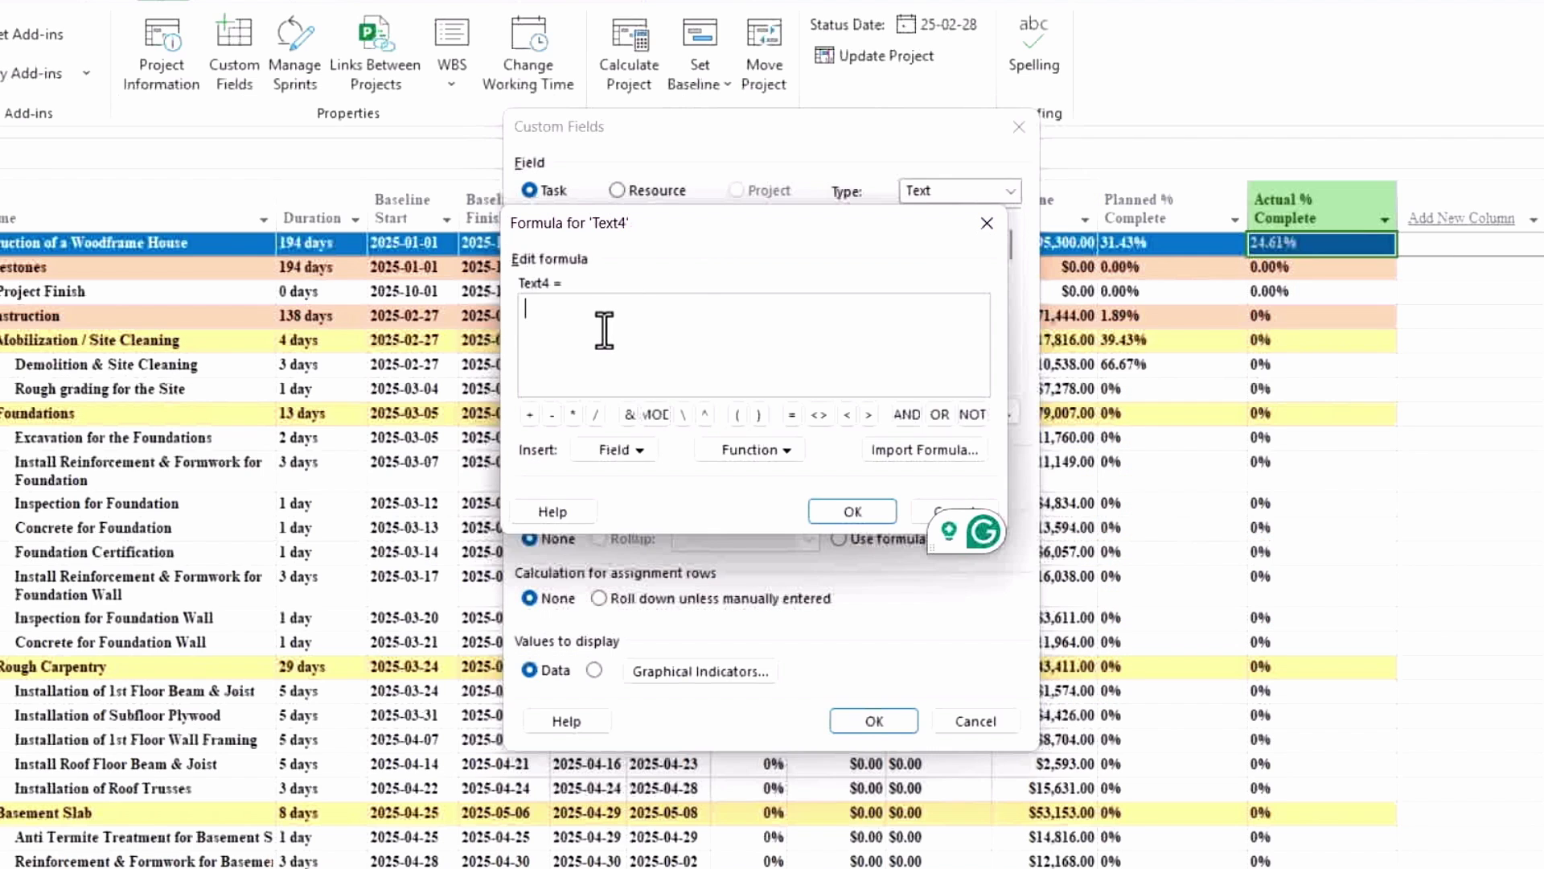
left_click(625, 455)
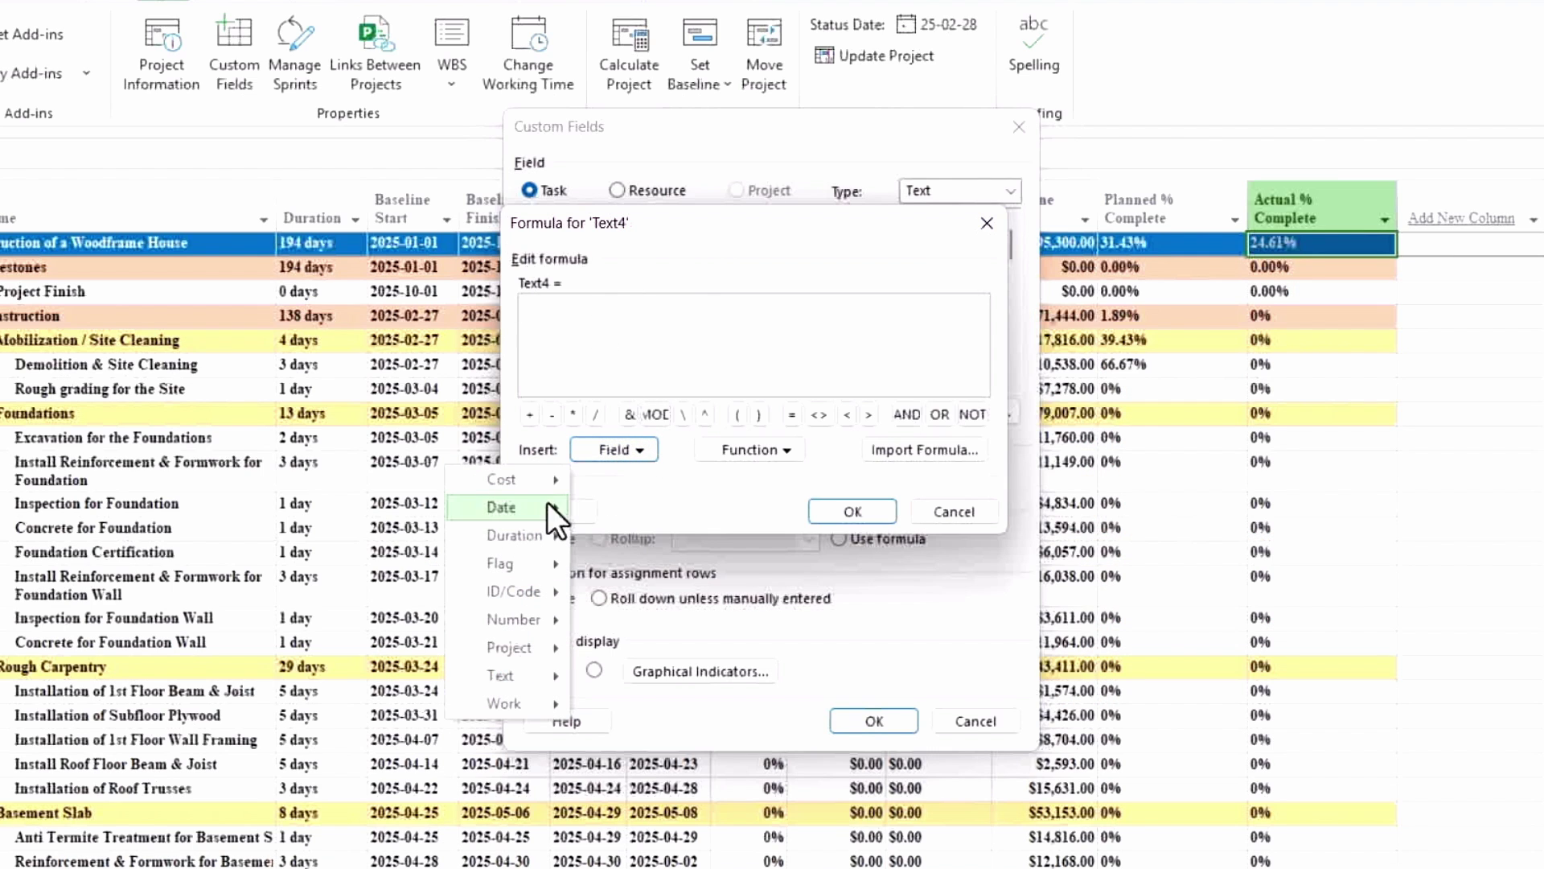
mouse_move(525, 557)
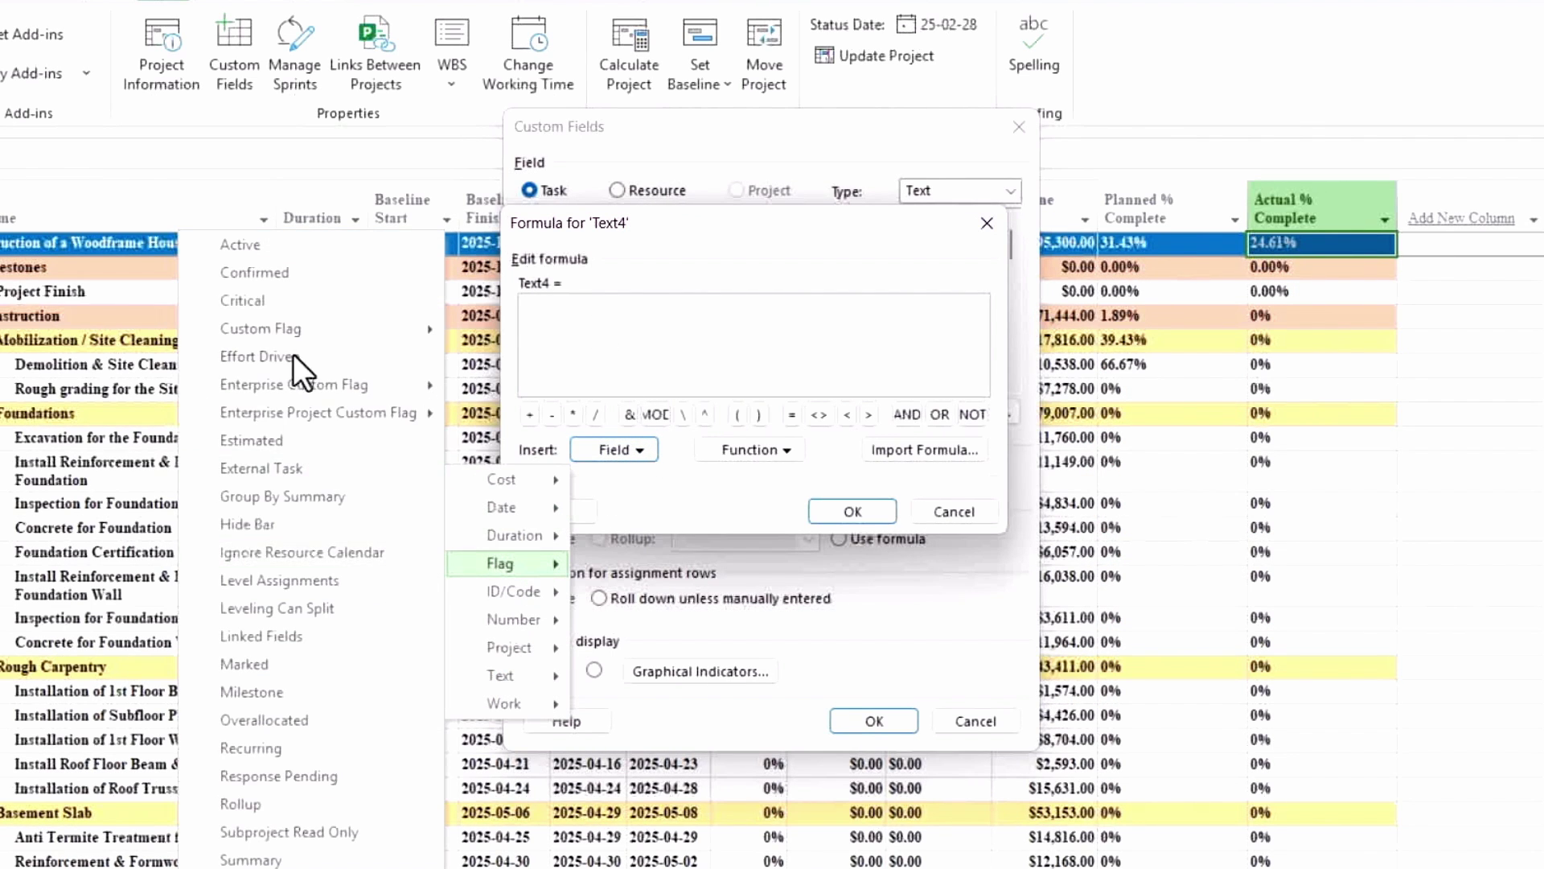
left_click(301, 302)
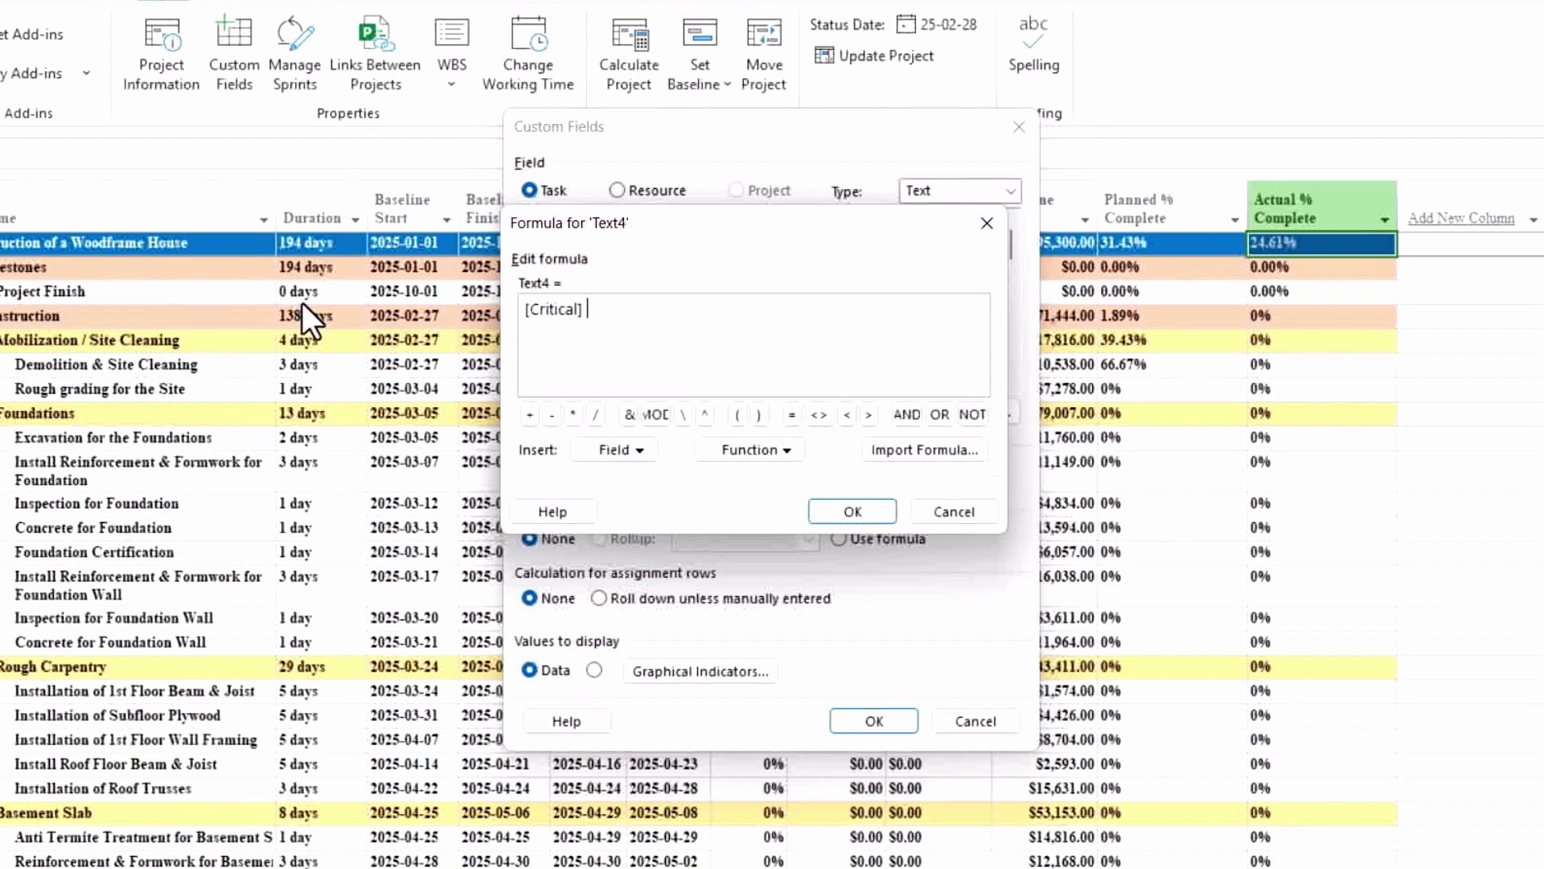
left_click(843, 509)
left_click(728, 540)
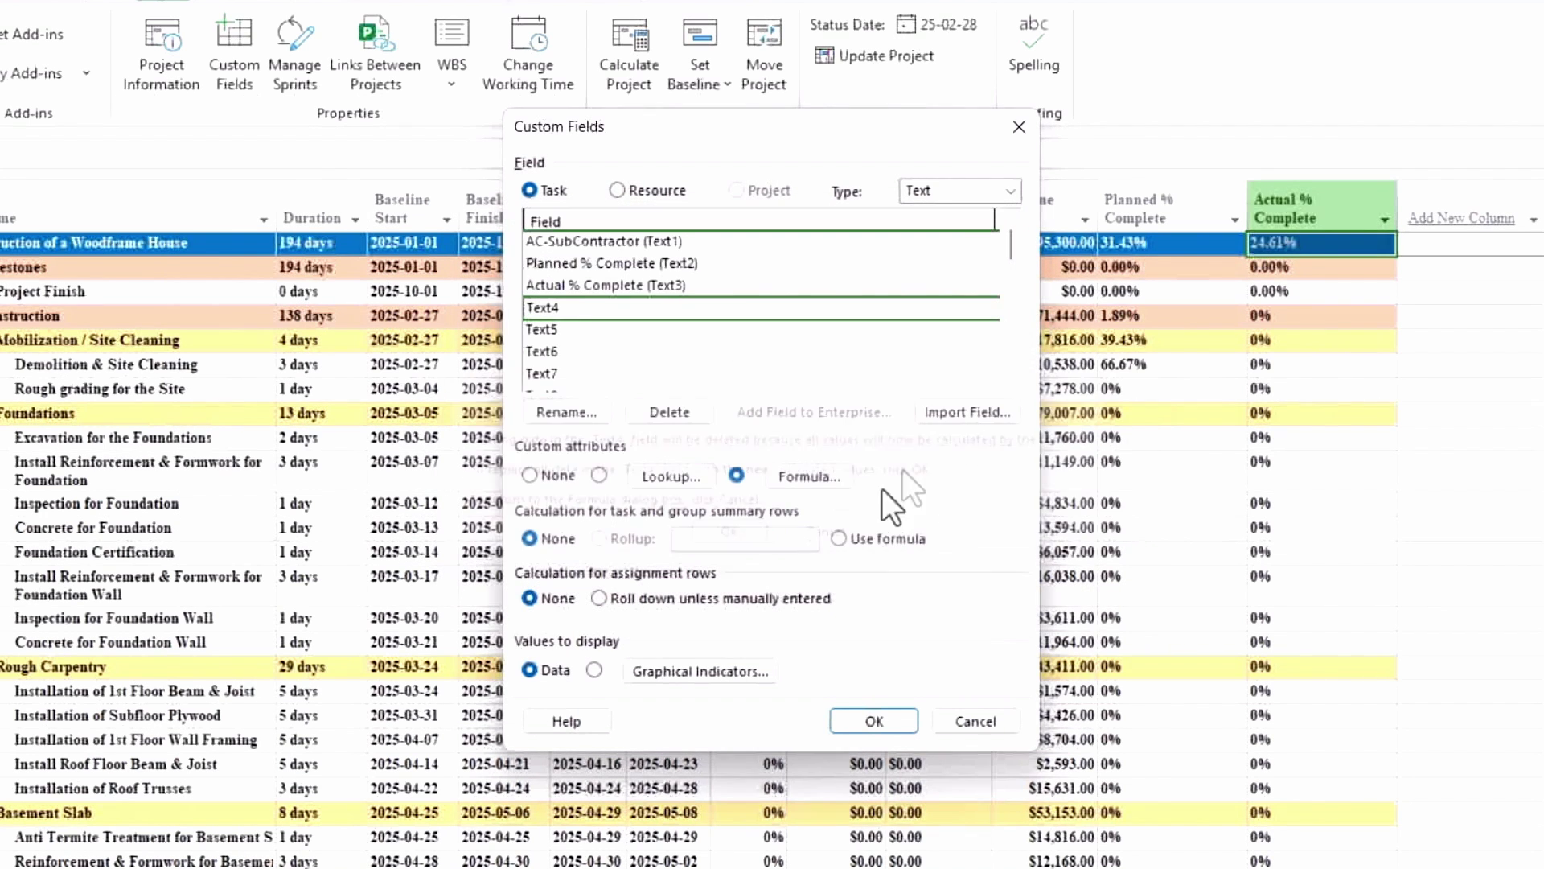
Step: Rename custom field Text4 to 'Critical Indicator'
left_click(570, 314)
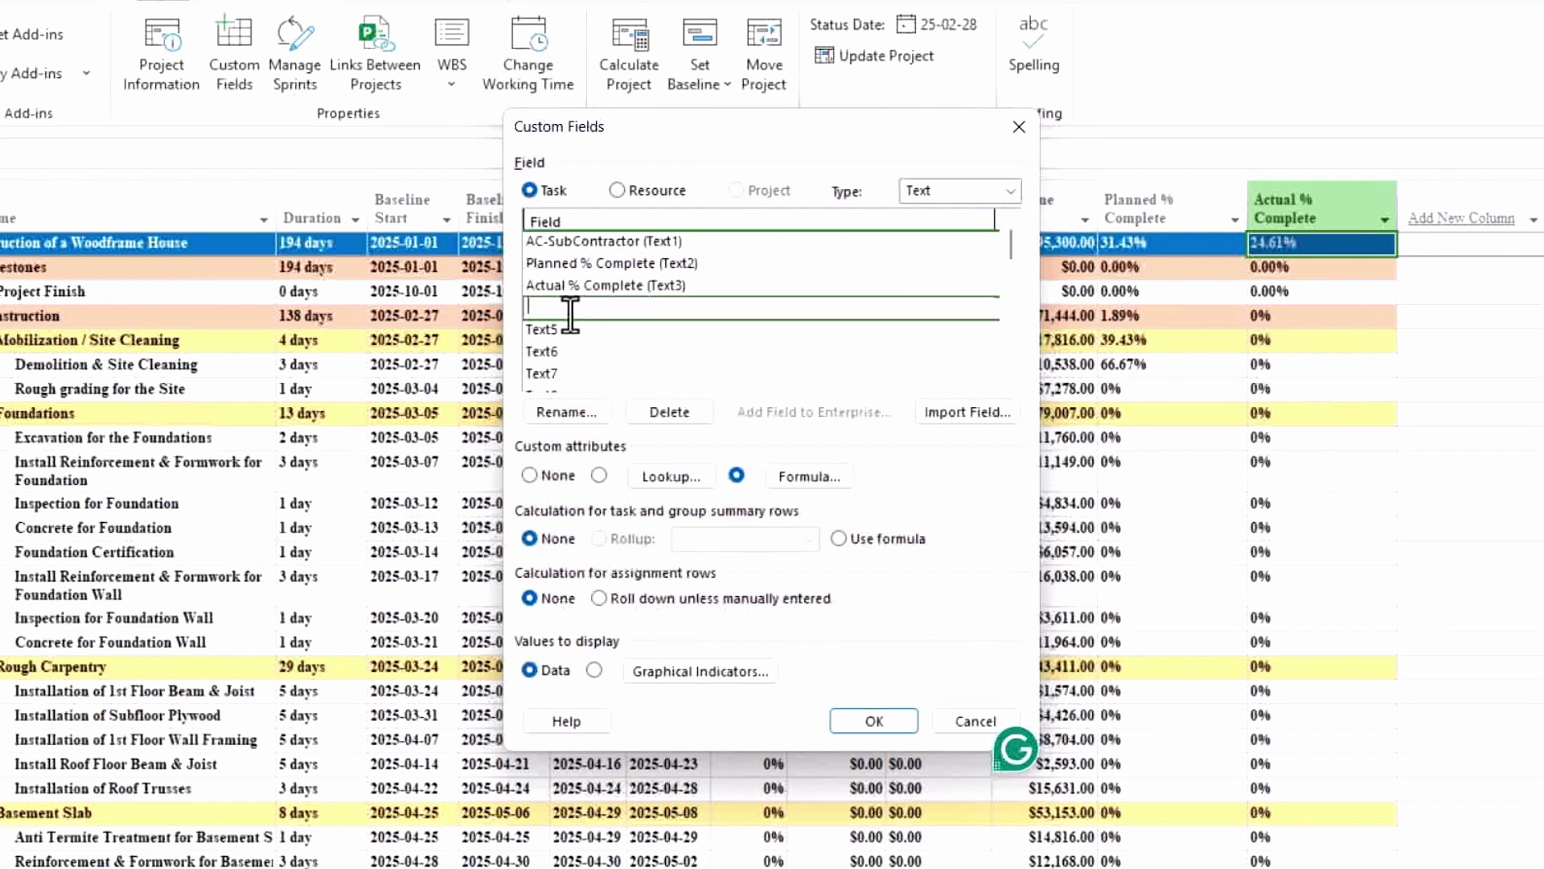
type("Critical Ind")
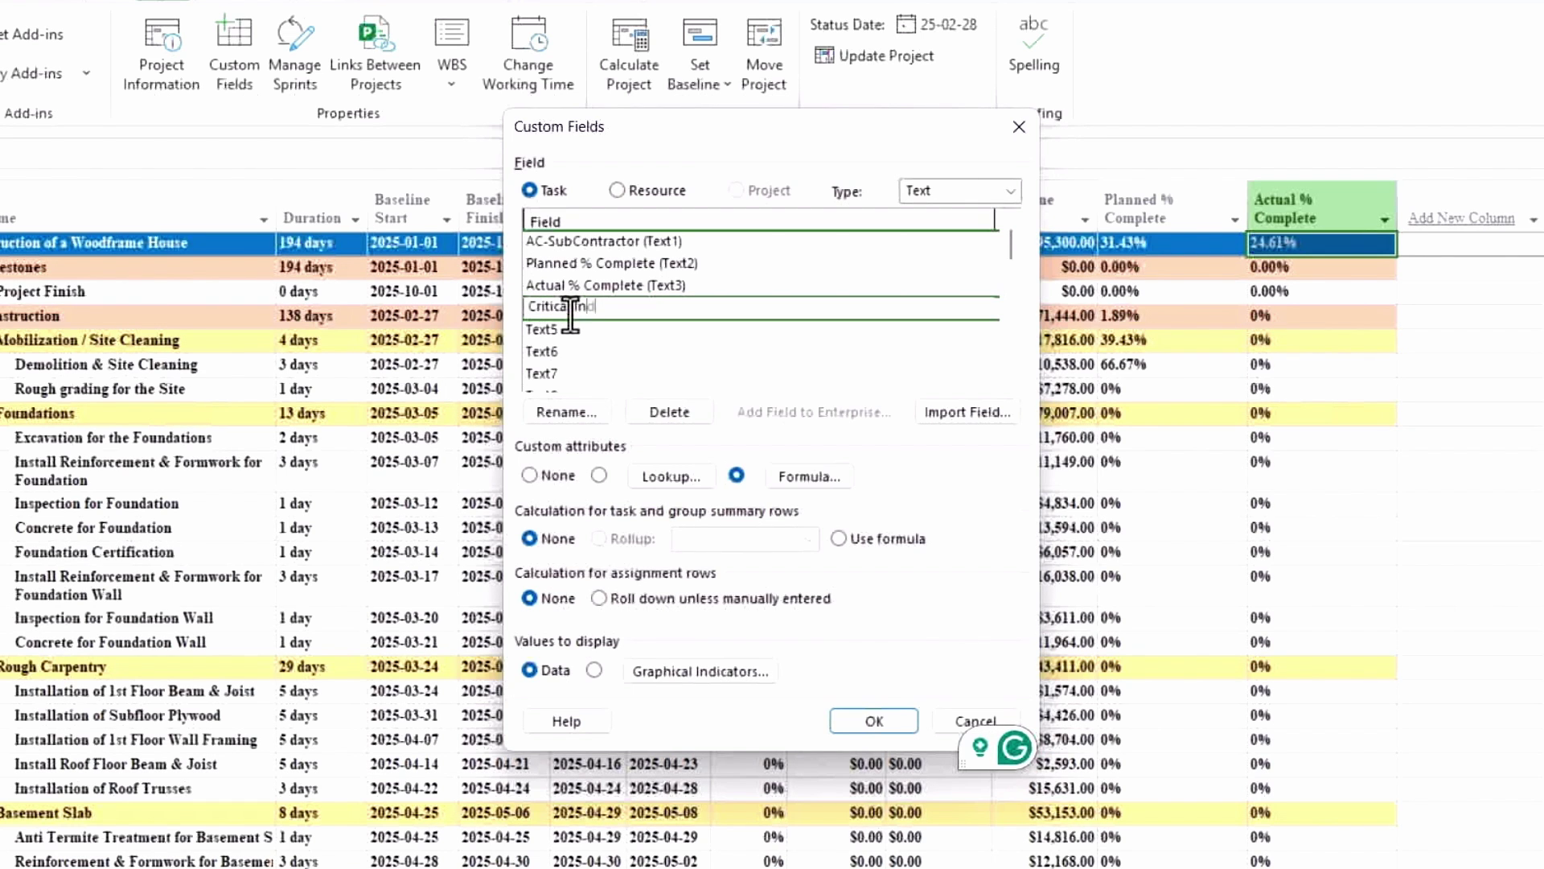
type("icator (Text4")
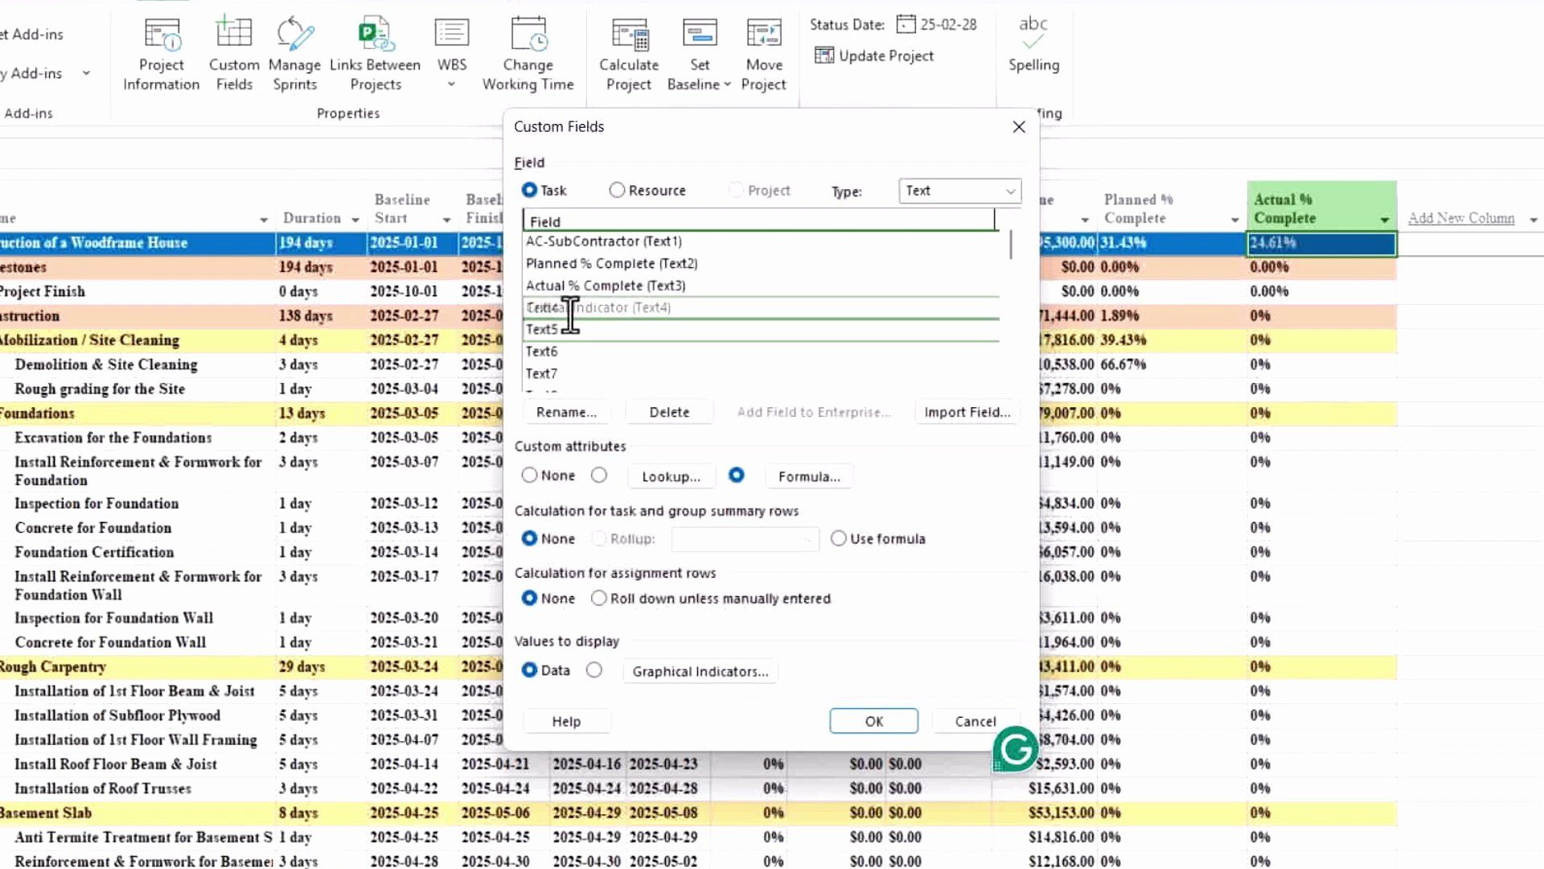
key("Return")
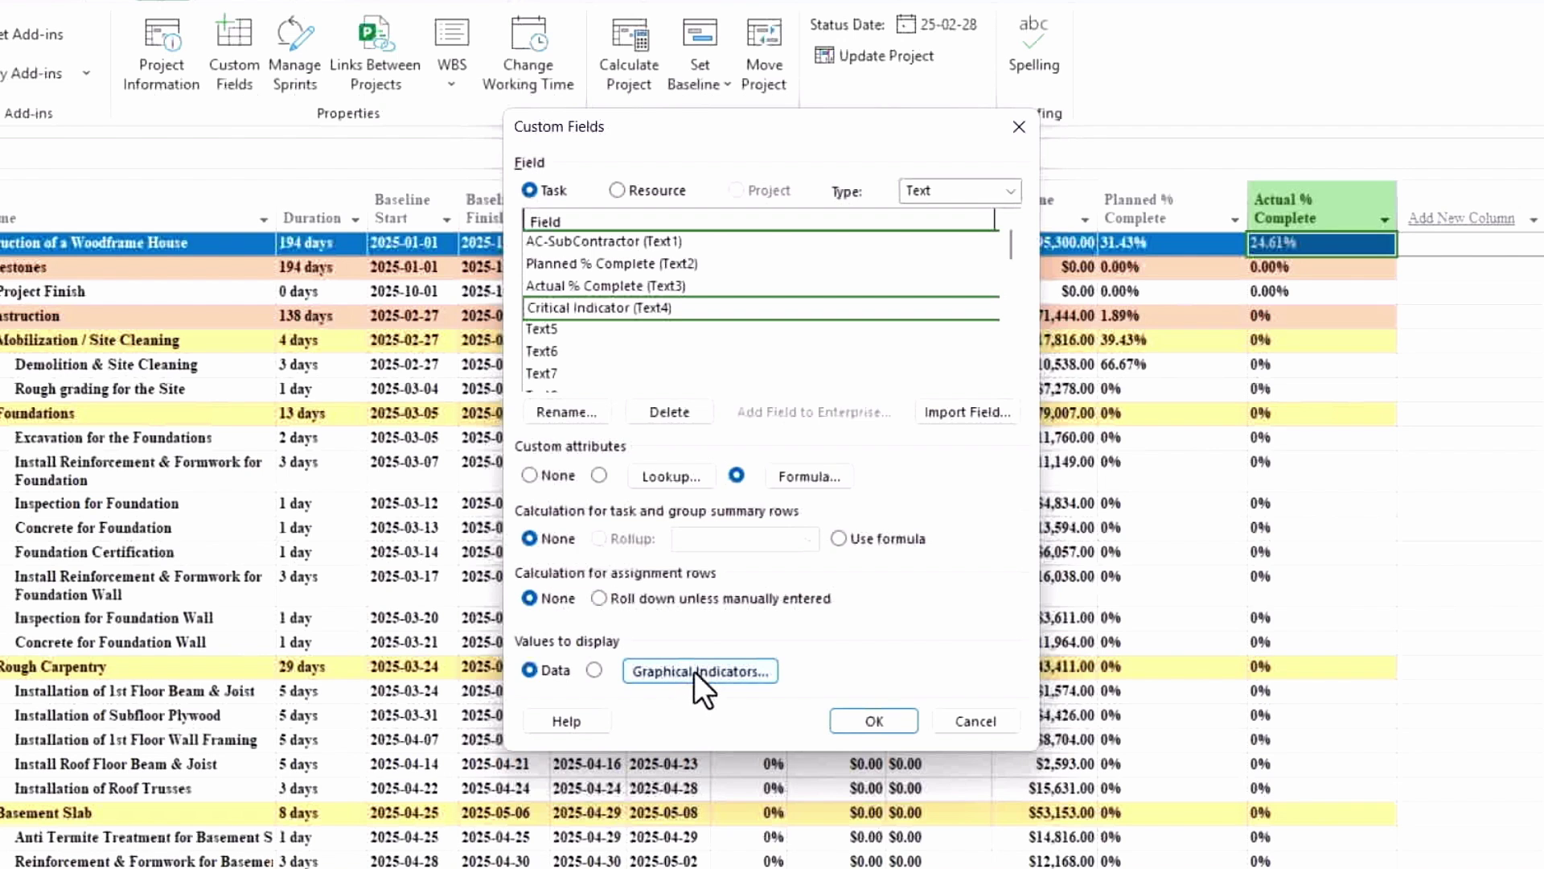
Step: Add a Critical Indicator (Text4) column at the end of the tracking table
left_click(875, 720)
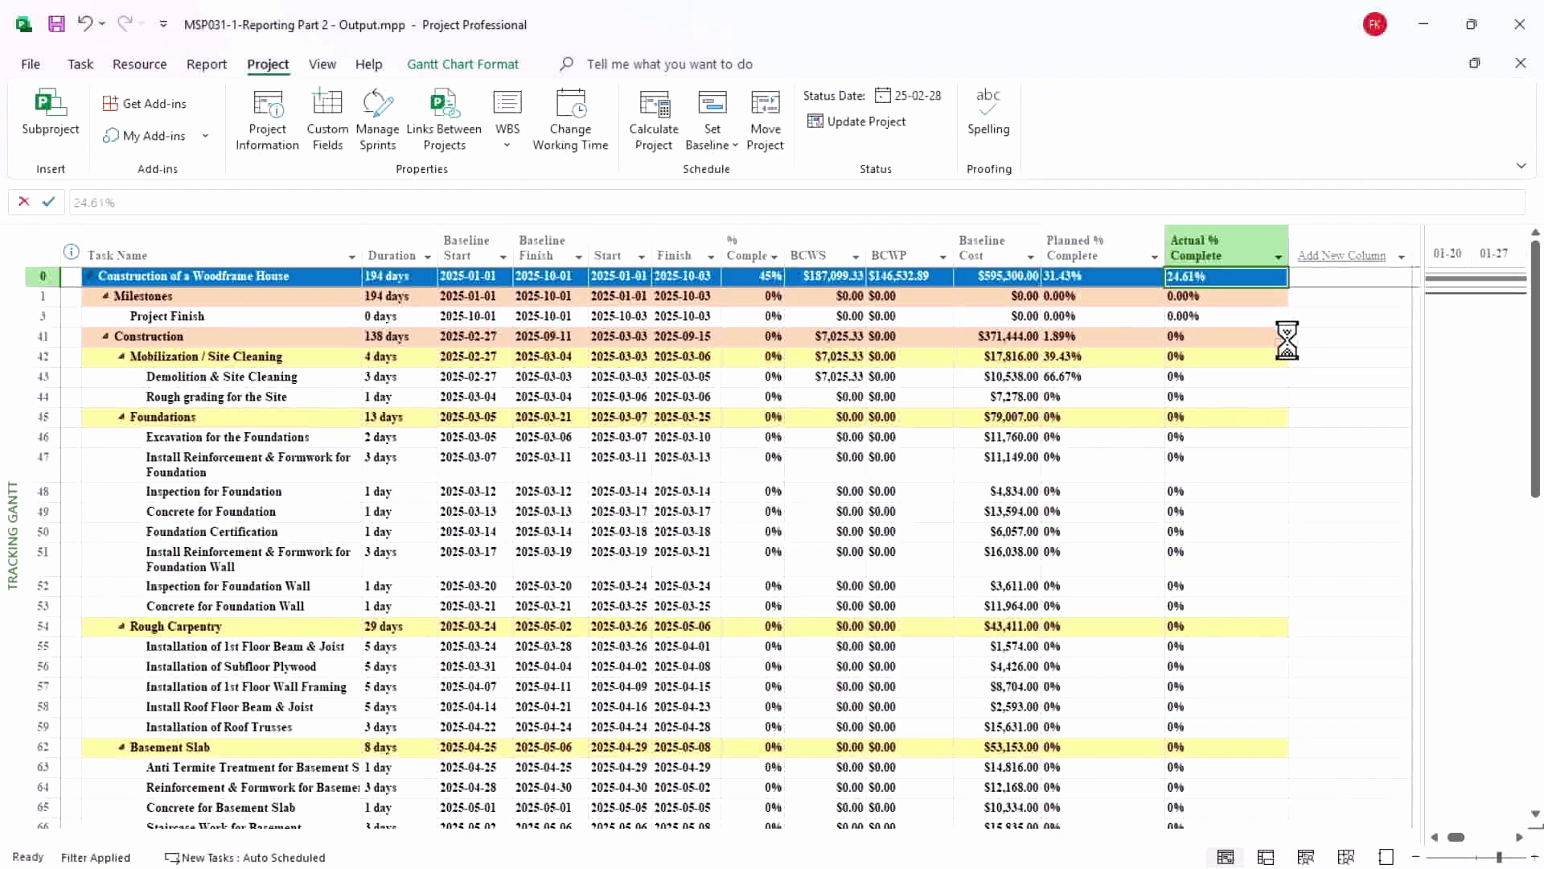
left_click(1437, 214)
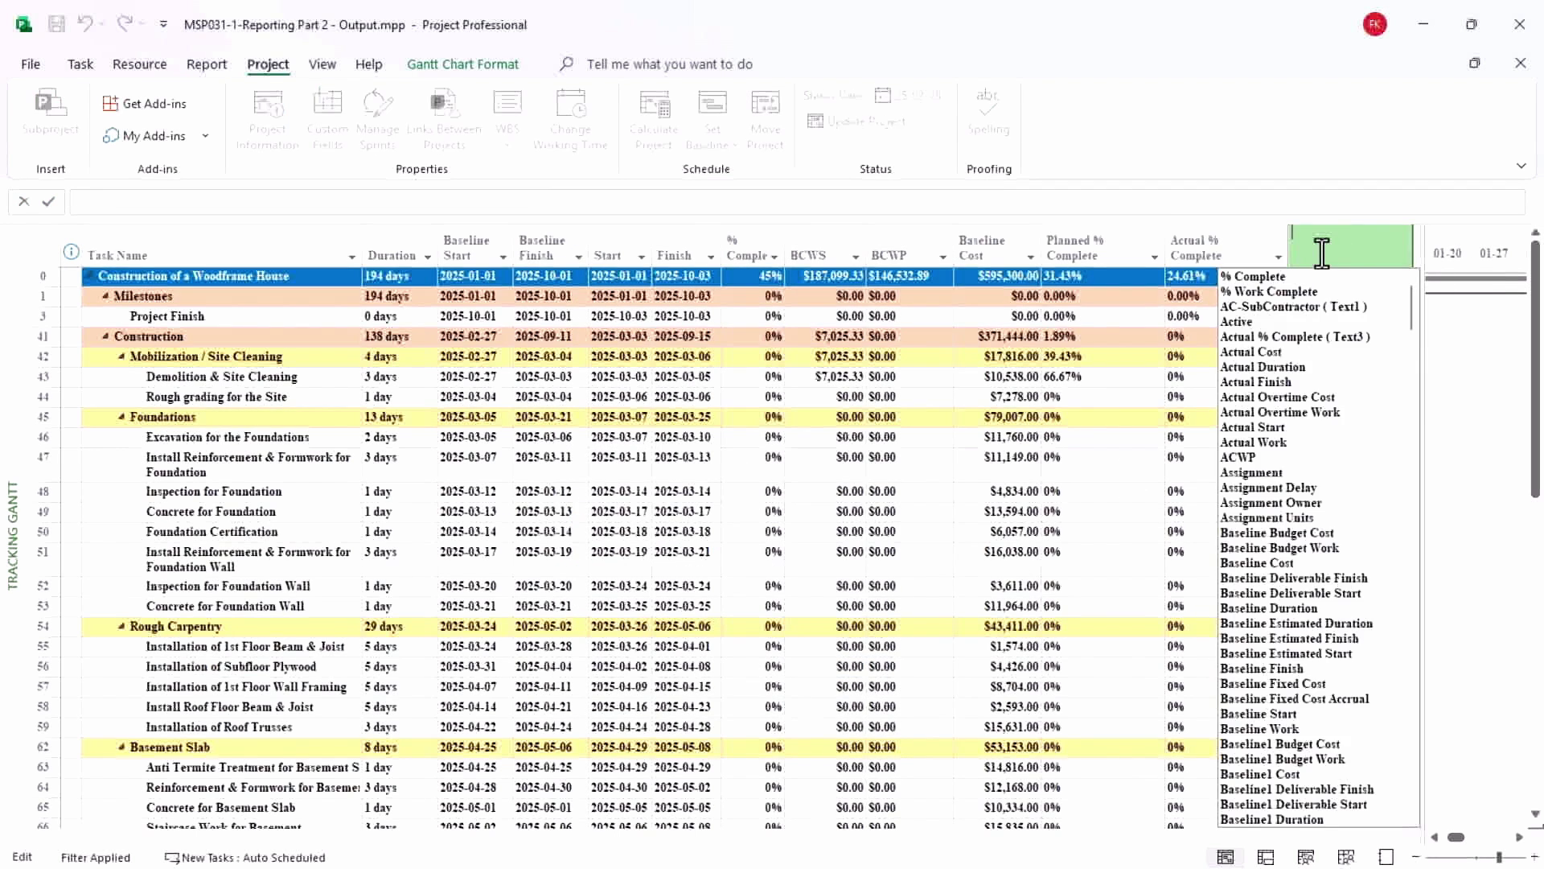
type("critical")
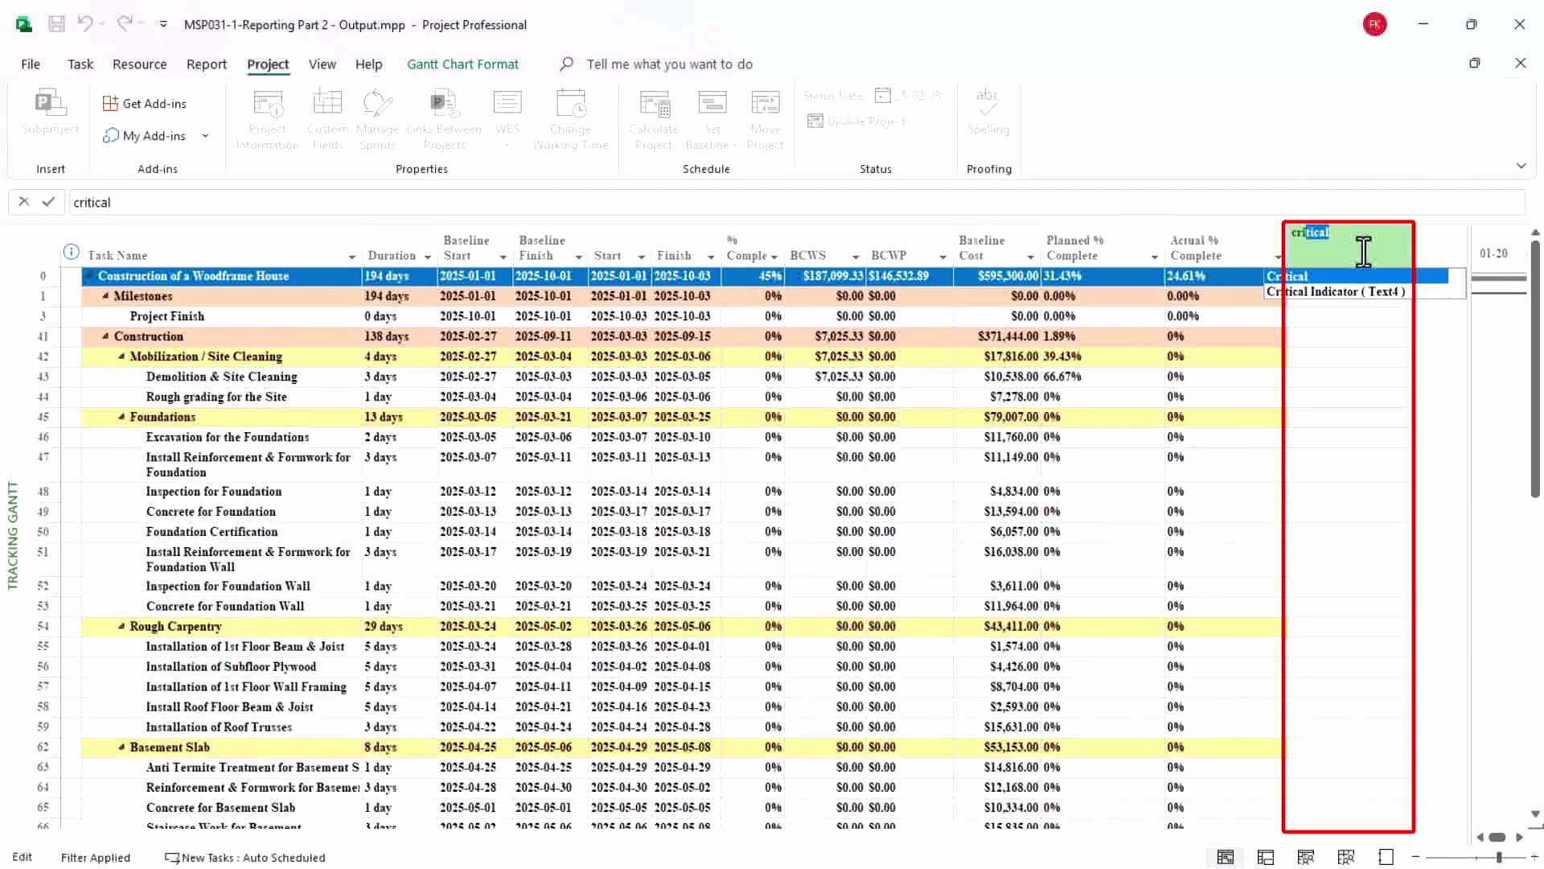
left_click(1365, 293)
Step: Check the Critical Indicator values: Yes for subtasks and 0 for summary tasks
scroll(1355, 479, "down", 4)
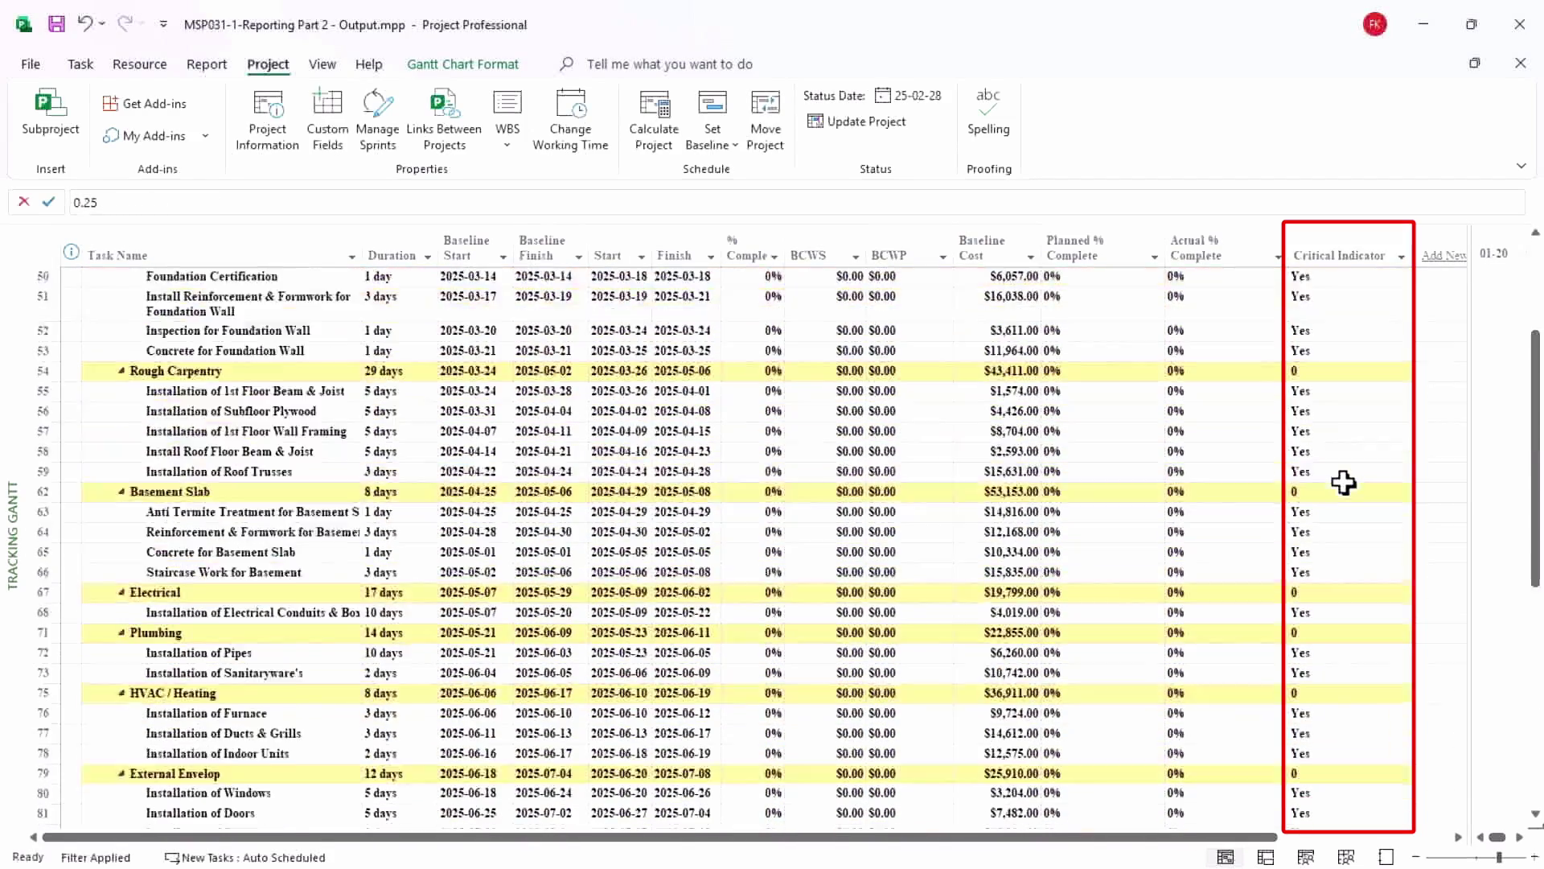
scroll(1343, 483, "up", 4)
left_click(1308, 316)
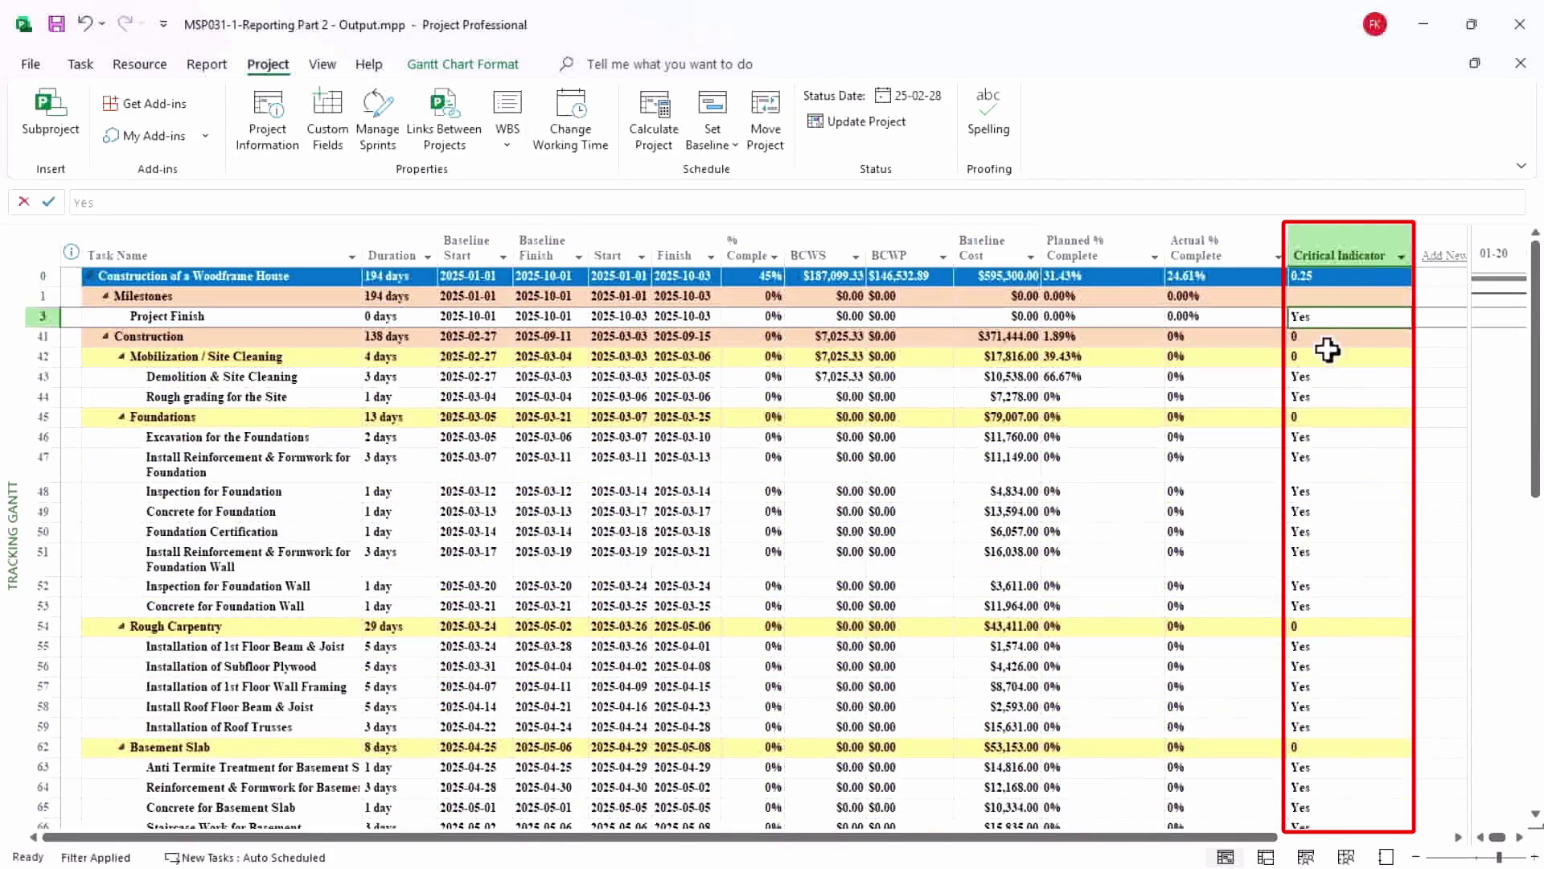
left_click(1338, 397)
left_click(1346, 511)
scroll(1330, 569, "down", 7)
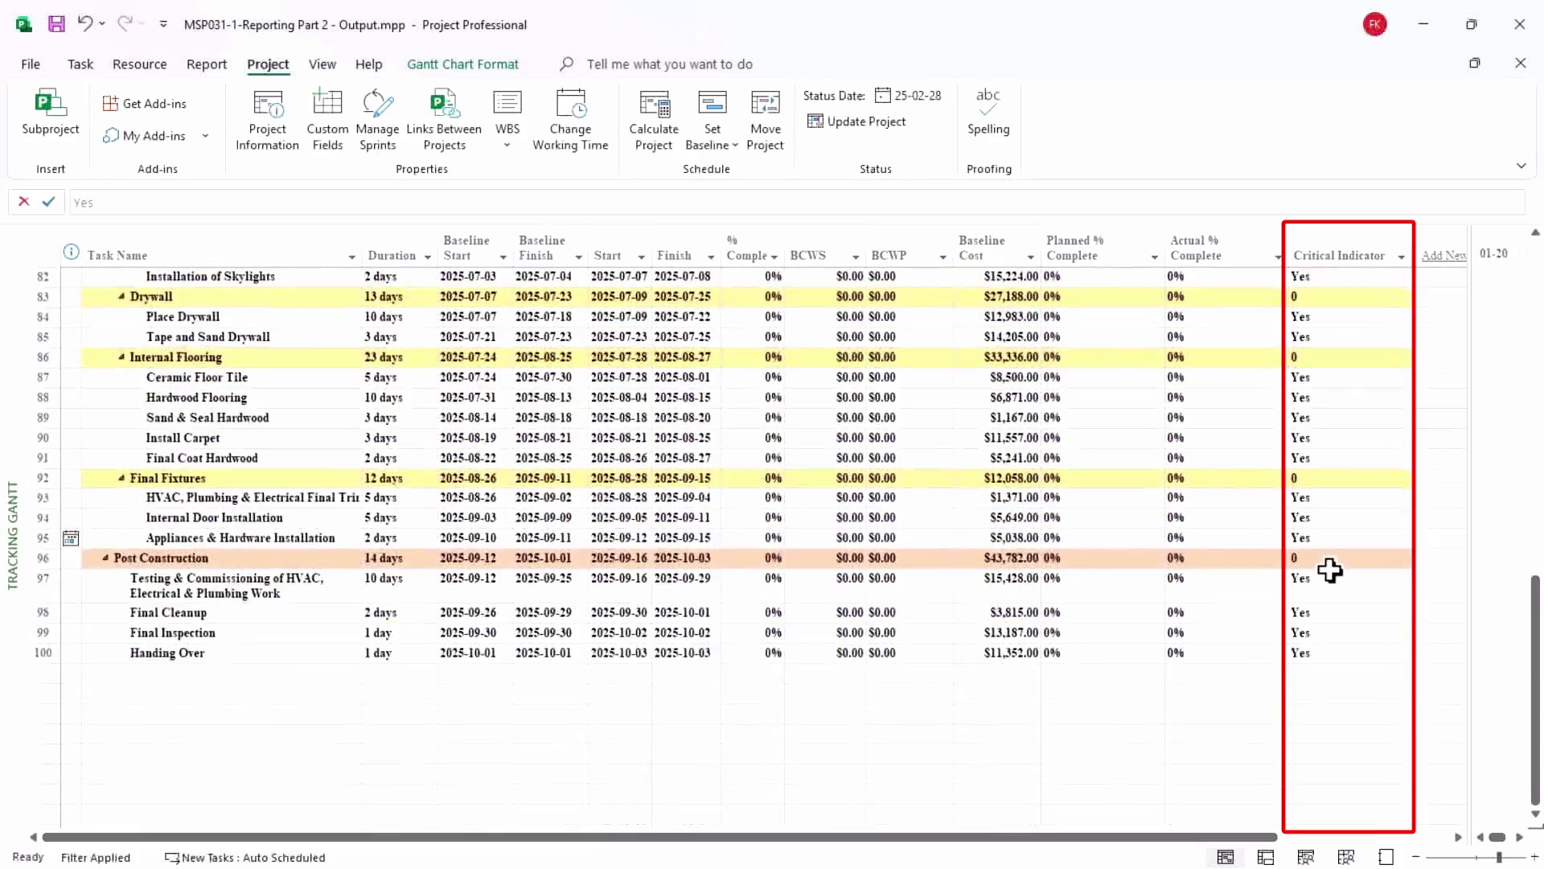
scroll(1327, 563, "down", 3)
scroll(1326, 523, "up", 15)
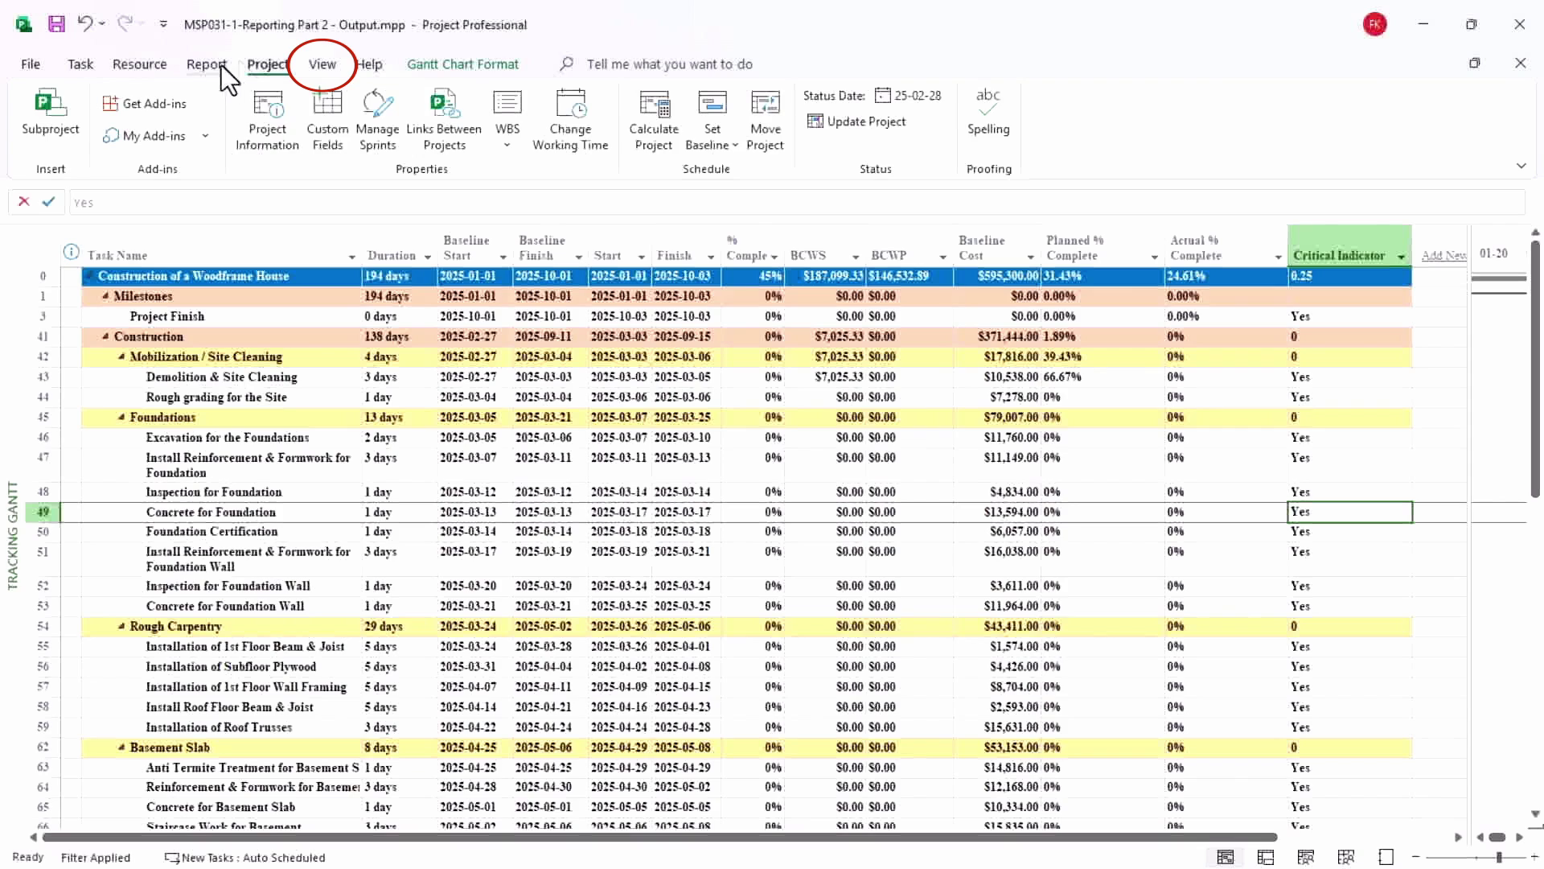
Step: Clear the Critical filter so every task is shown again
left_click(322, 63)
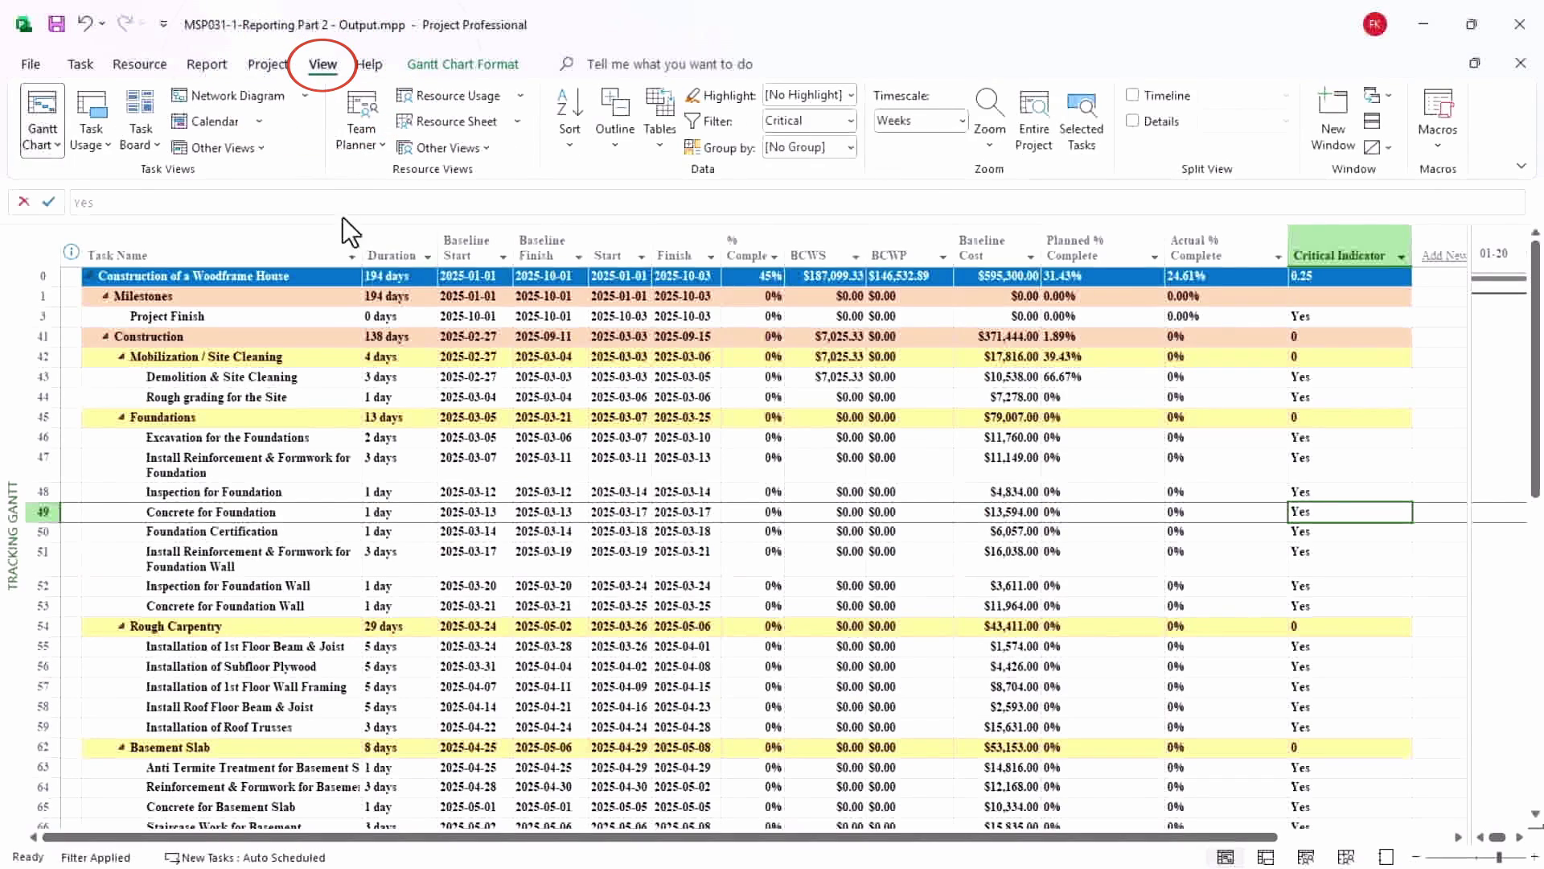
left_click(851, 119)
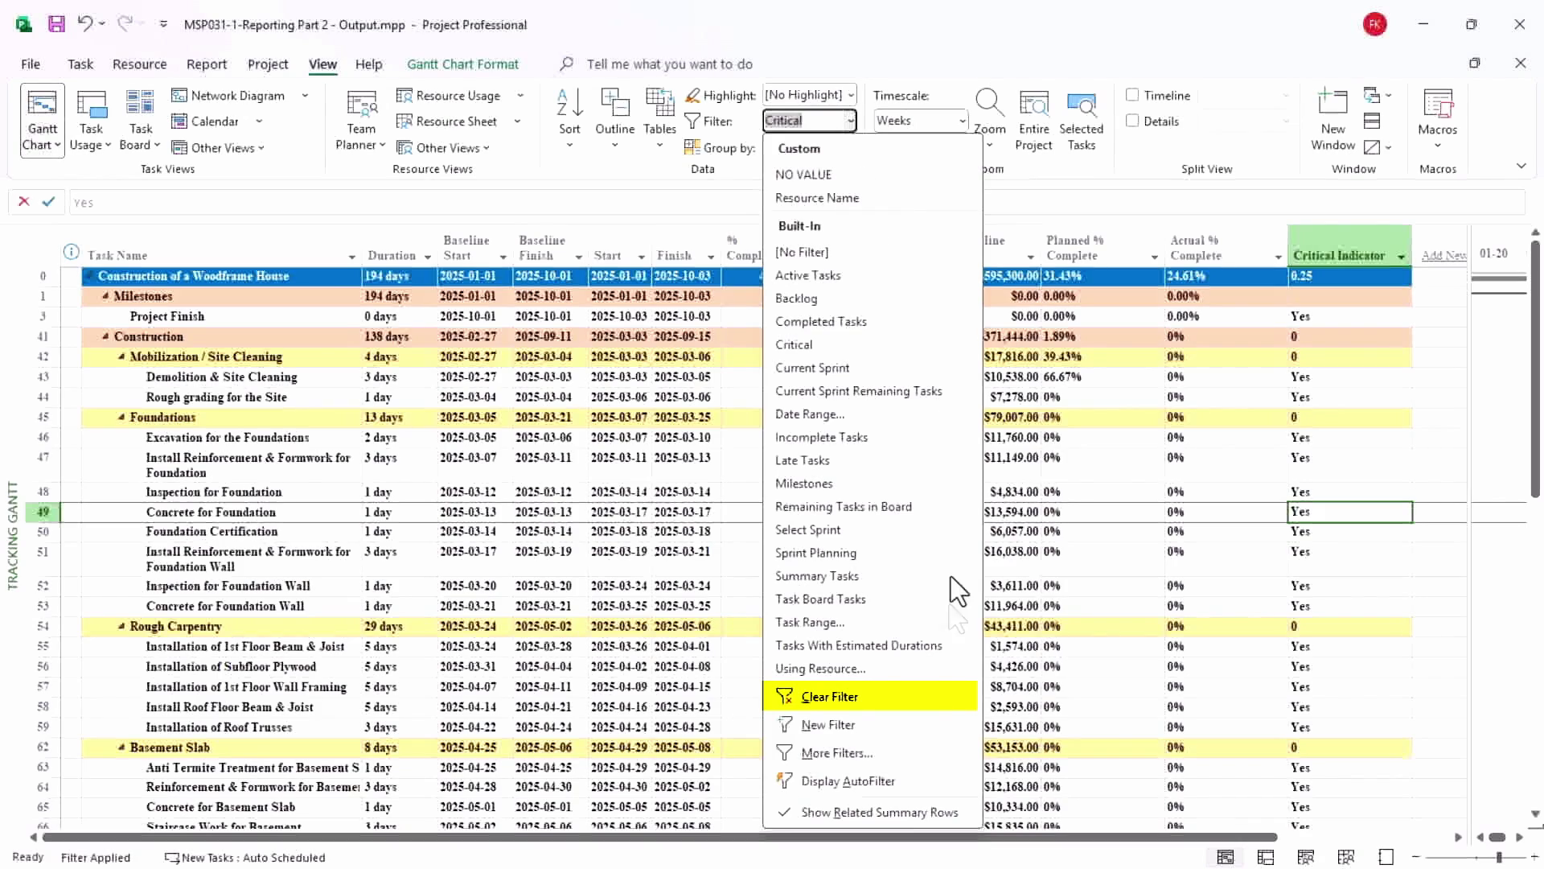
left_click(913, 697)
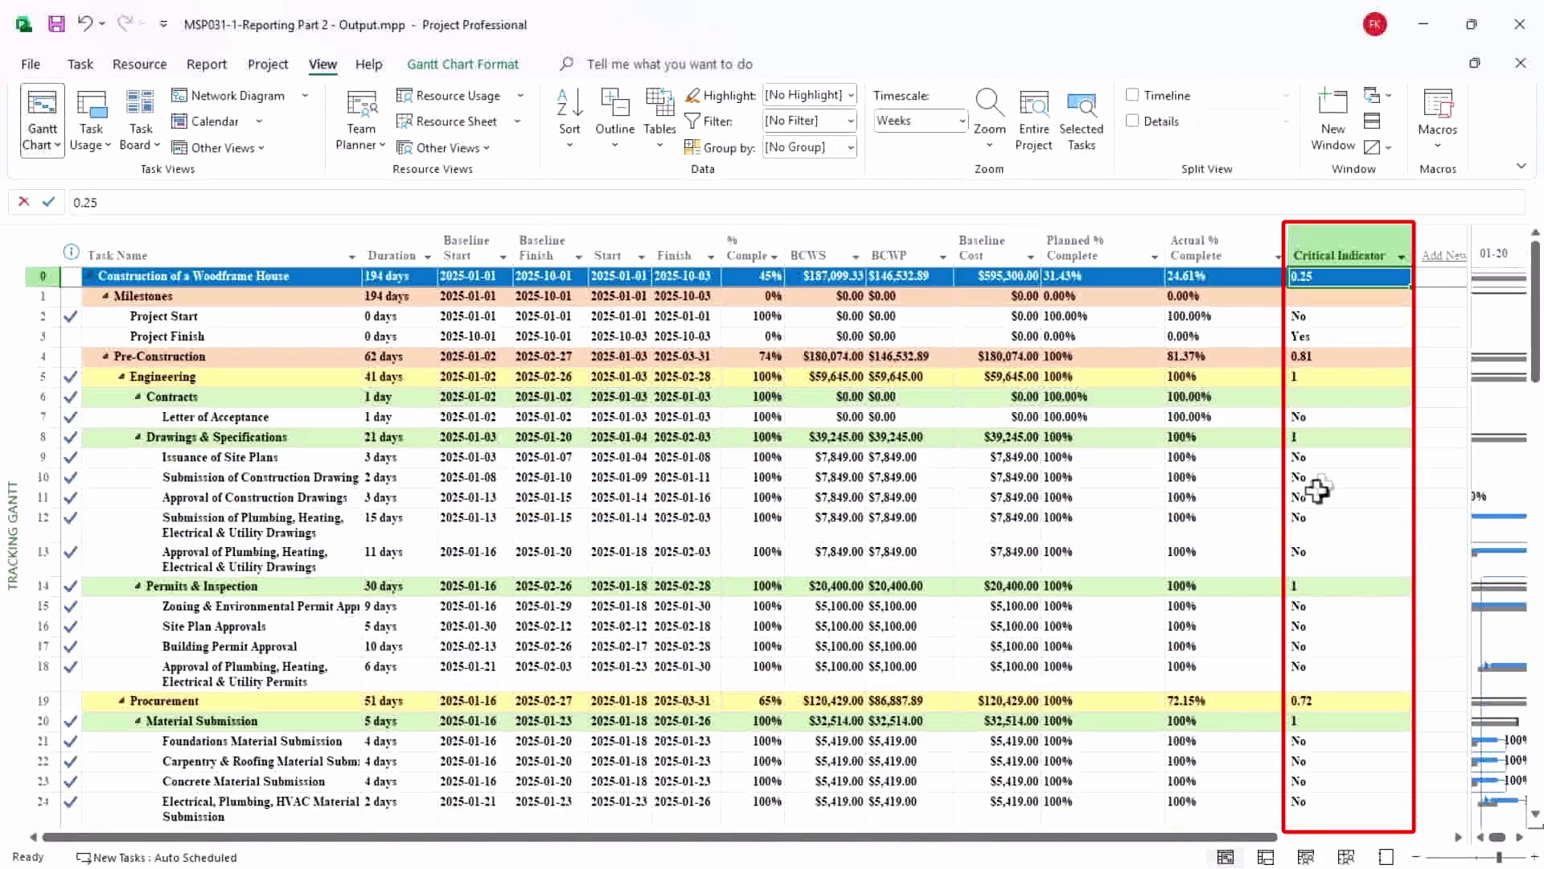
Step: Review the Critical Indicator column's Yes/No subtask values and reopen Custom Fields
left_click(1320, 360)
left_click(1332, 278)
key("ctrl+Down")
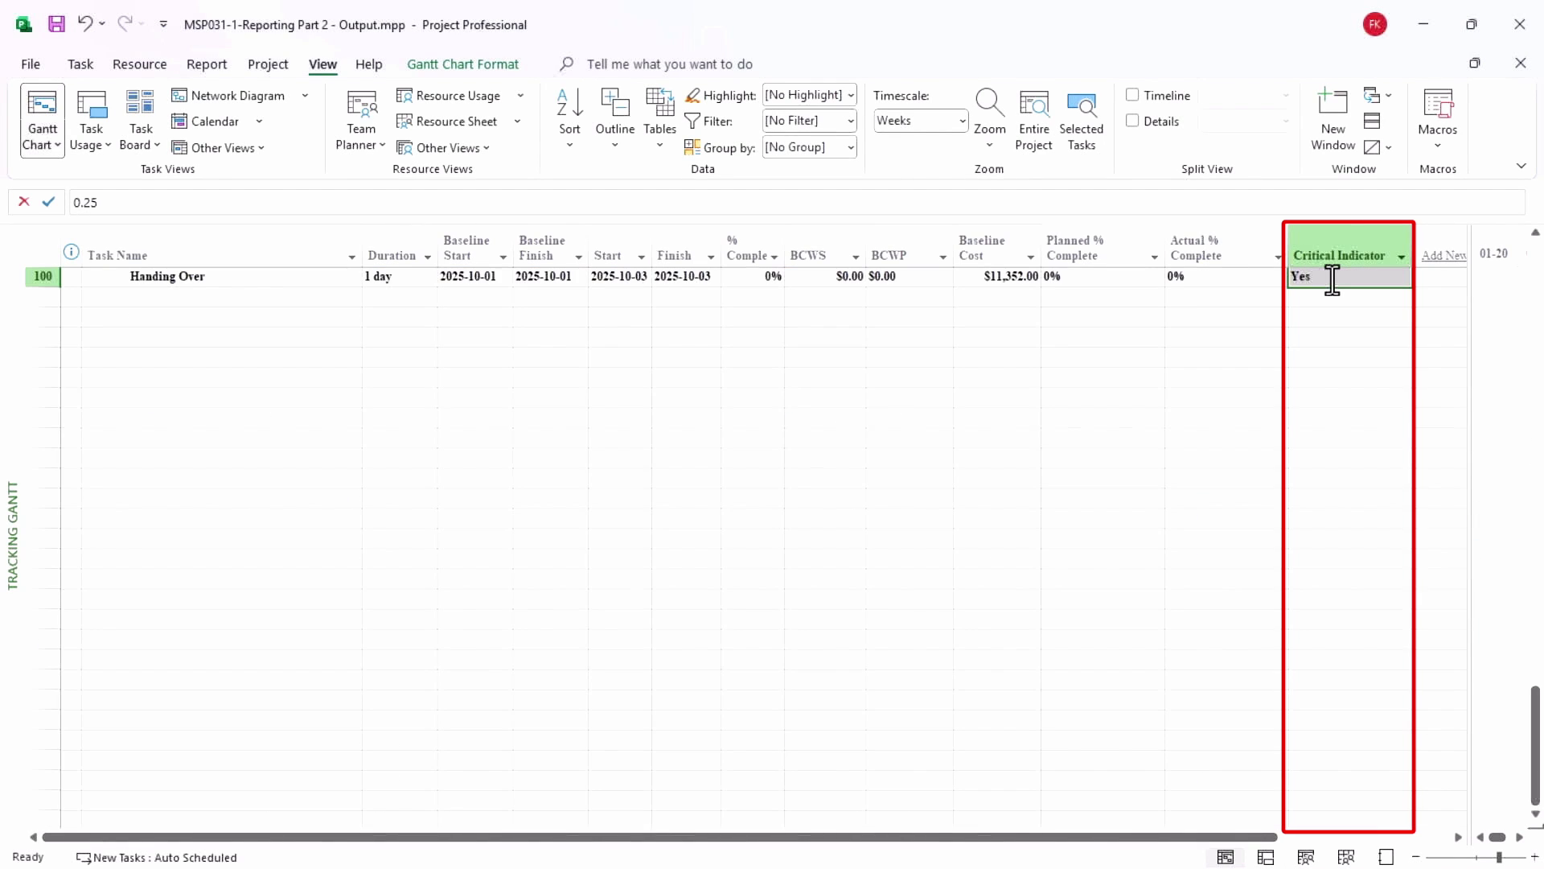
key("ctrl+shift+Up")
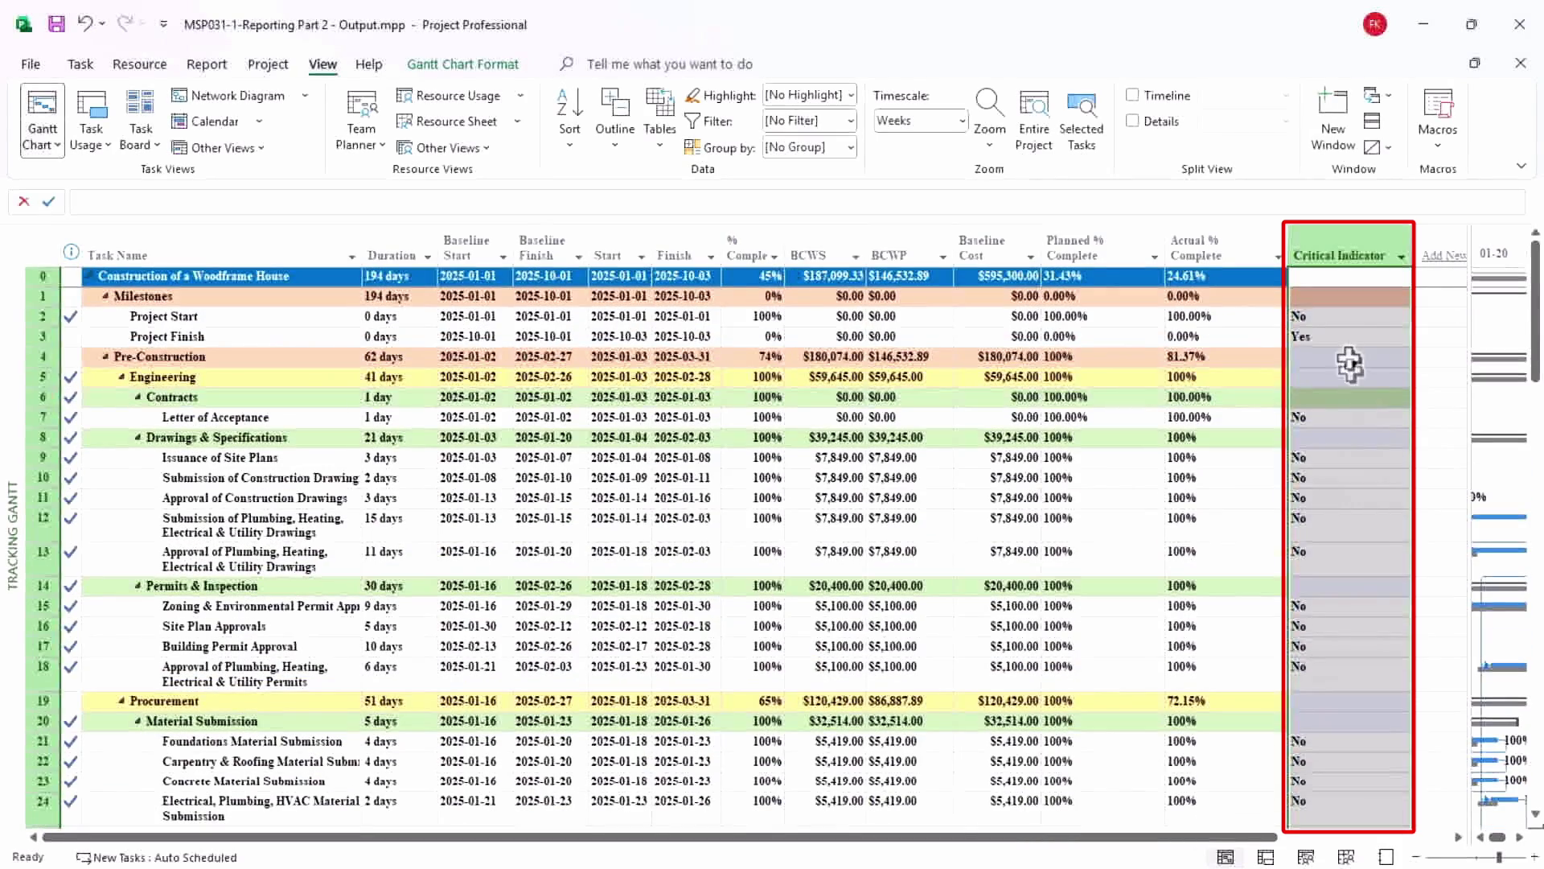
left_click(1348, 319)
scroll(1370, 493, "down", 4)
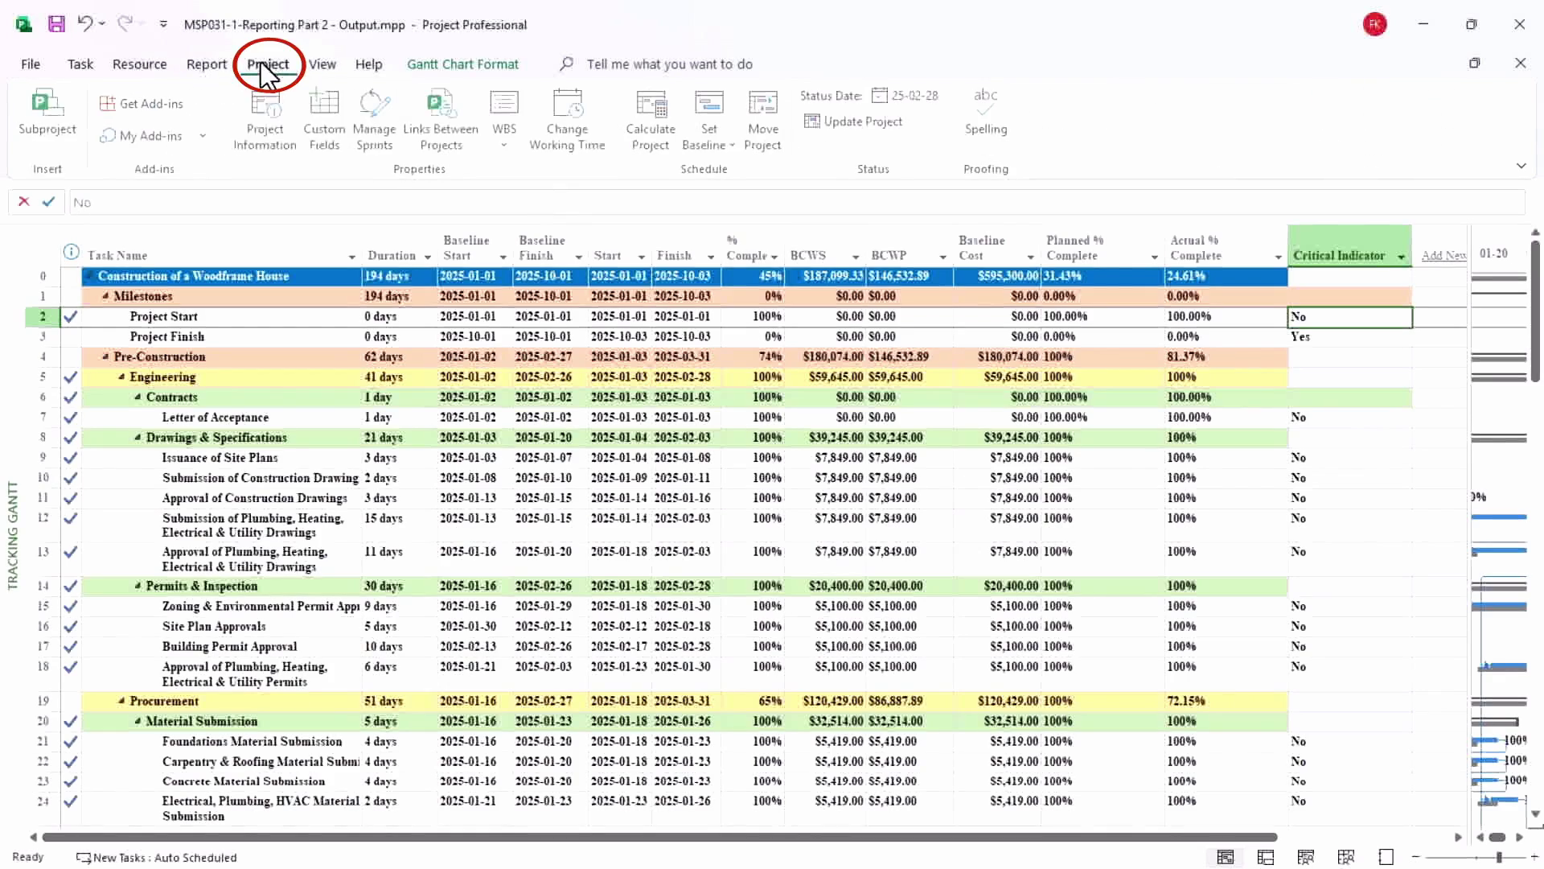
left_click(328, 121)
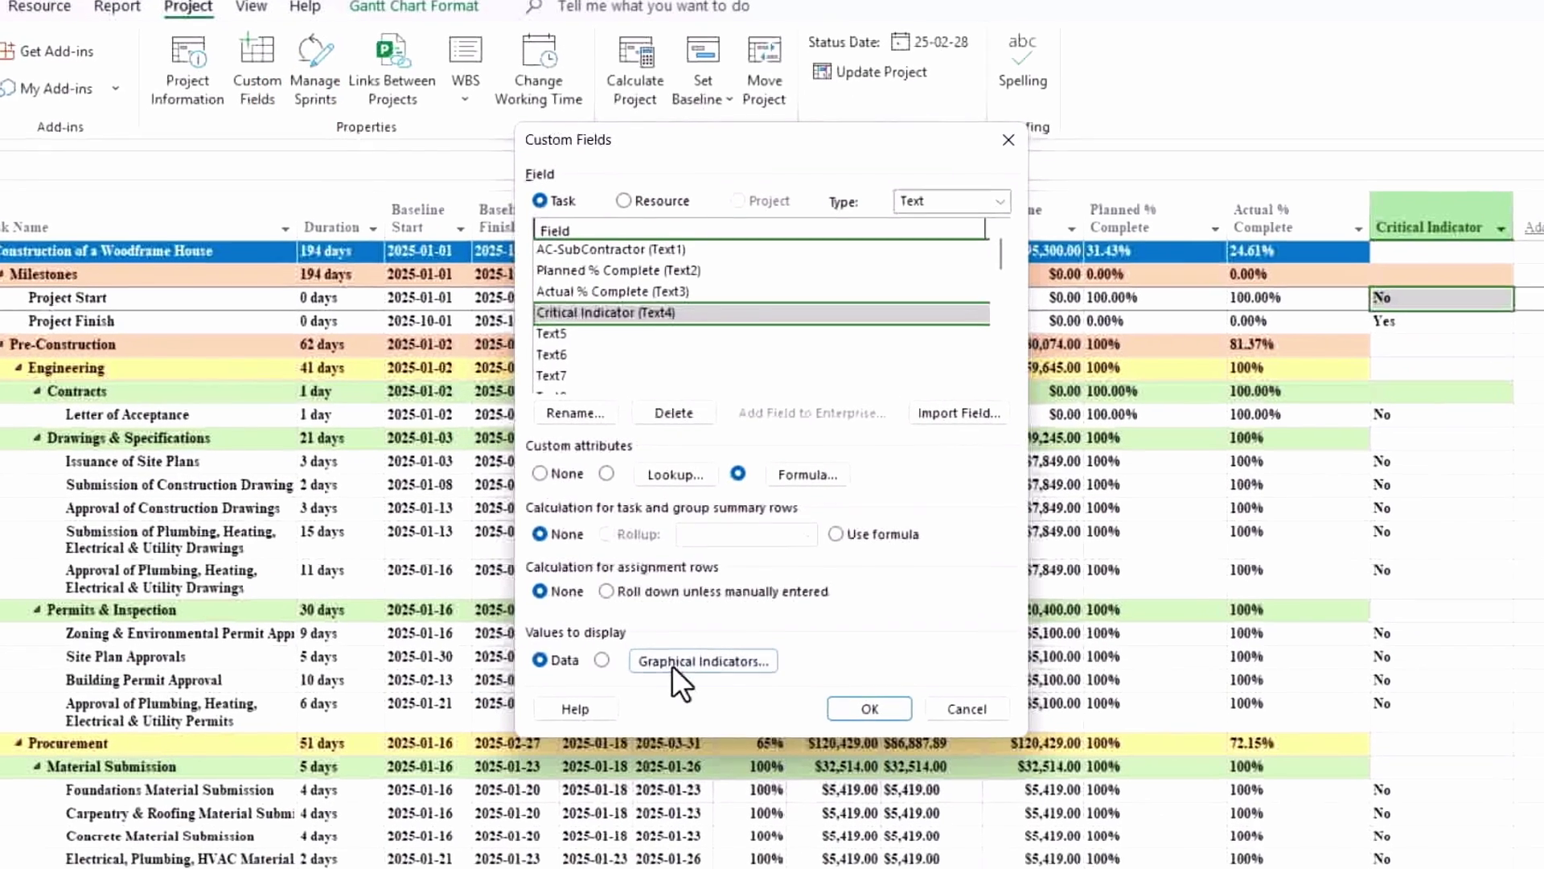
Step: Give the Critical Indicator field a graphical indicator: a red circle when the value equals Yes
left_click(626, 628)
left_click(641, 672)
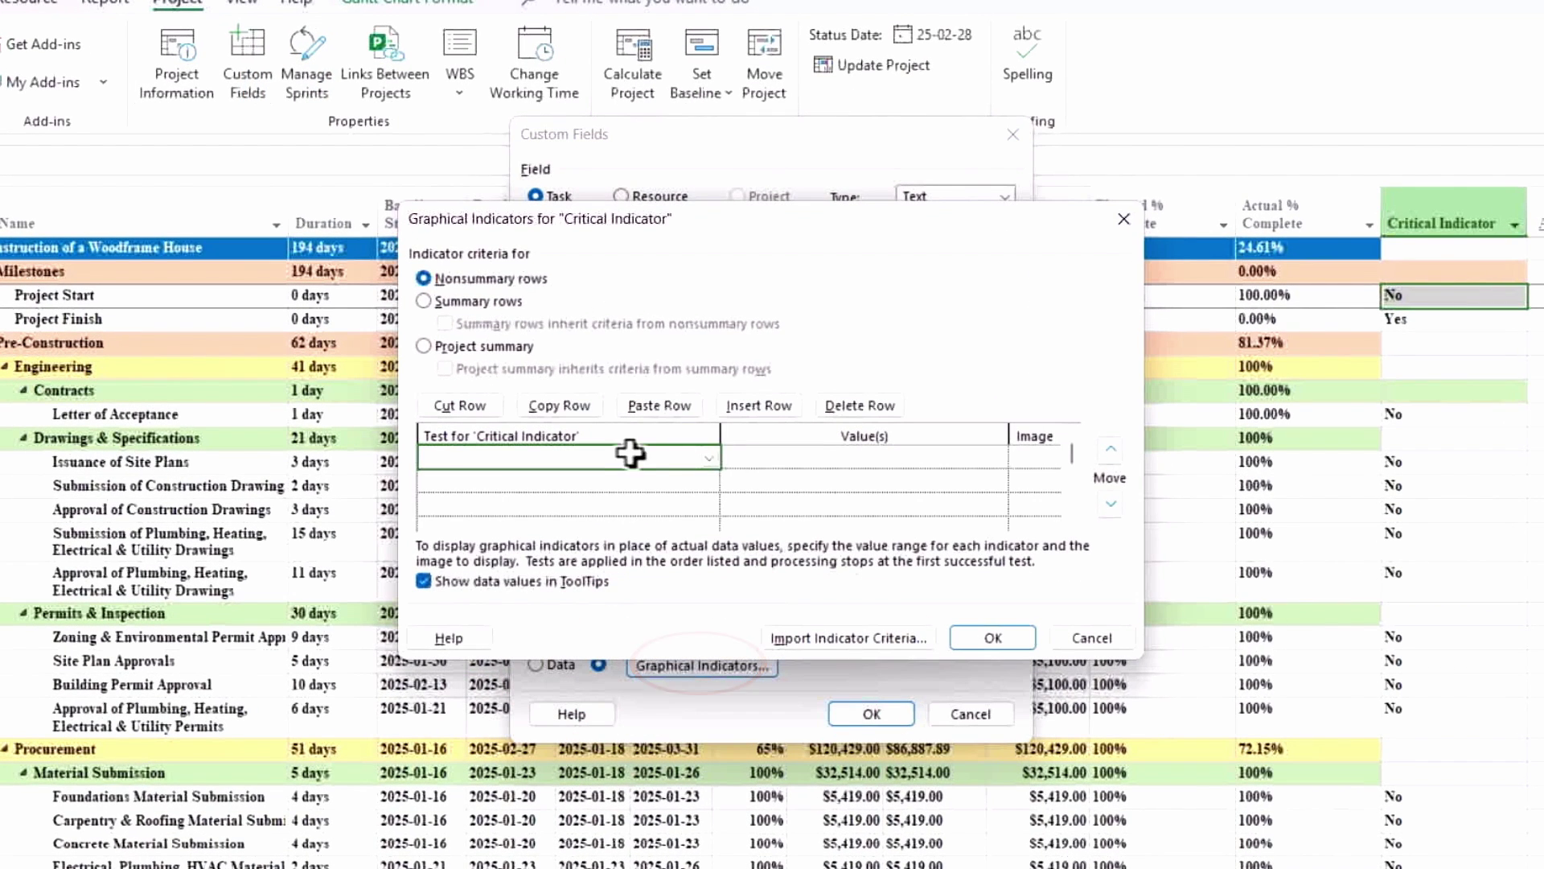
left_click(706, 456)
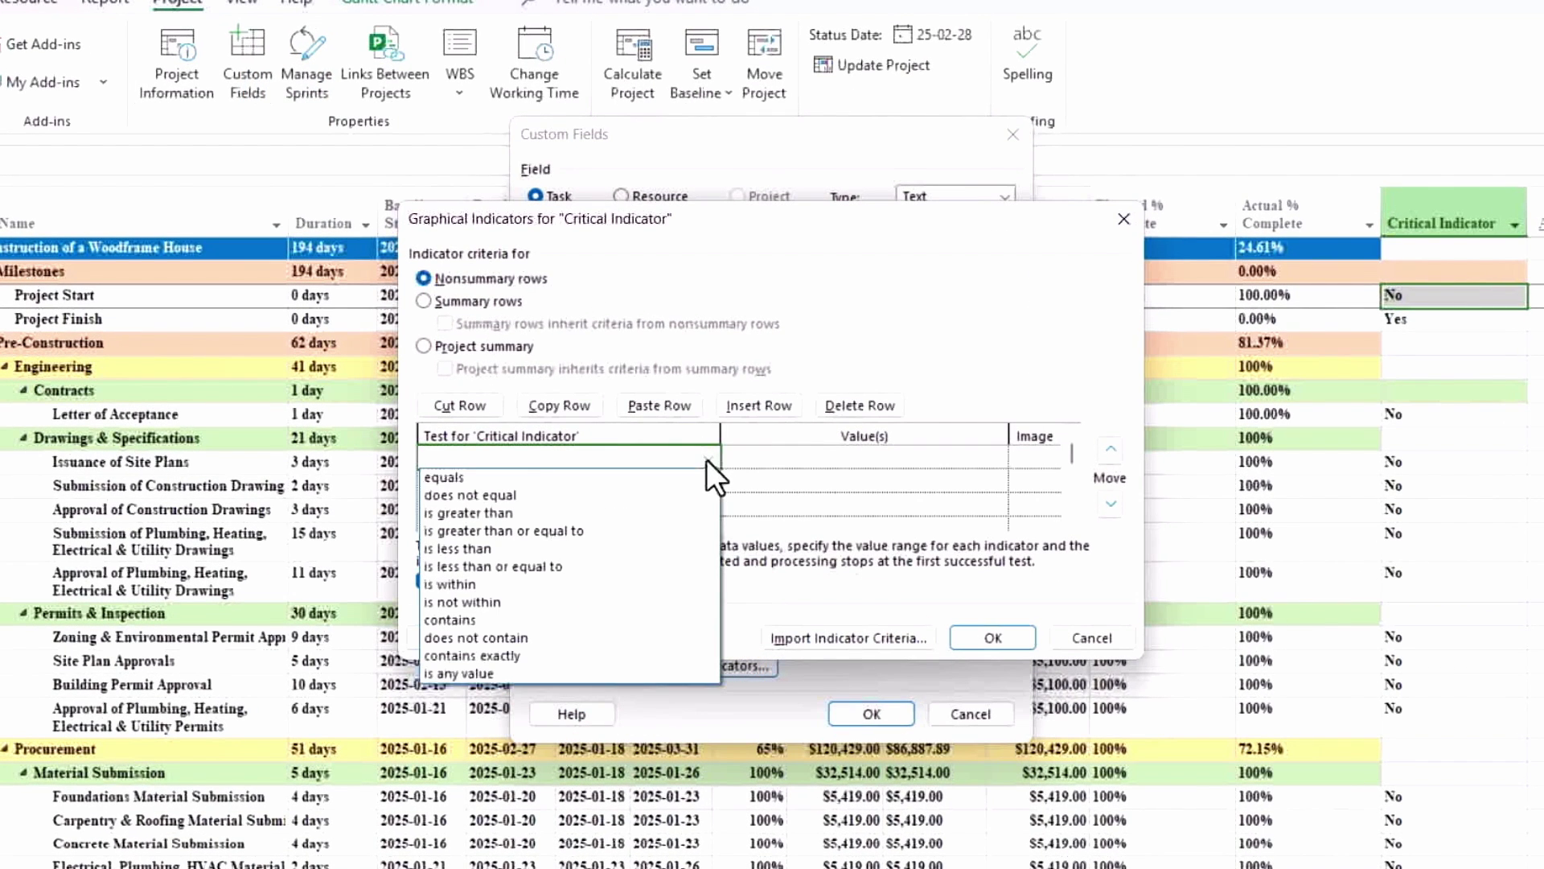
left_click(700, 476)
left_click(841, 458)
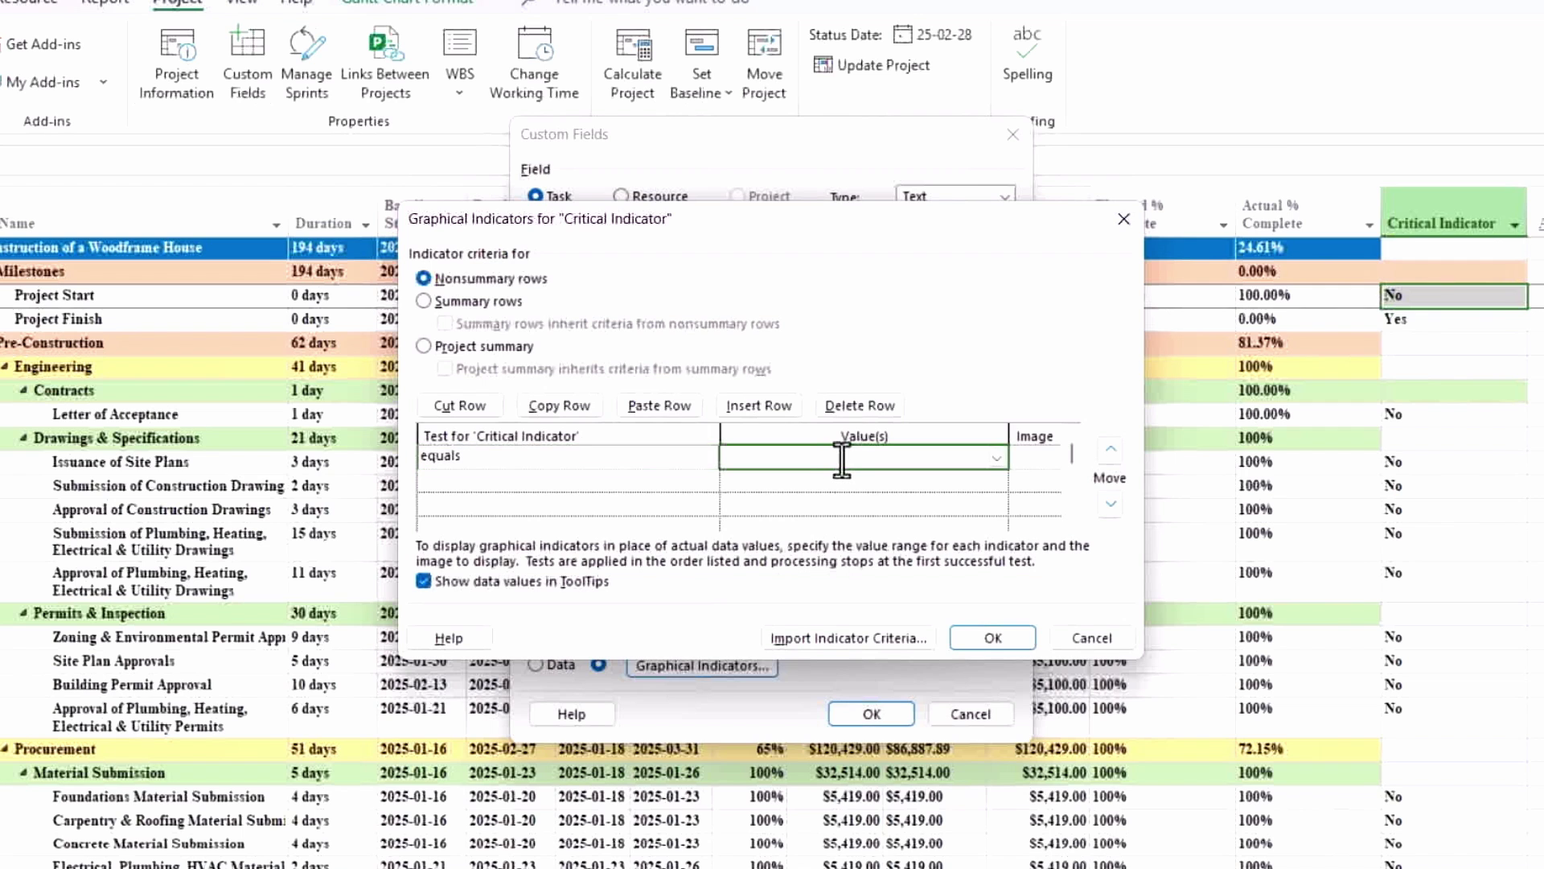
type("Yes")
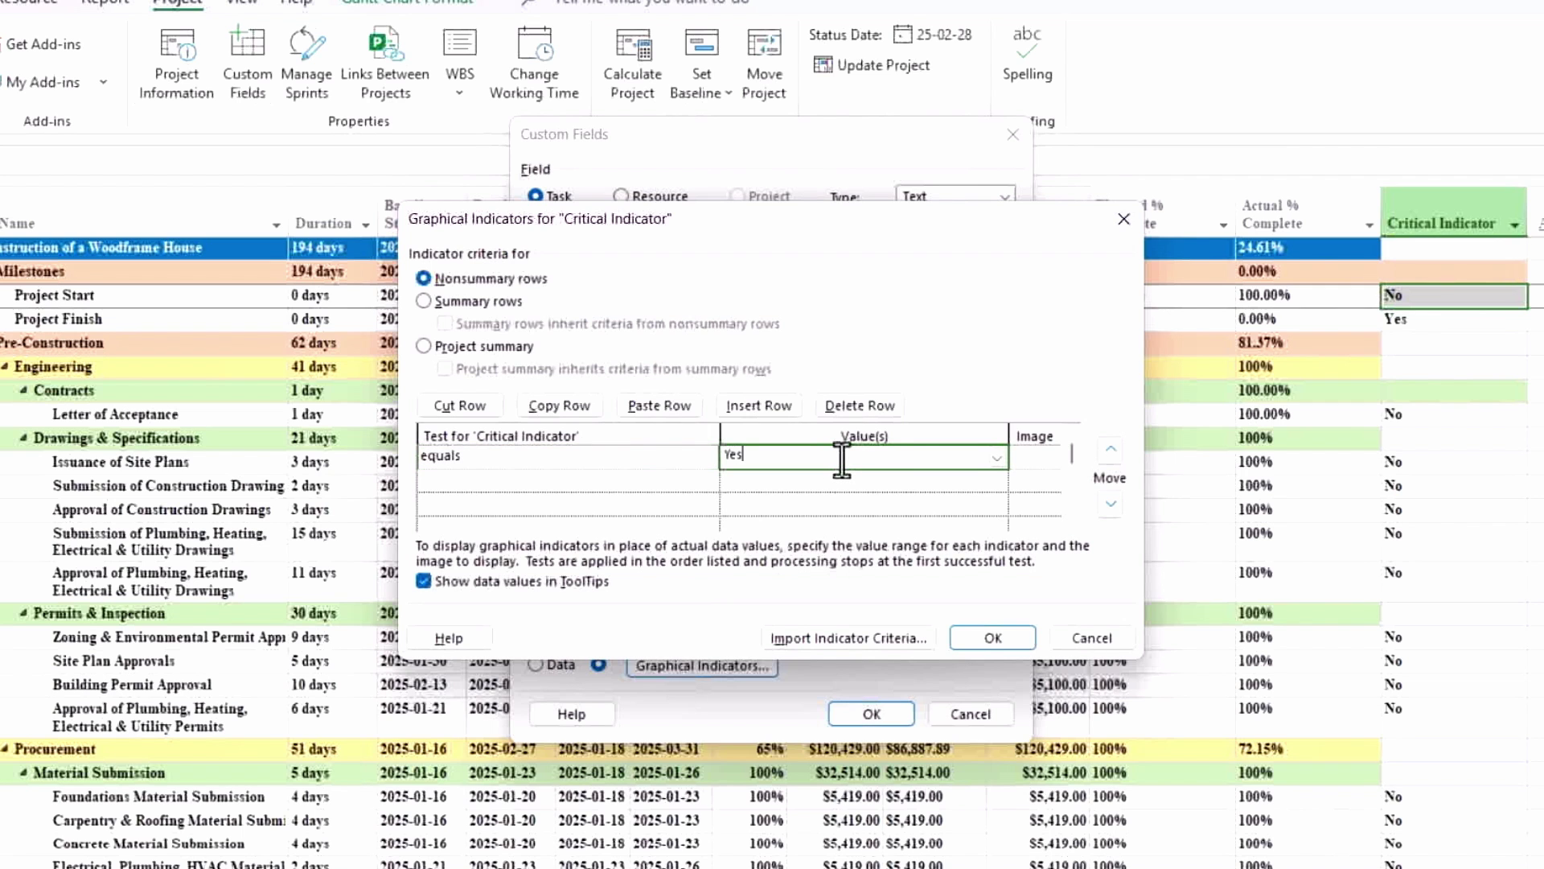
left_click(1026, 457)
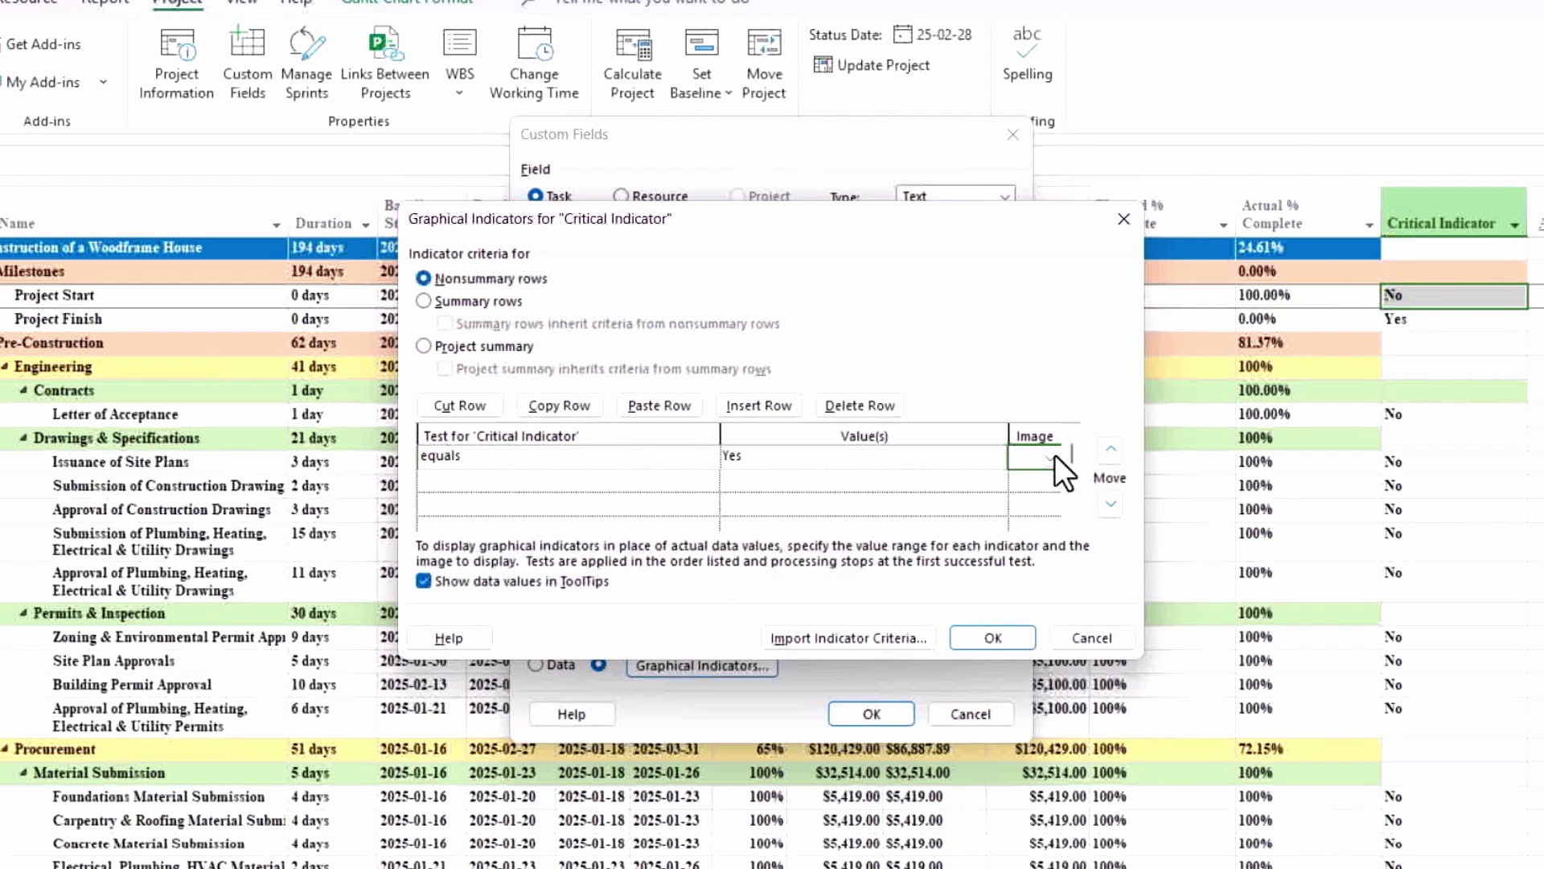
left_click(1051, 457)
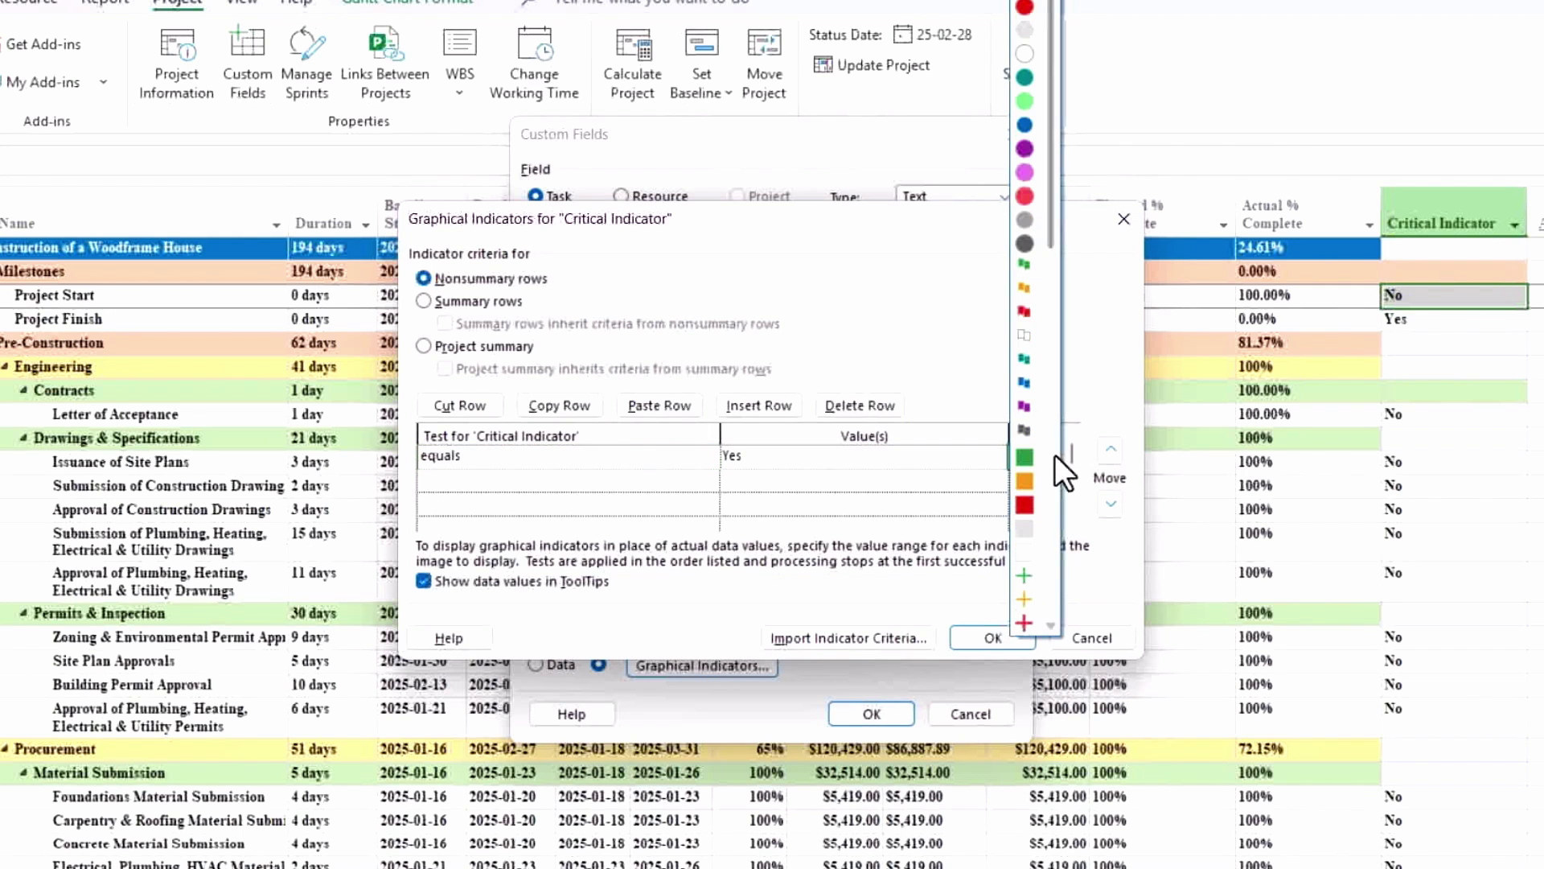
left_click(1025, 8)
left_click(611, 483)
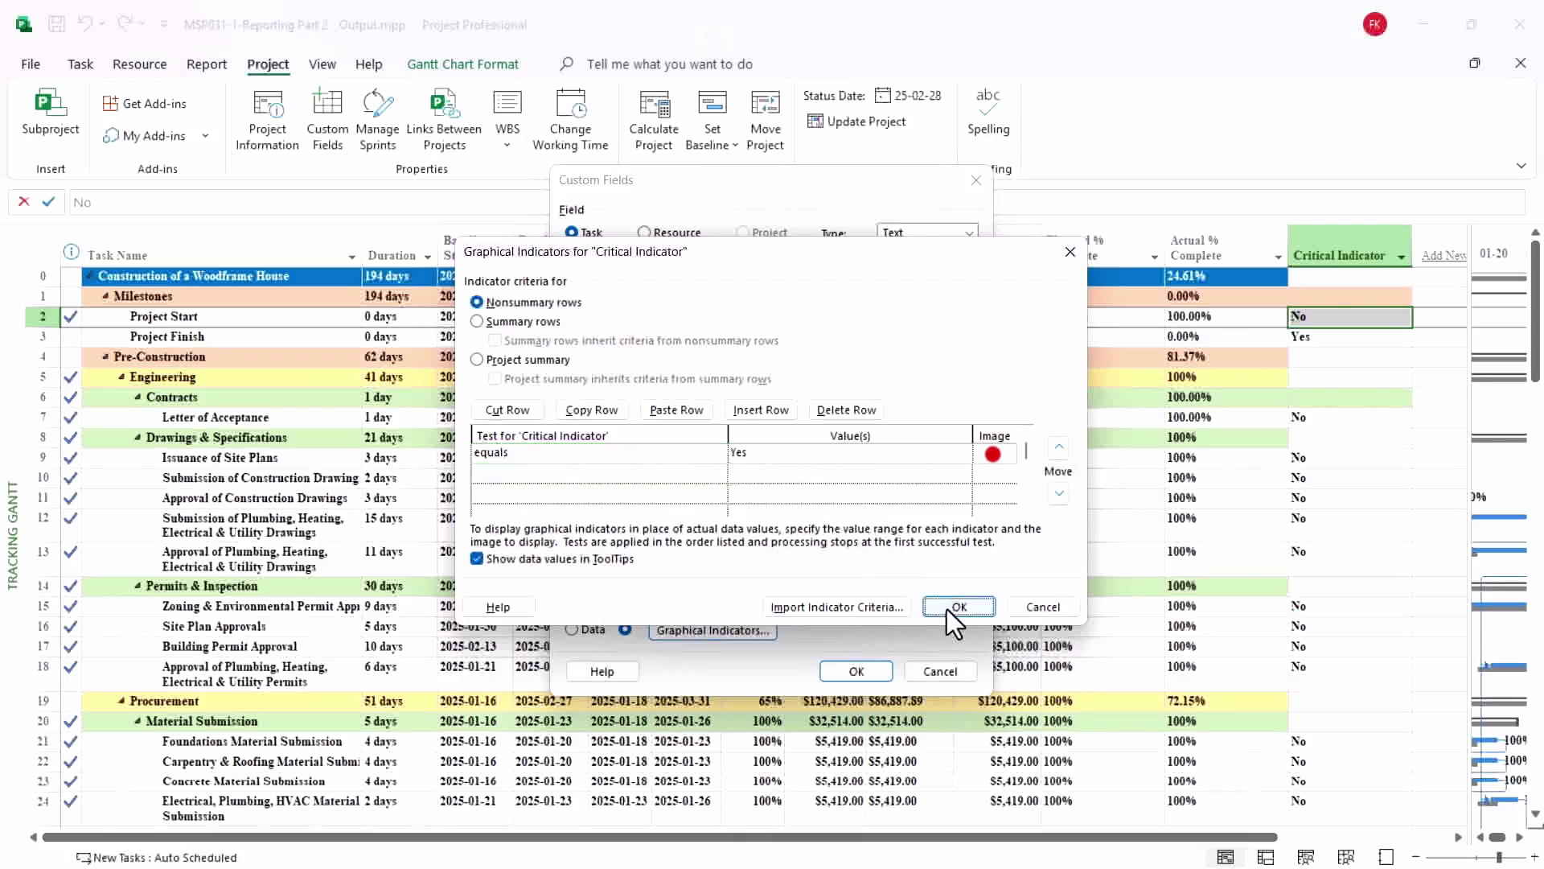
left_click(948, 608)
Step: Apply the custom field changes, check the red indicators down the task list, then go to Report
left_click(857, 671)
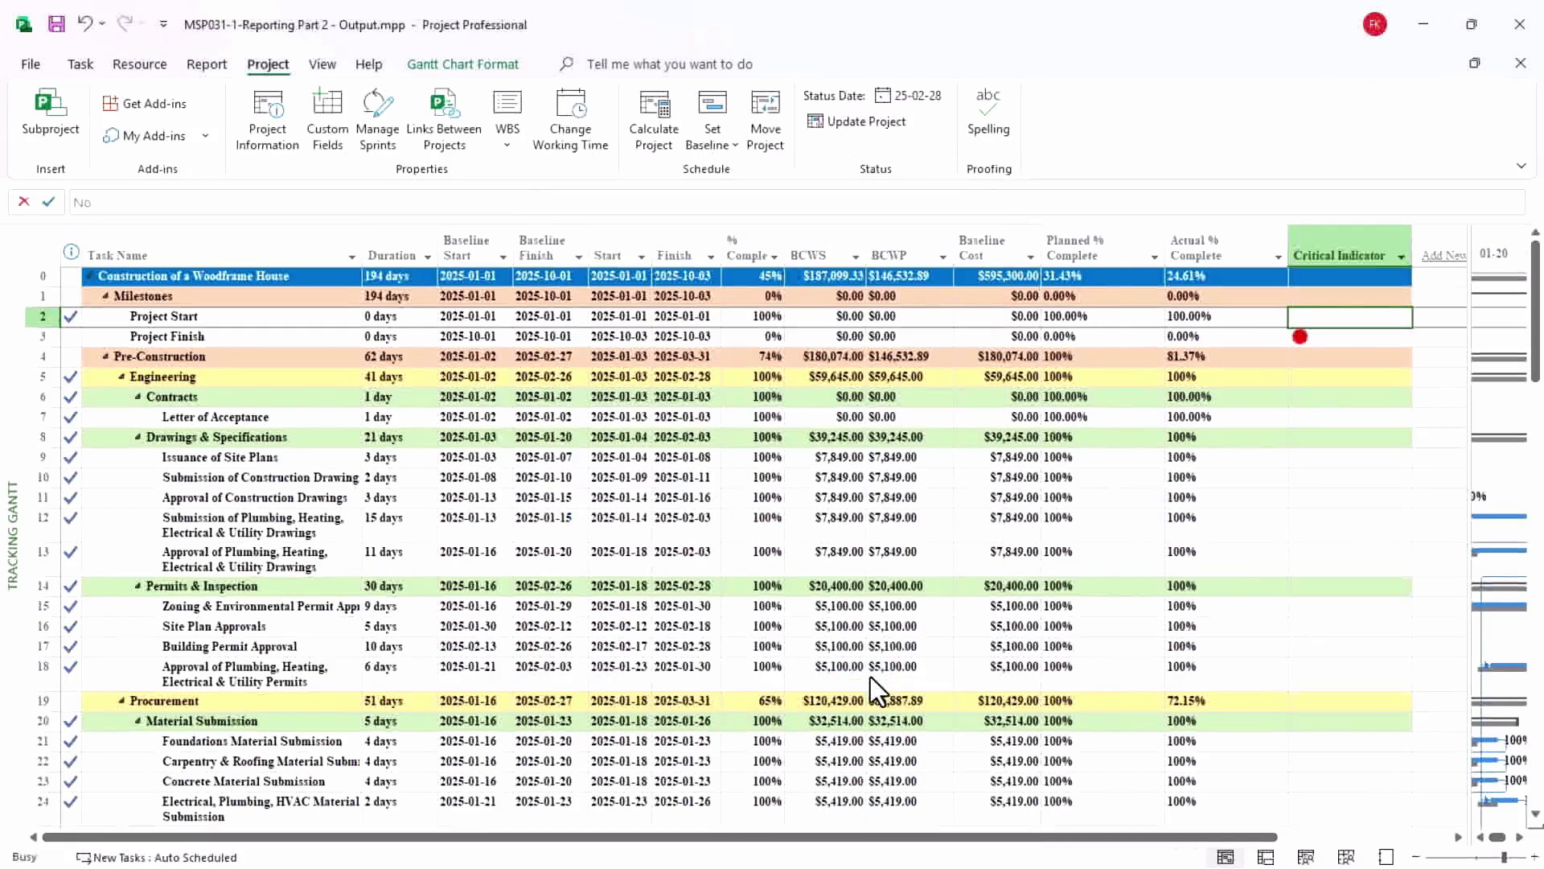
scroll(1279, 555, "down", 8)
scroll(1285, 569, "down", 8)
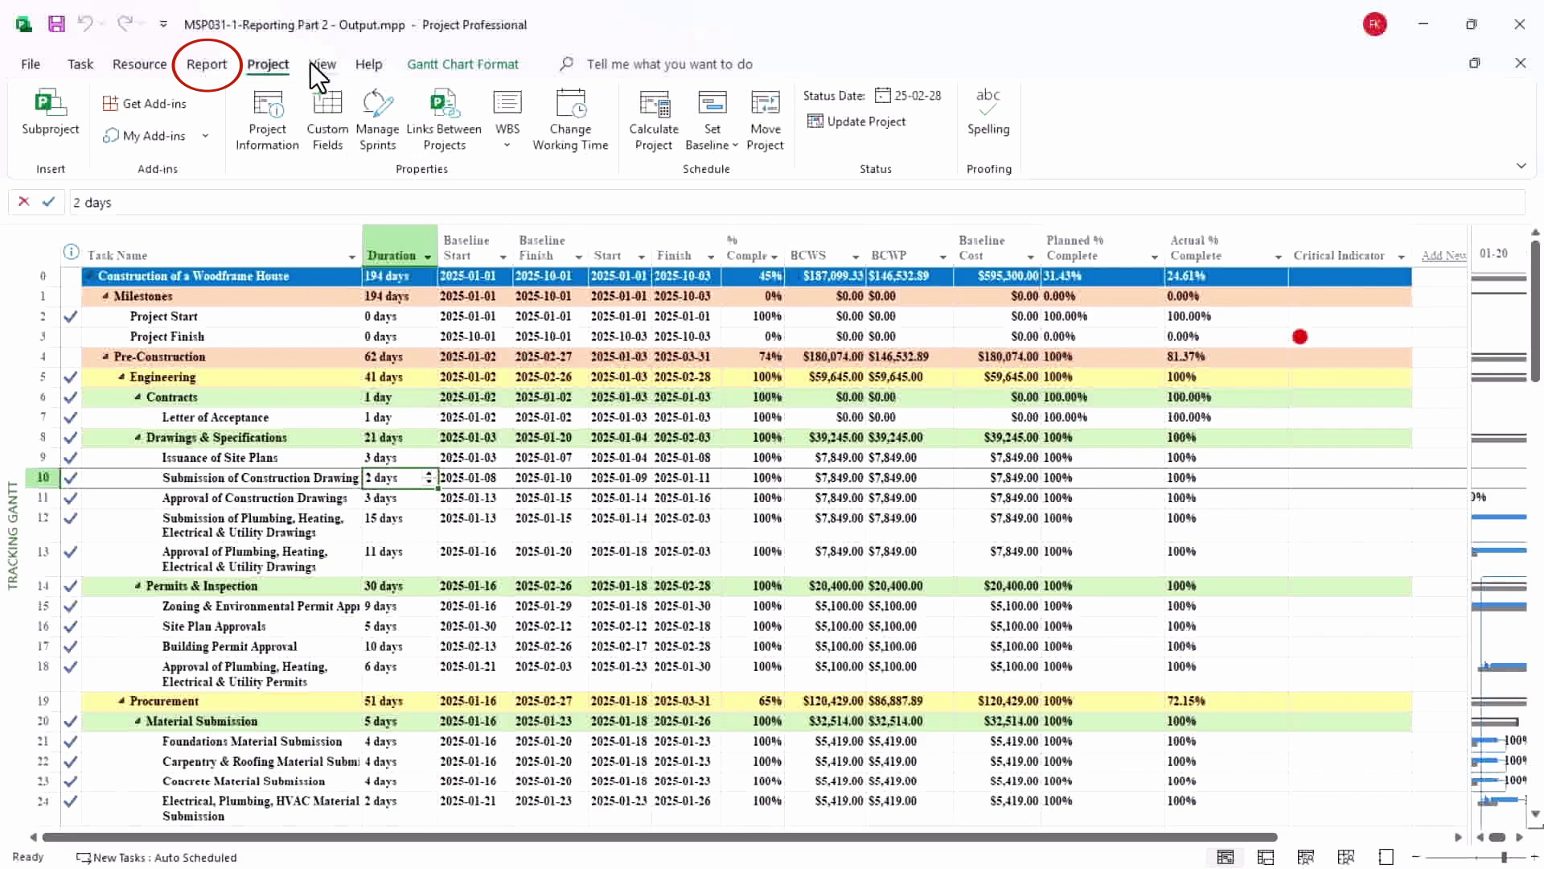
left_click(208, 66)
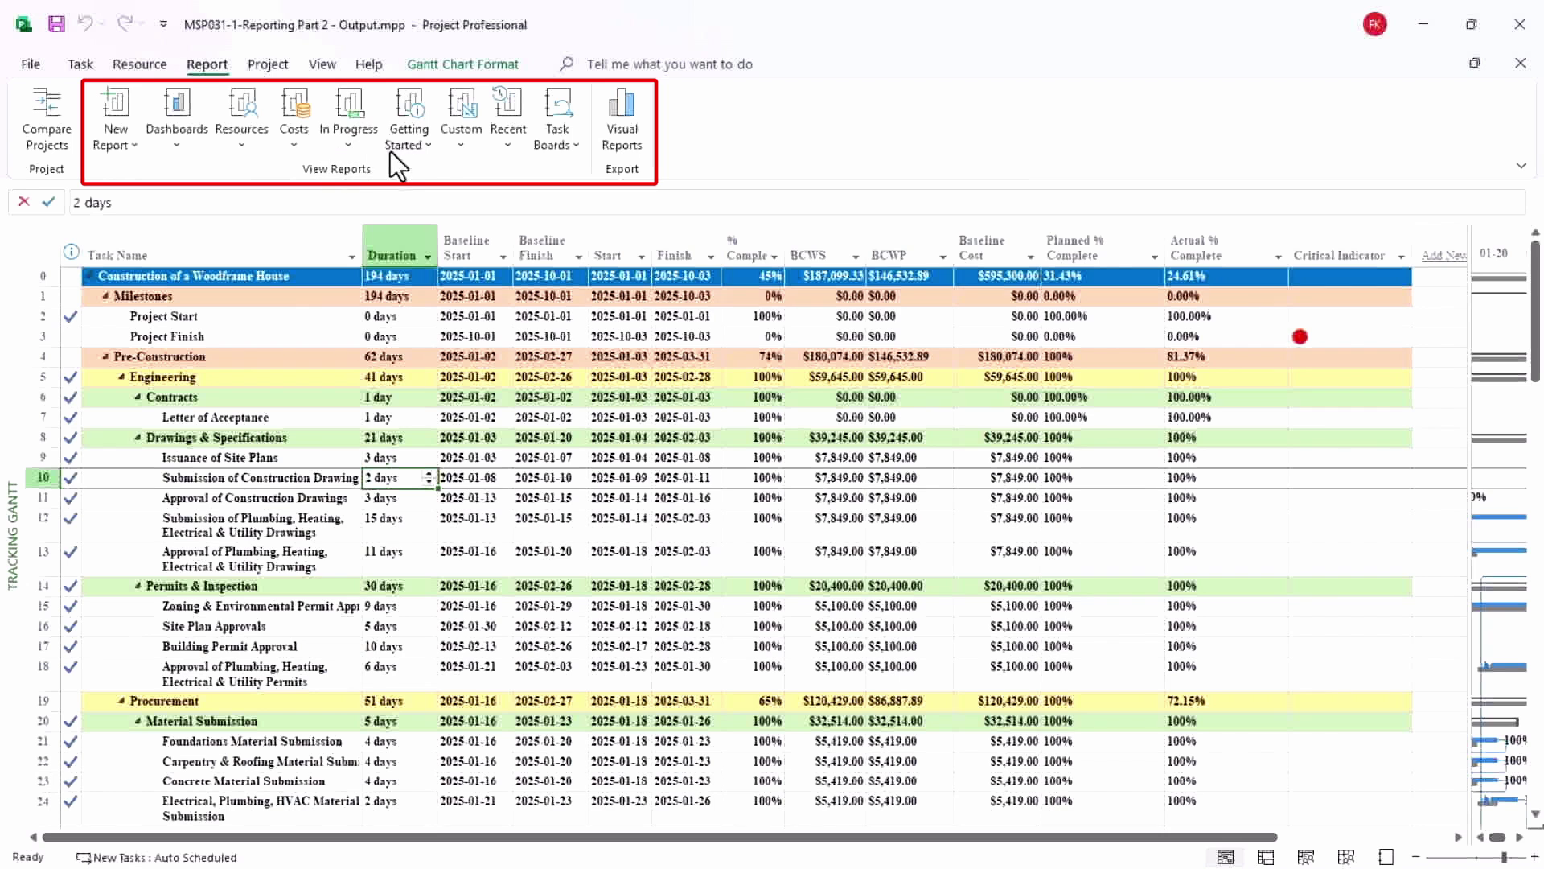
Step: Generate the Cash Flow Report visual report in Excel with the usage level kept at Weeks
left_click(625, 124)
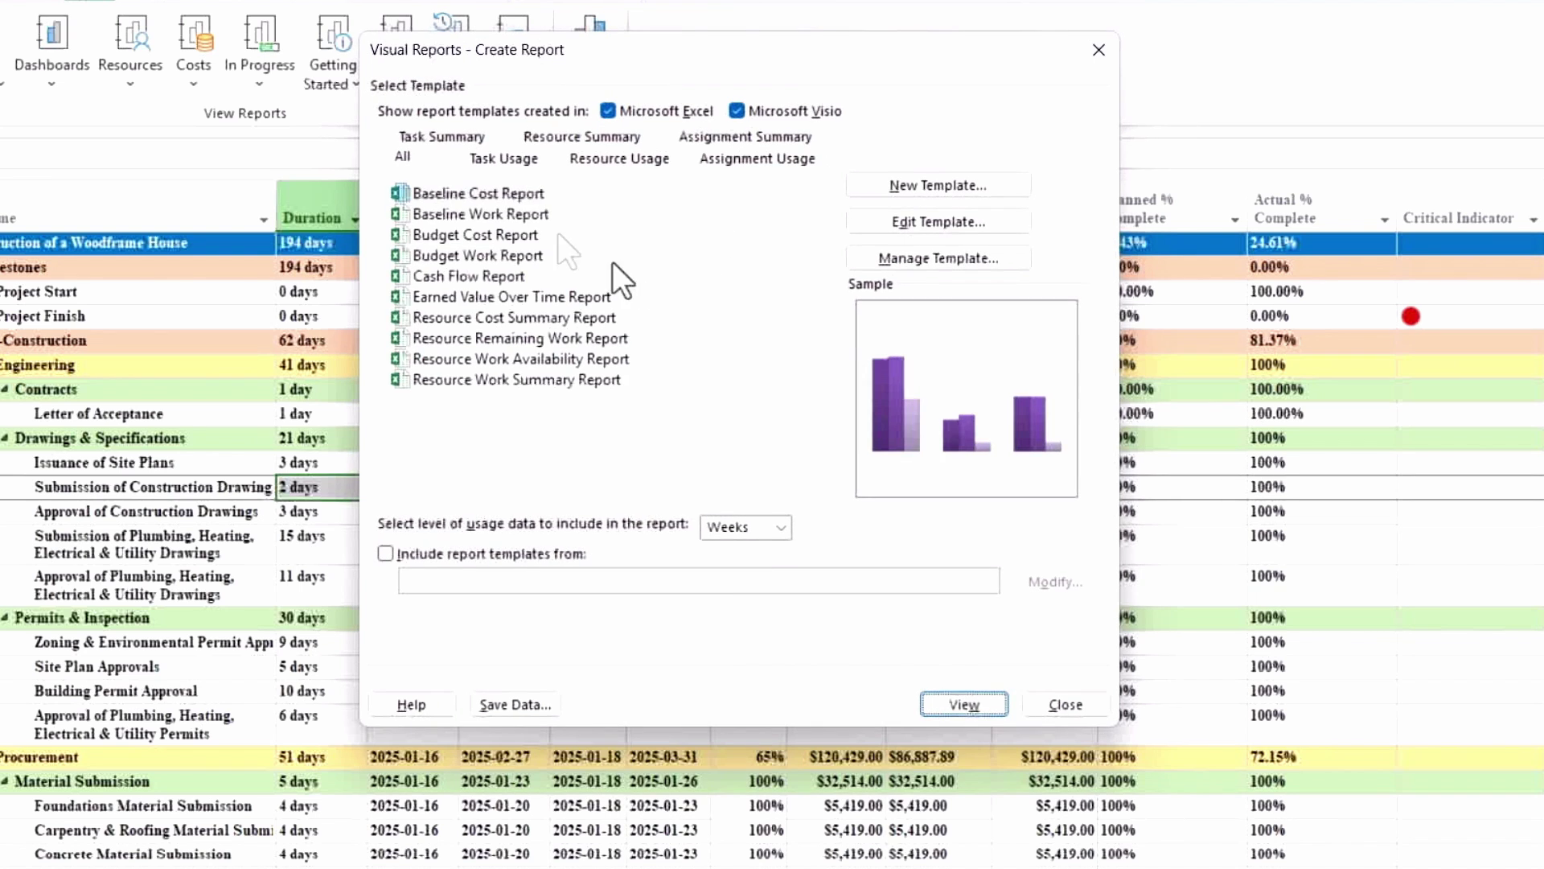
left_click(513, 214)
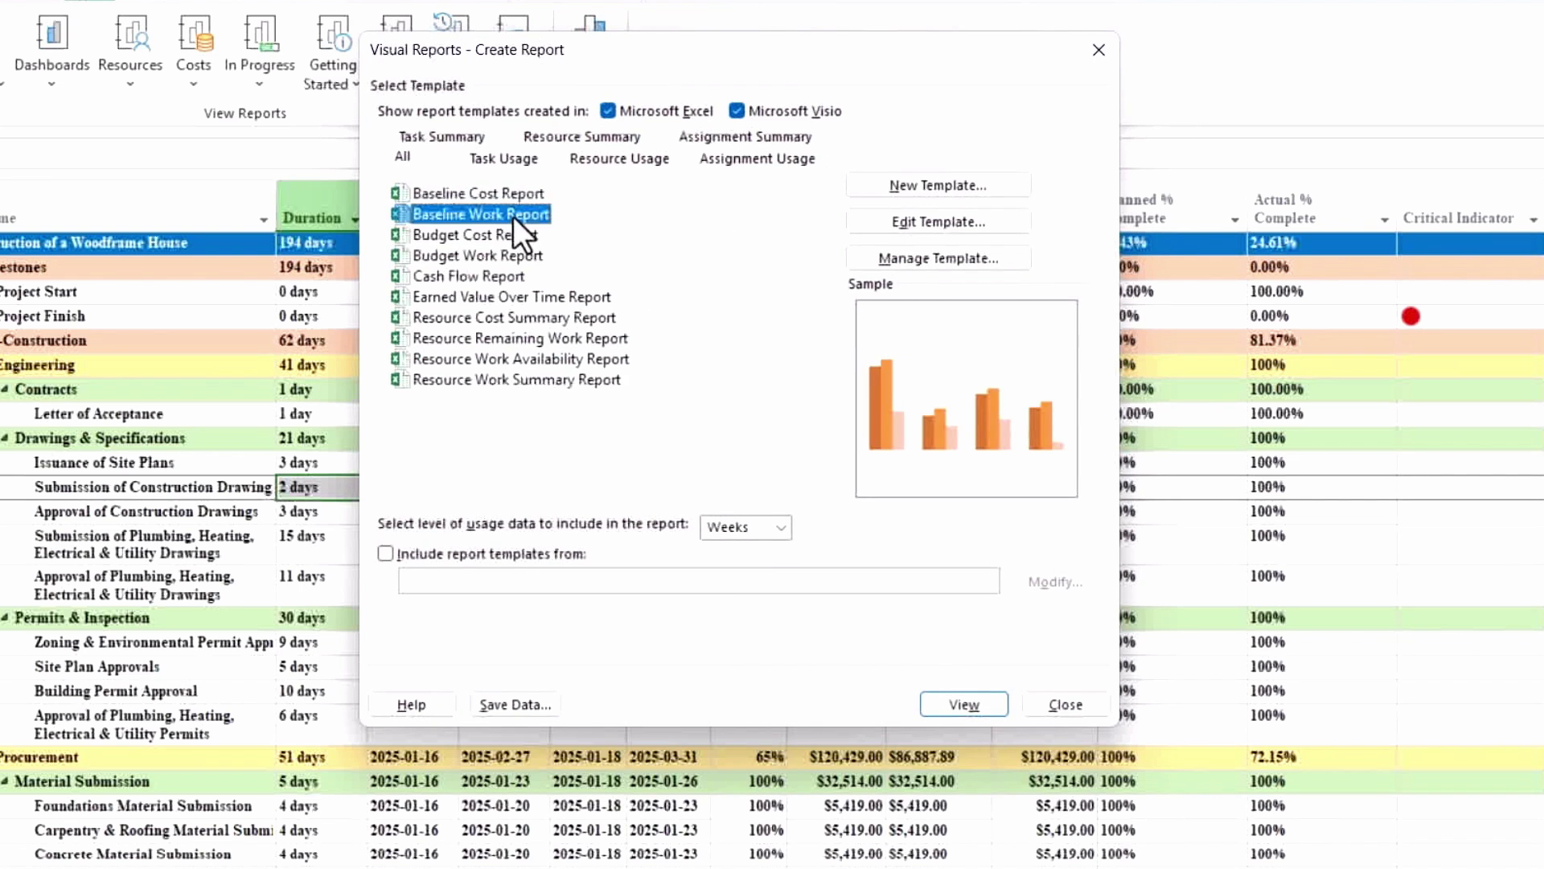
left_click(523, 274)
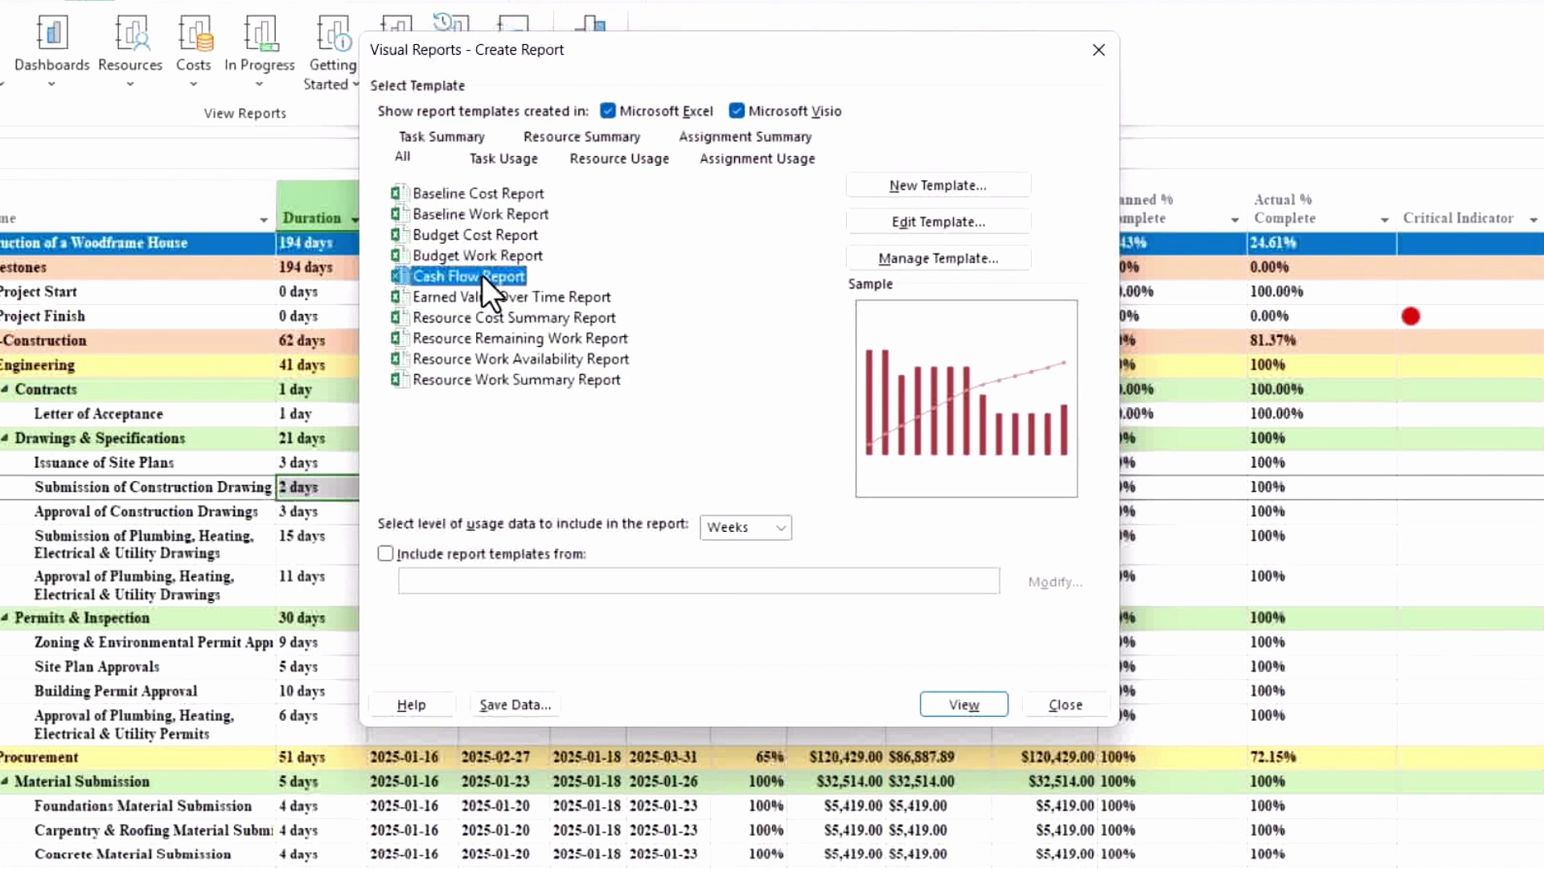
left_click(753, 529)
left_click(766, 604)
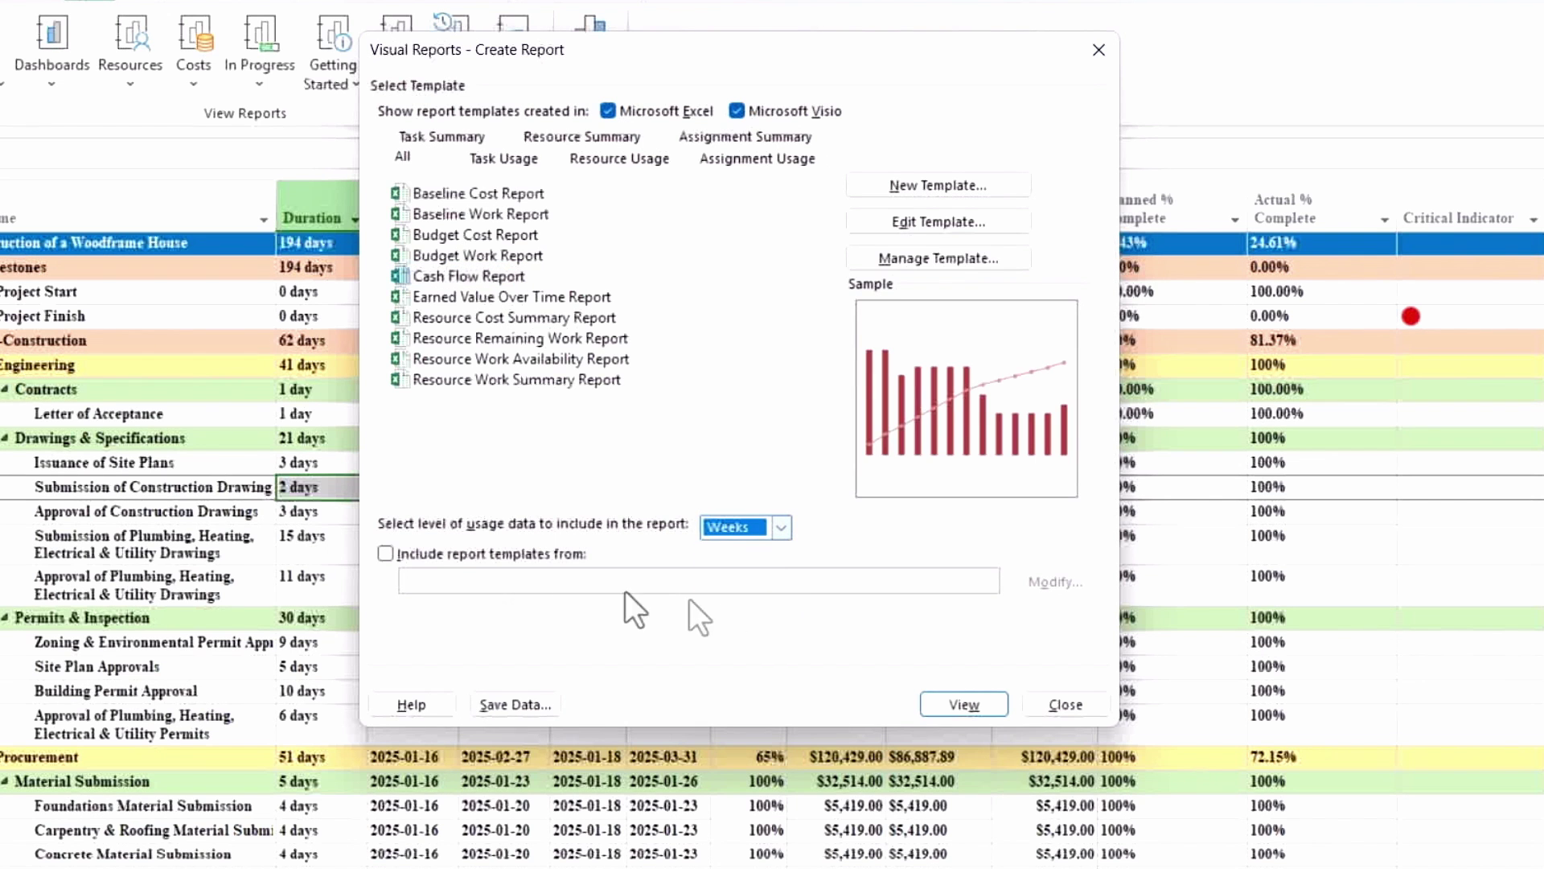
left_click(944, 709)
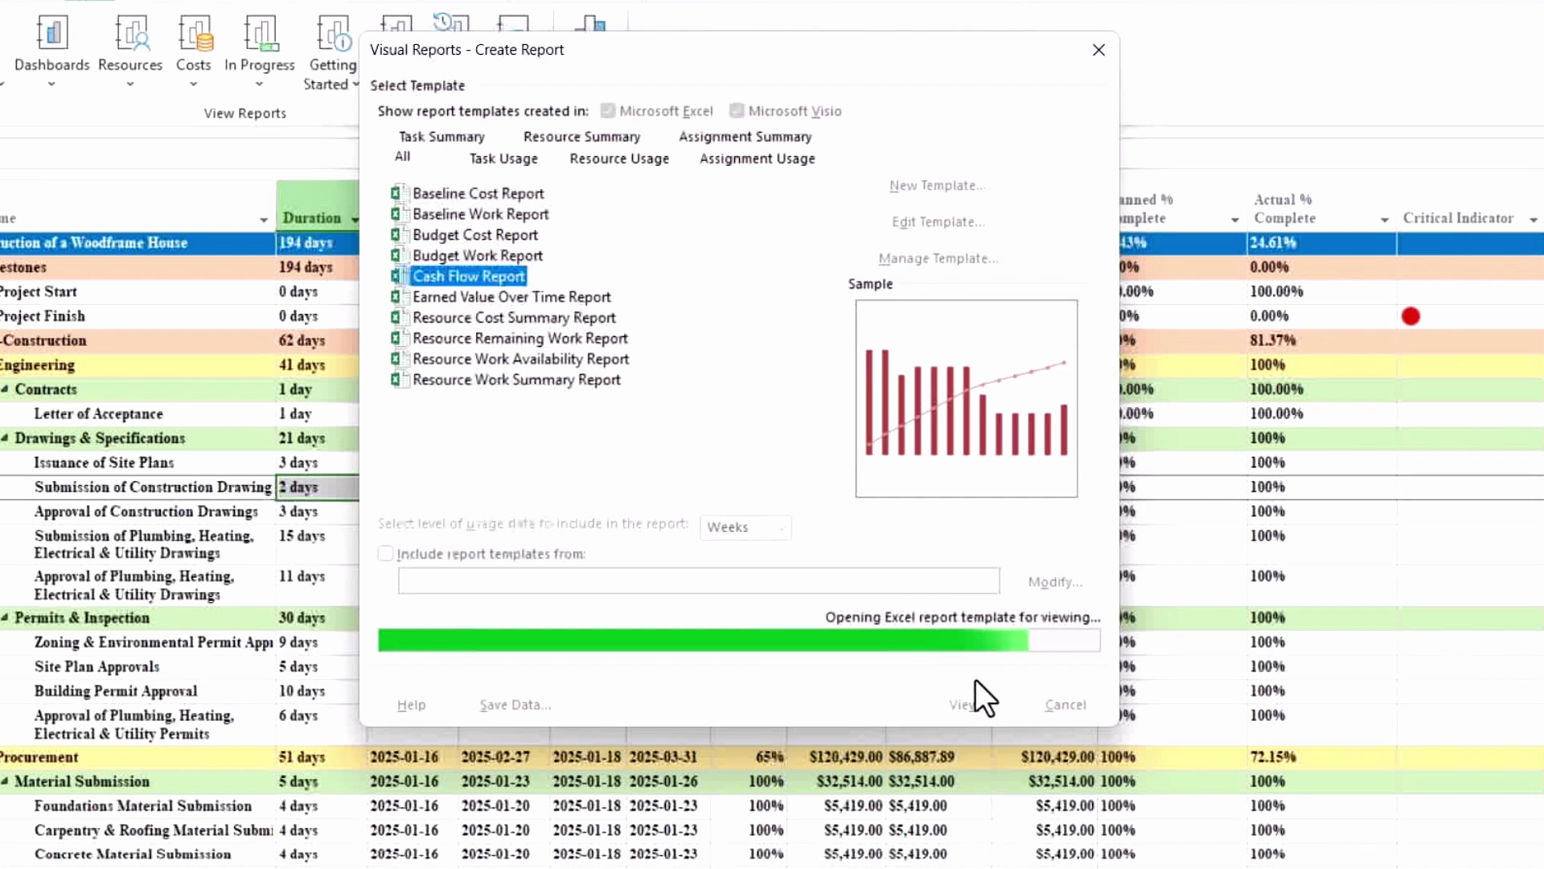
Step: Expand Q4 2024 and Q1 2025 into weeks in the Task Usage pivot, then view Chart1
scroll(742, 548, "down", 2)
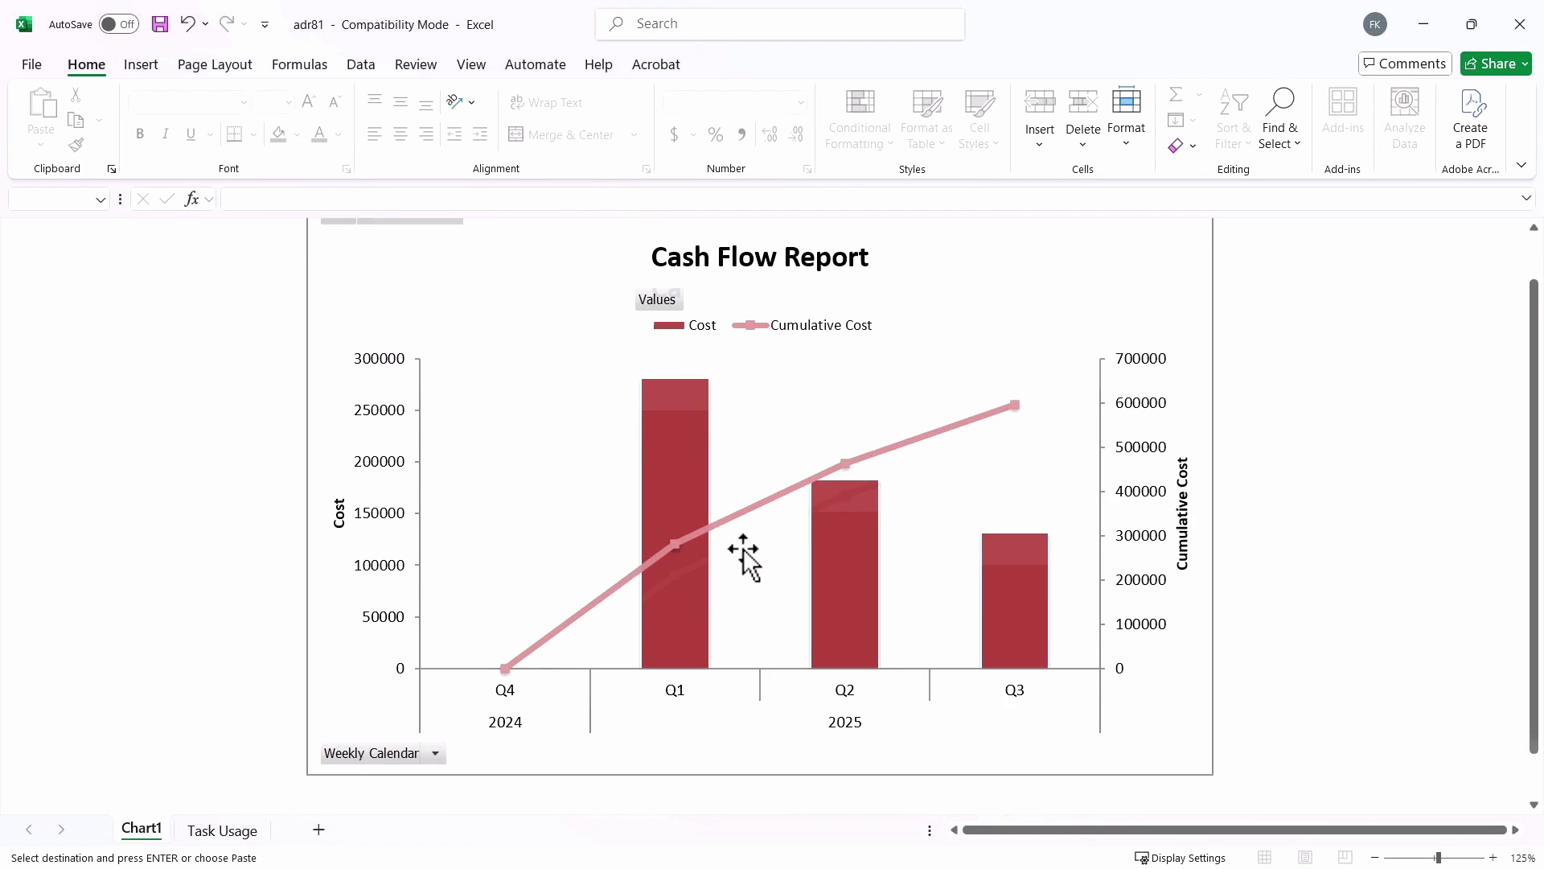
scroll(746, 571, "up", 1)
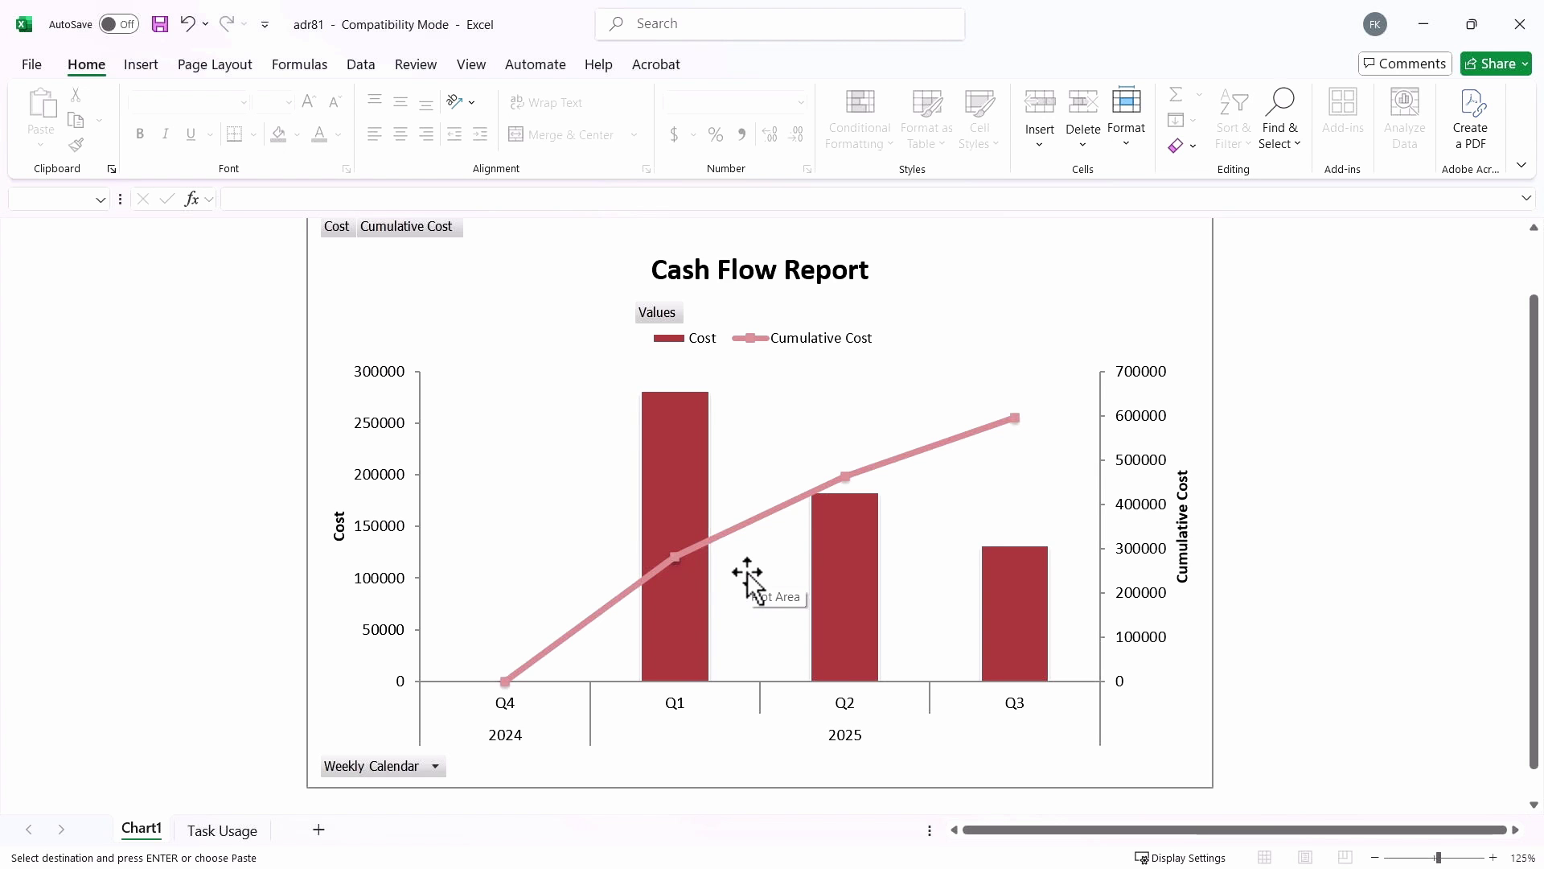
scroll(746, 576, "down", 1)
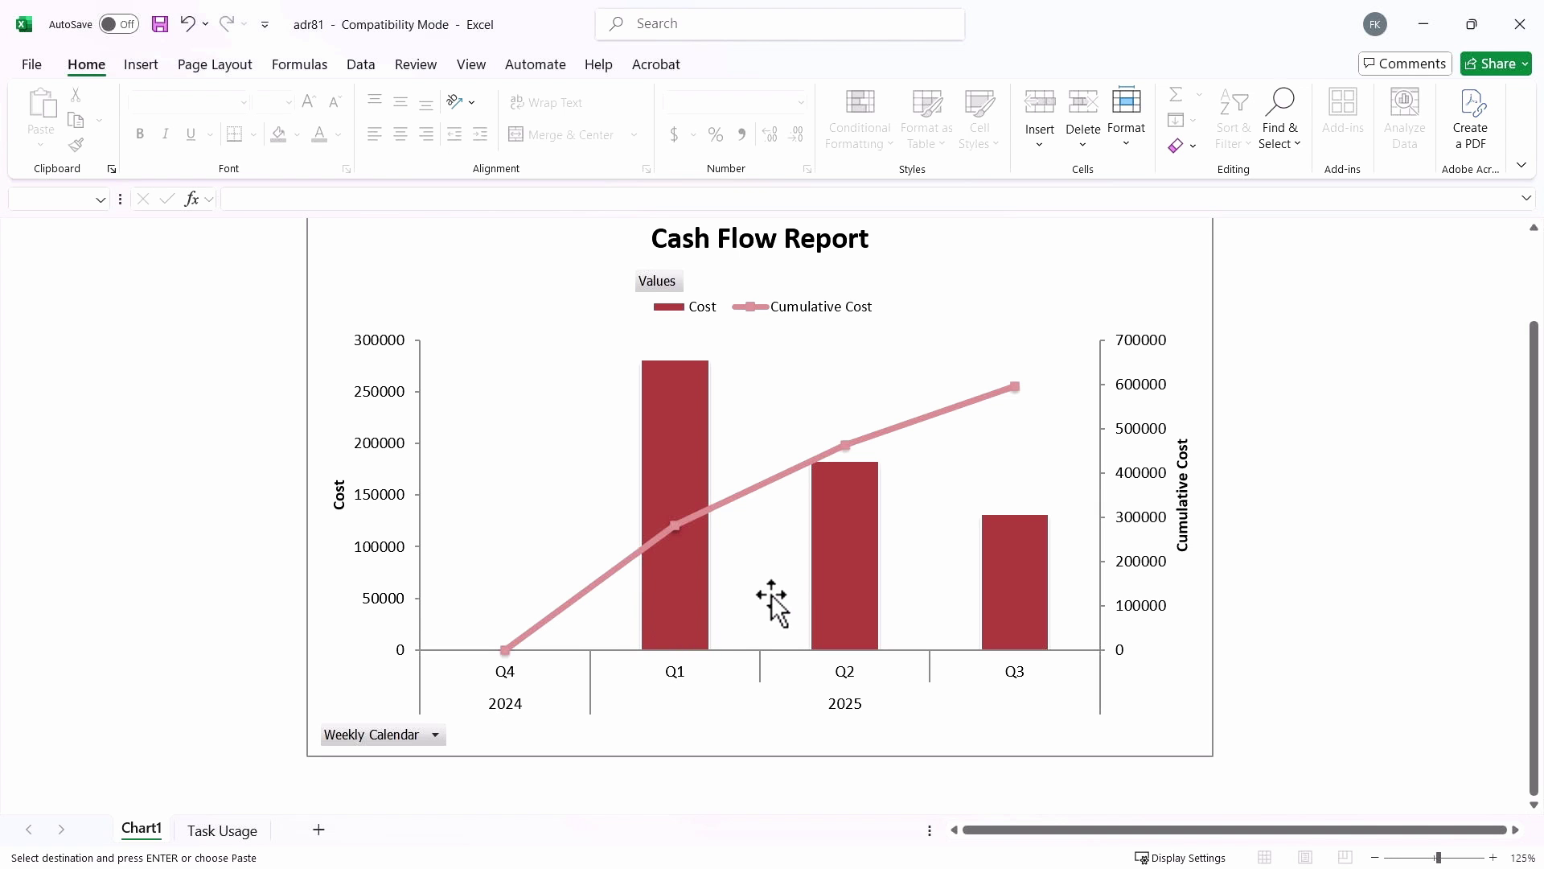
left_click(222, 829)
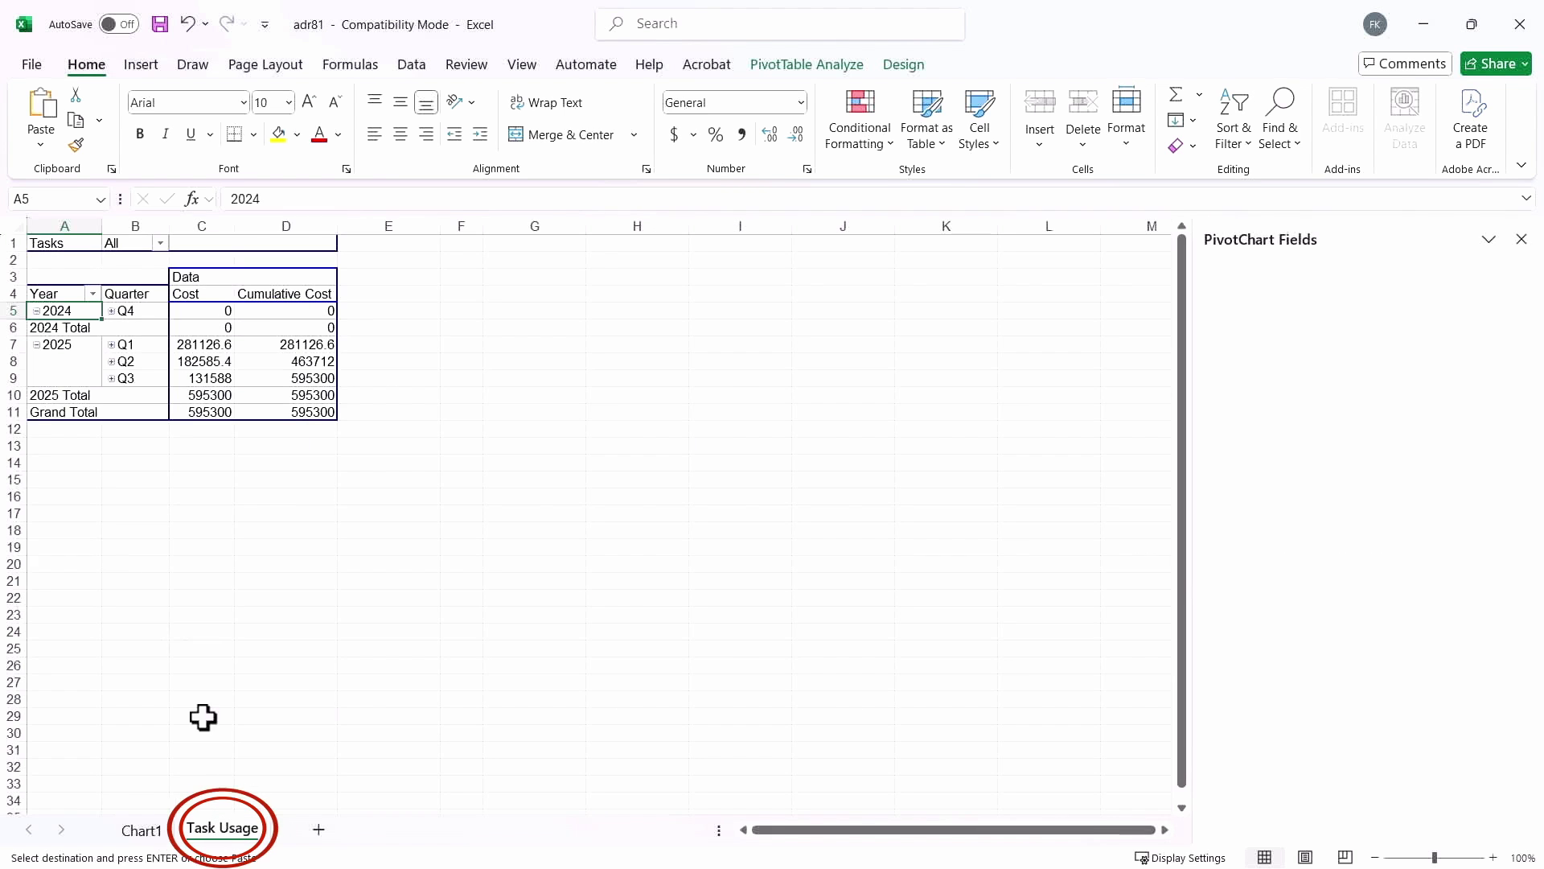
left_click(112, 311)
left_click(112, 363)
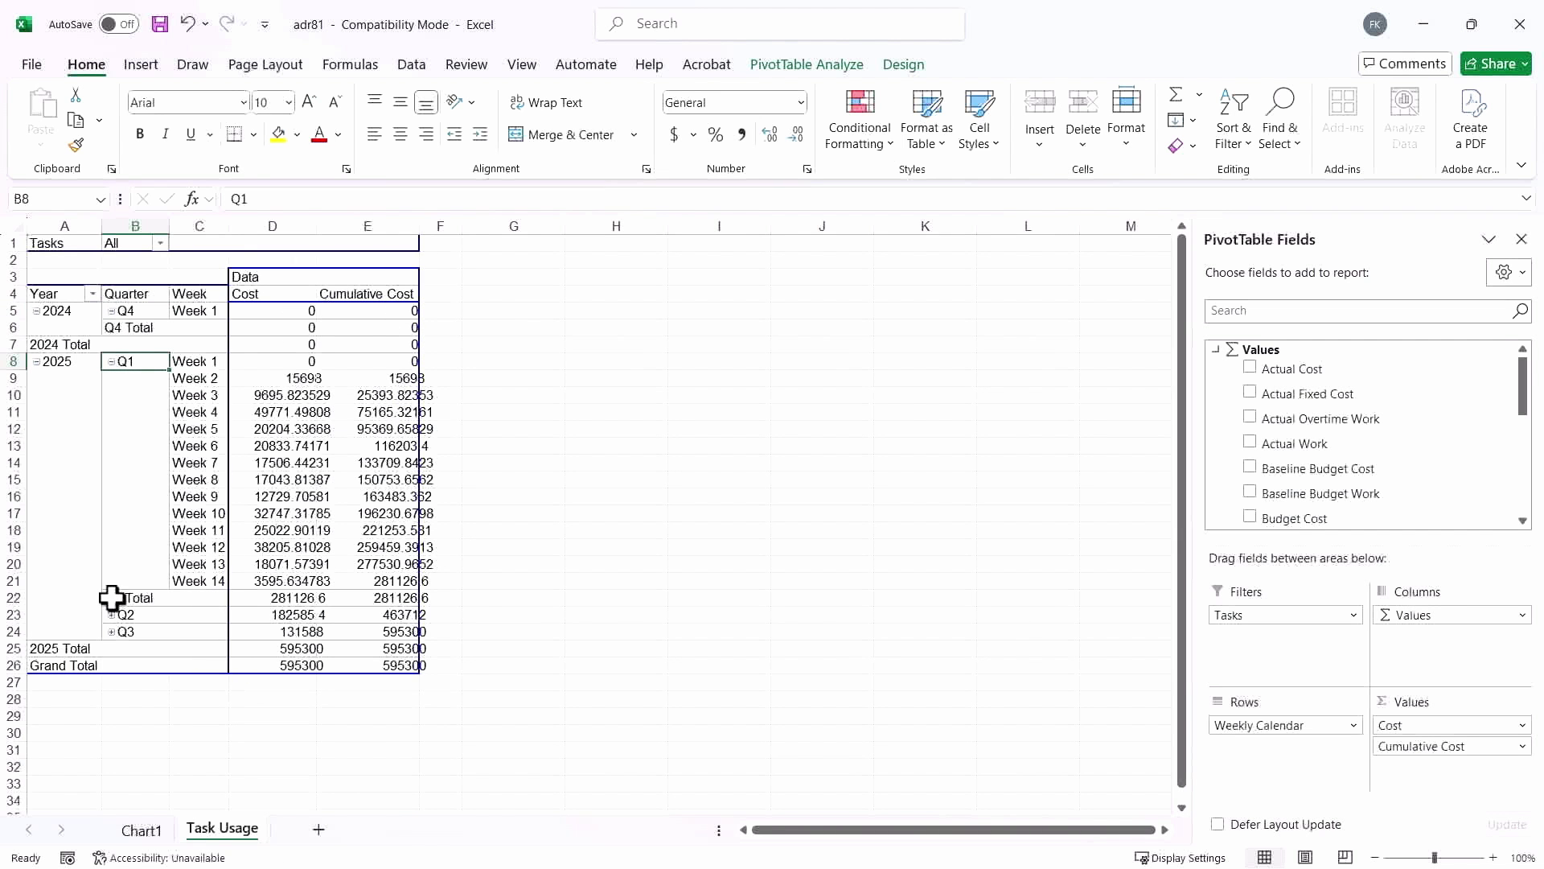
left_click(142, 830)
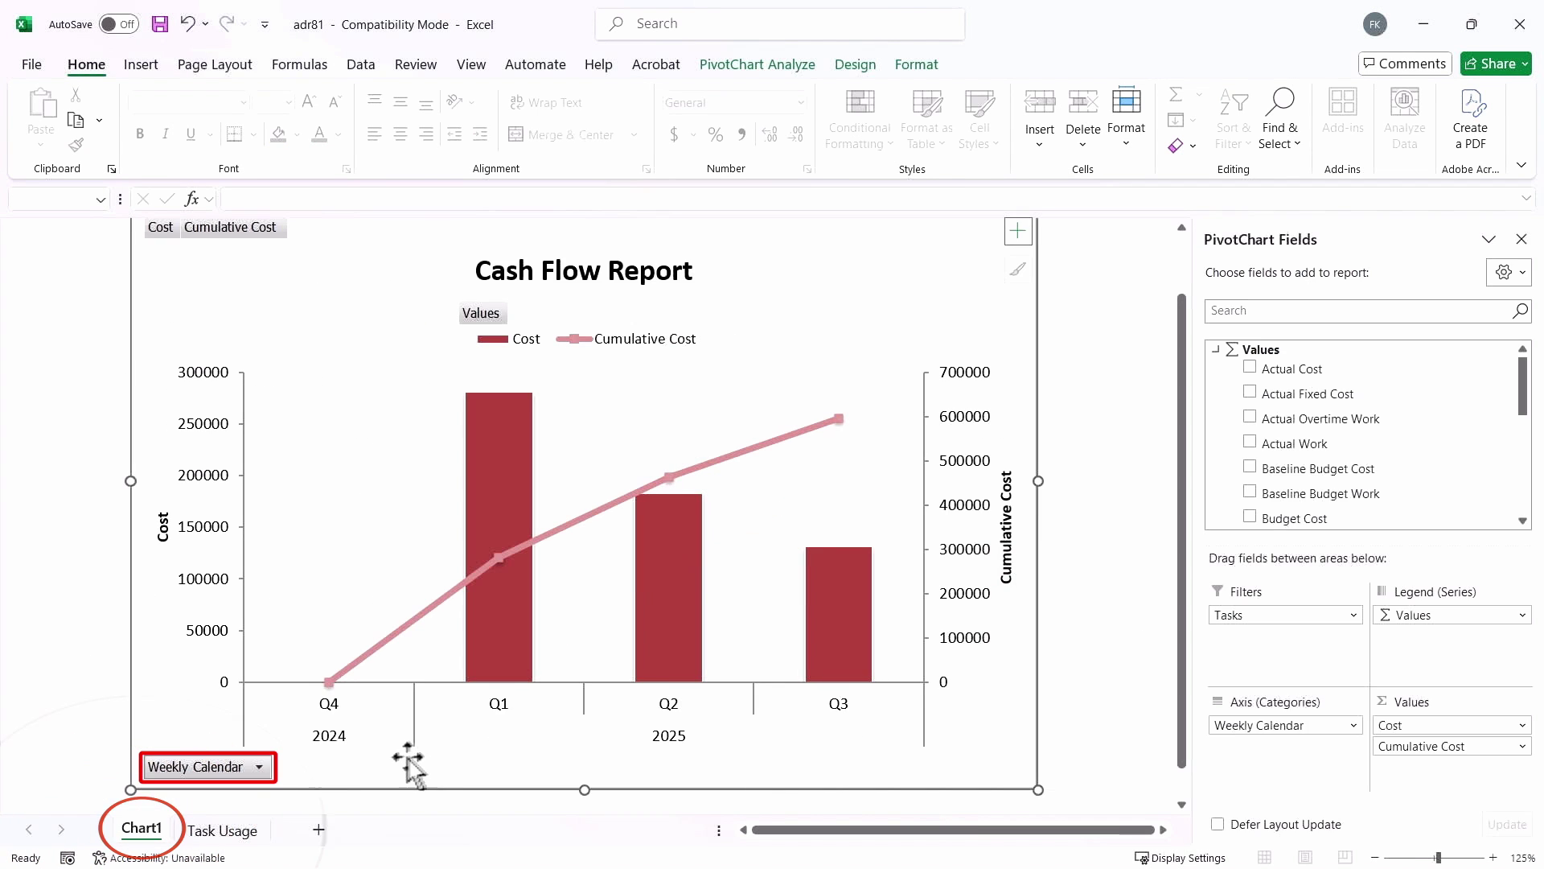
Step: In the chart's Weekly Calendar filter, expand 2024, 2025 and 2025's Q1 to show its weeks
left_click(249, 768)
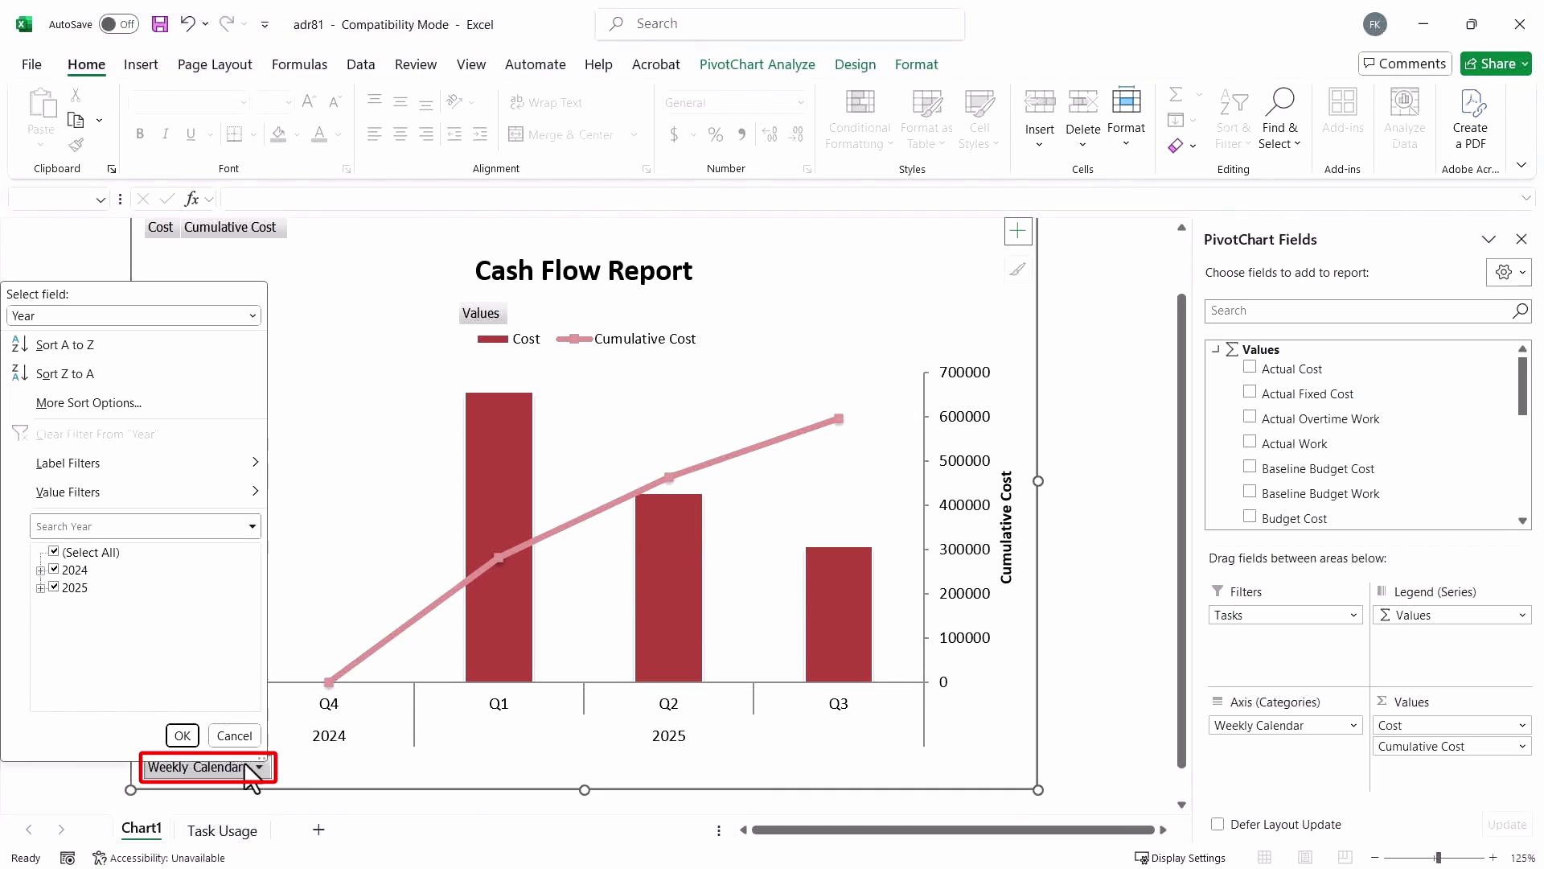
left_click(40, 569)
left_click(40, 604)
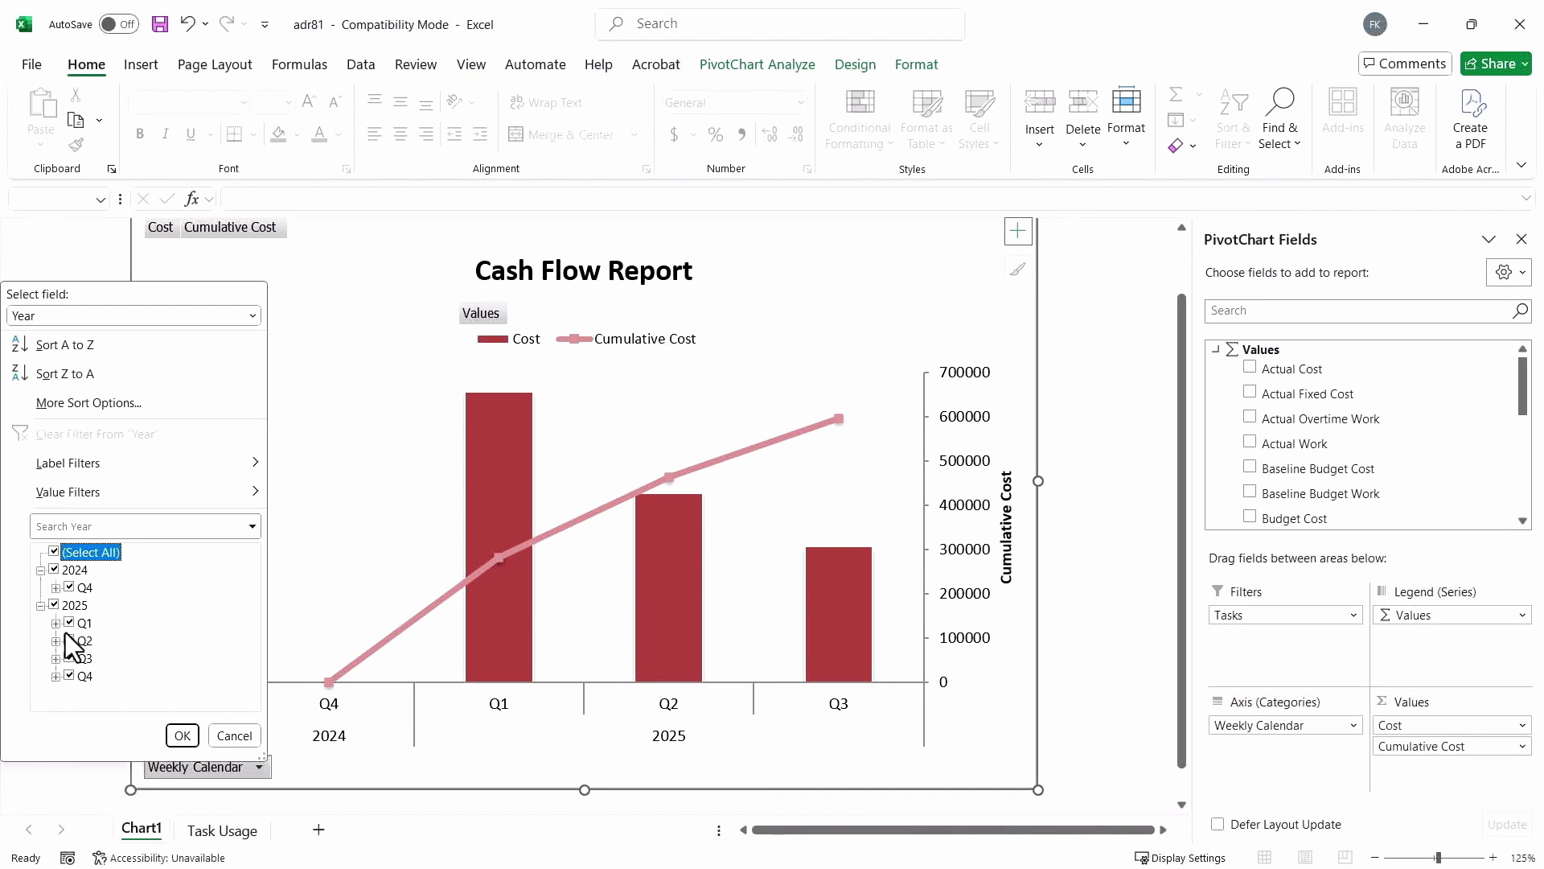
left_click(56, 623)
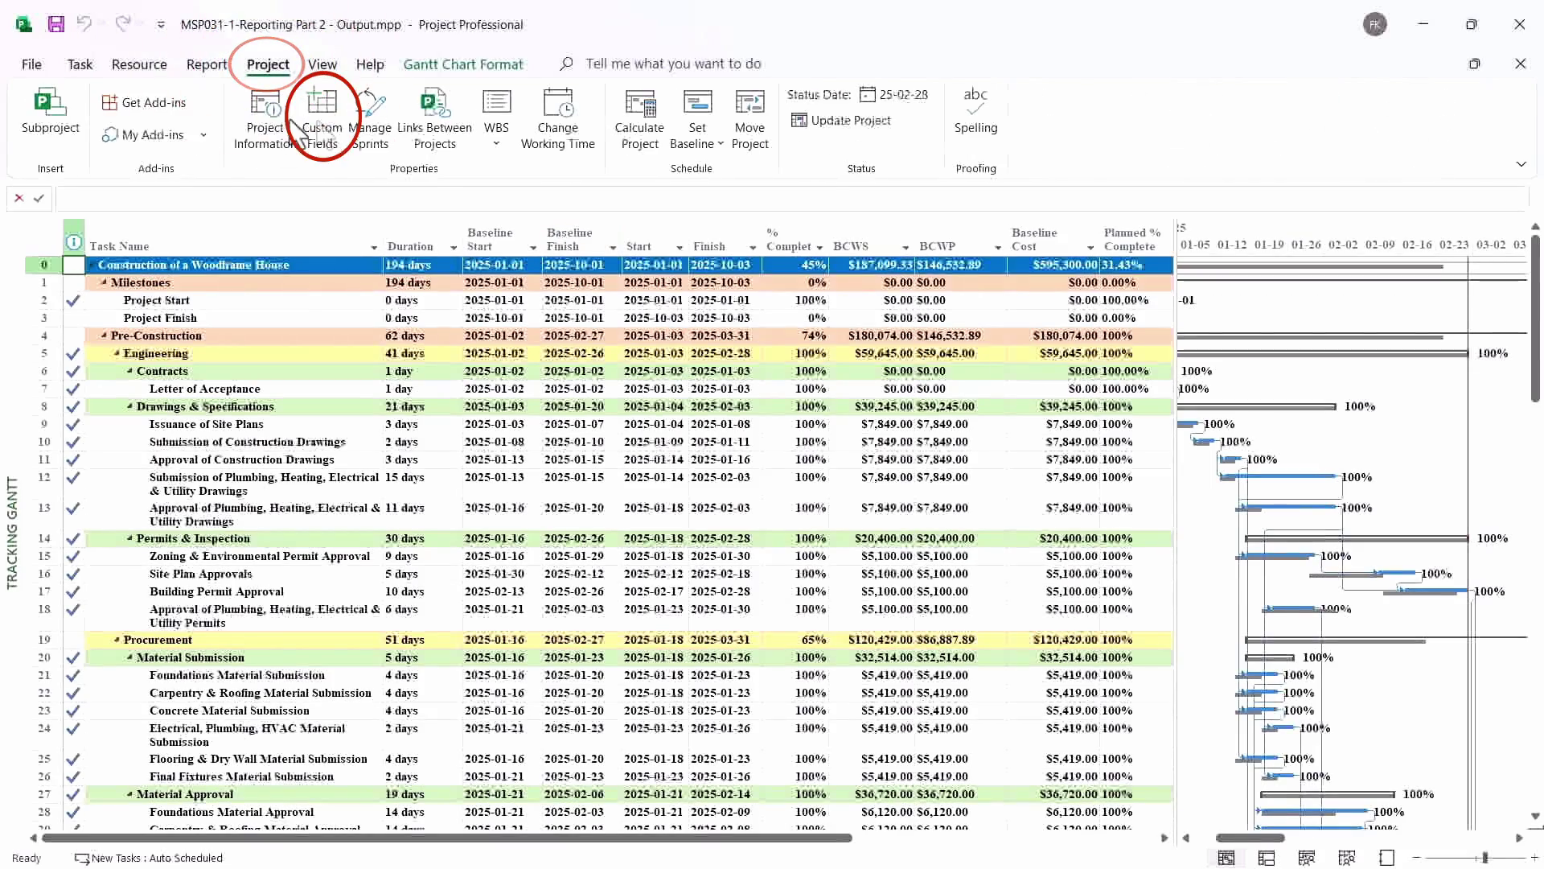
Step: Inspect the formula of the Actual % Complete (Text3) custom field, then go to File
left_click(322, 122)
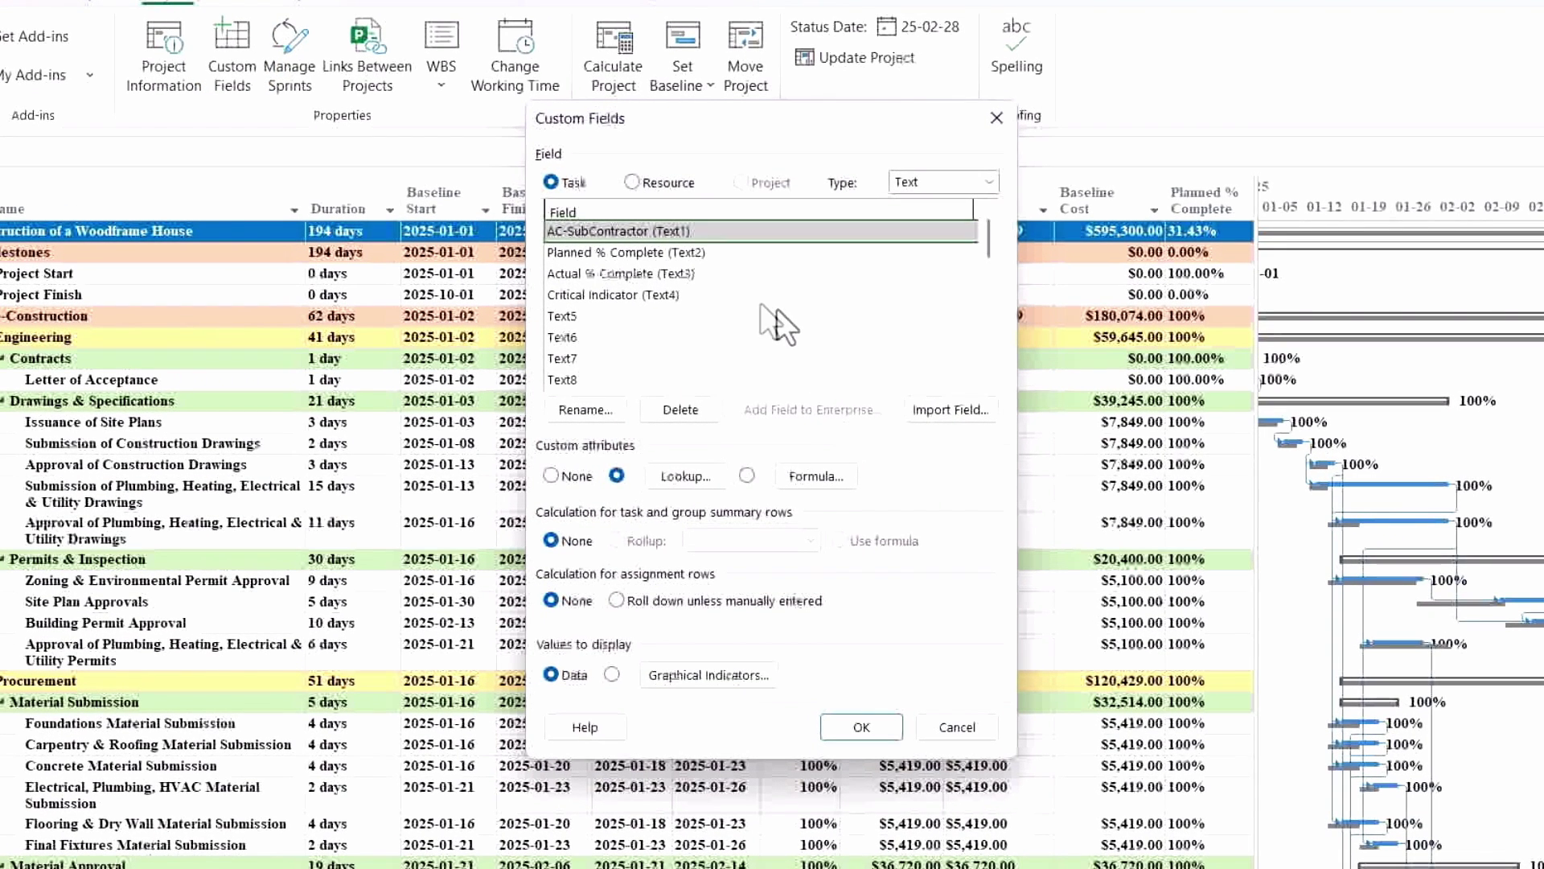
left_click(673, 252)
left_click(673, 274)
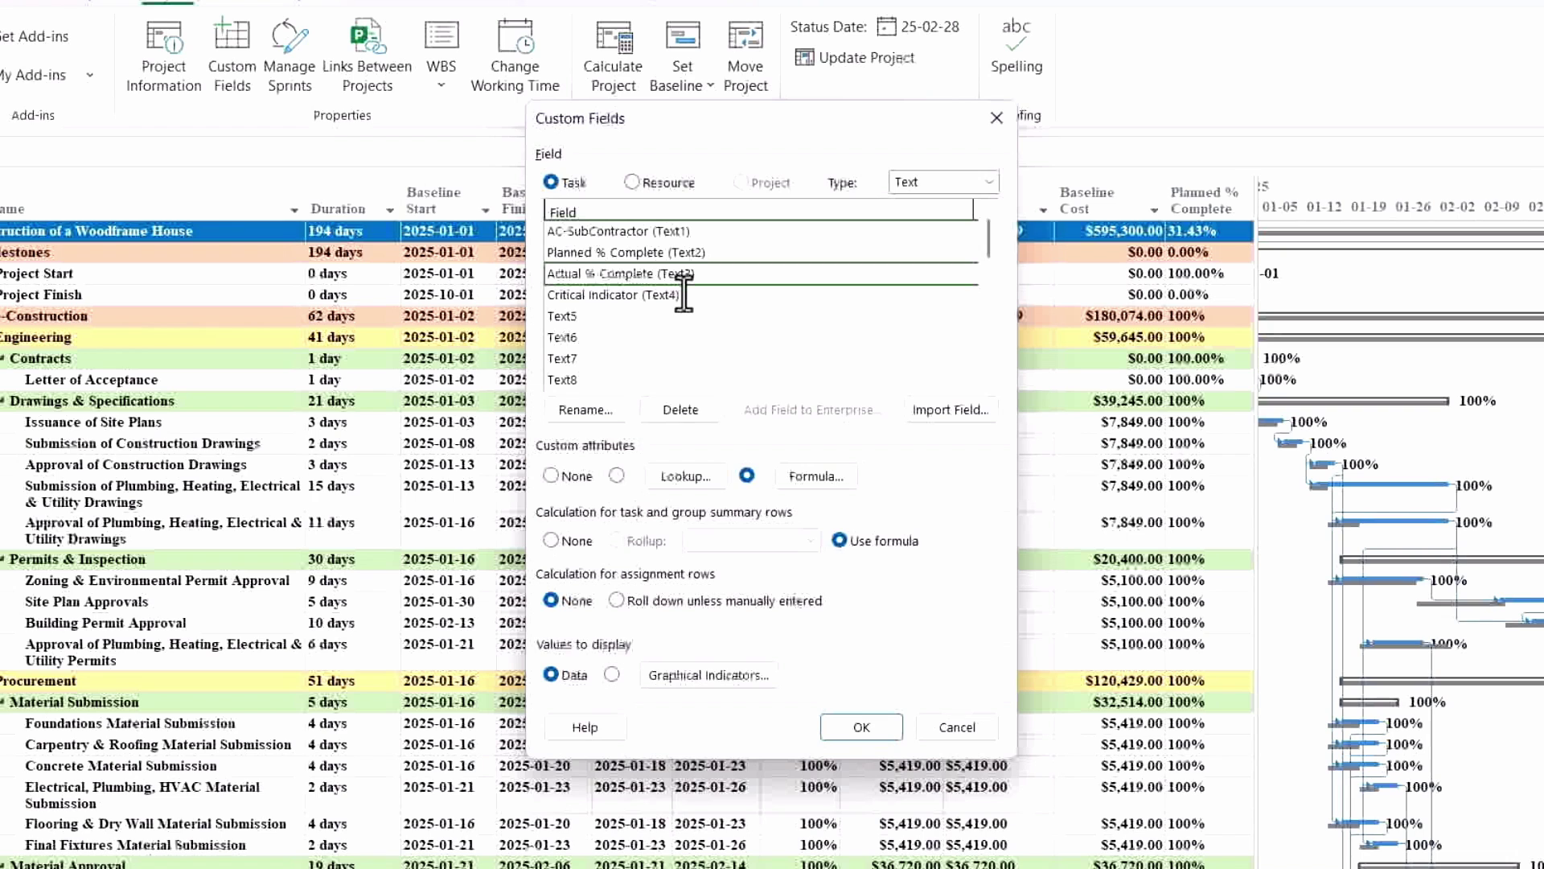
left_click(998, 119)
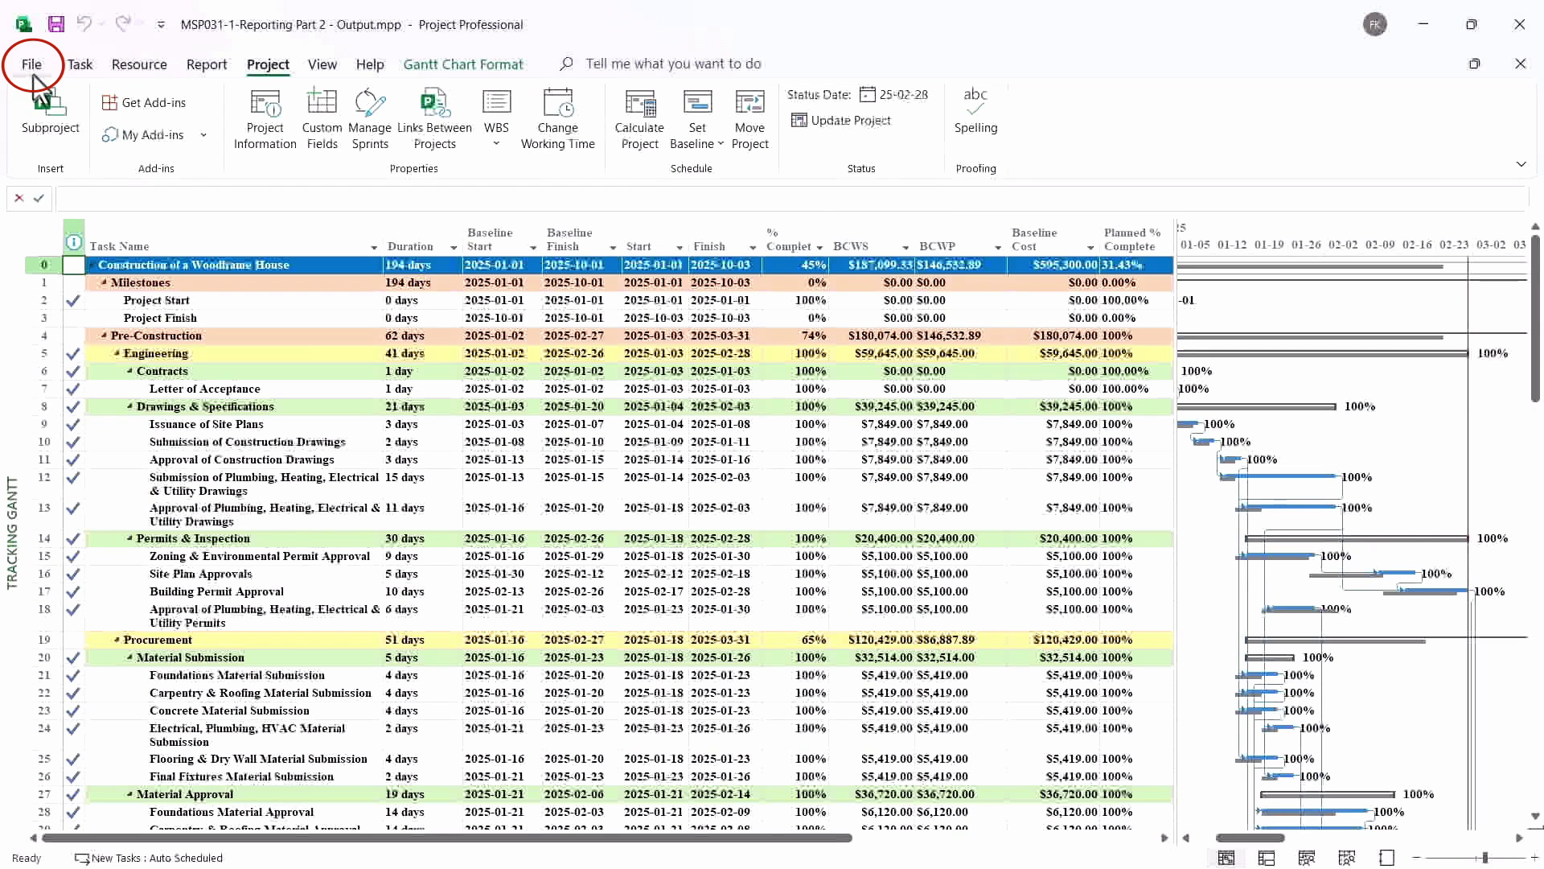
left_click(33, 71)
Step: Create a blank project and confirm its Custom Fields list shows only unnamed Text1, Text2, Text3
left_click(58, 155)
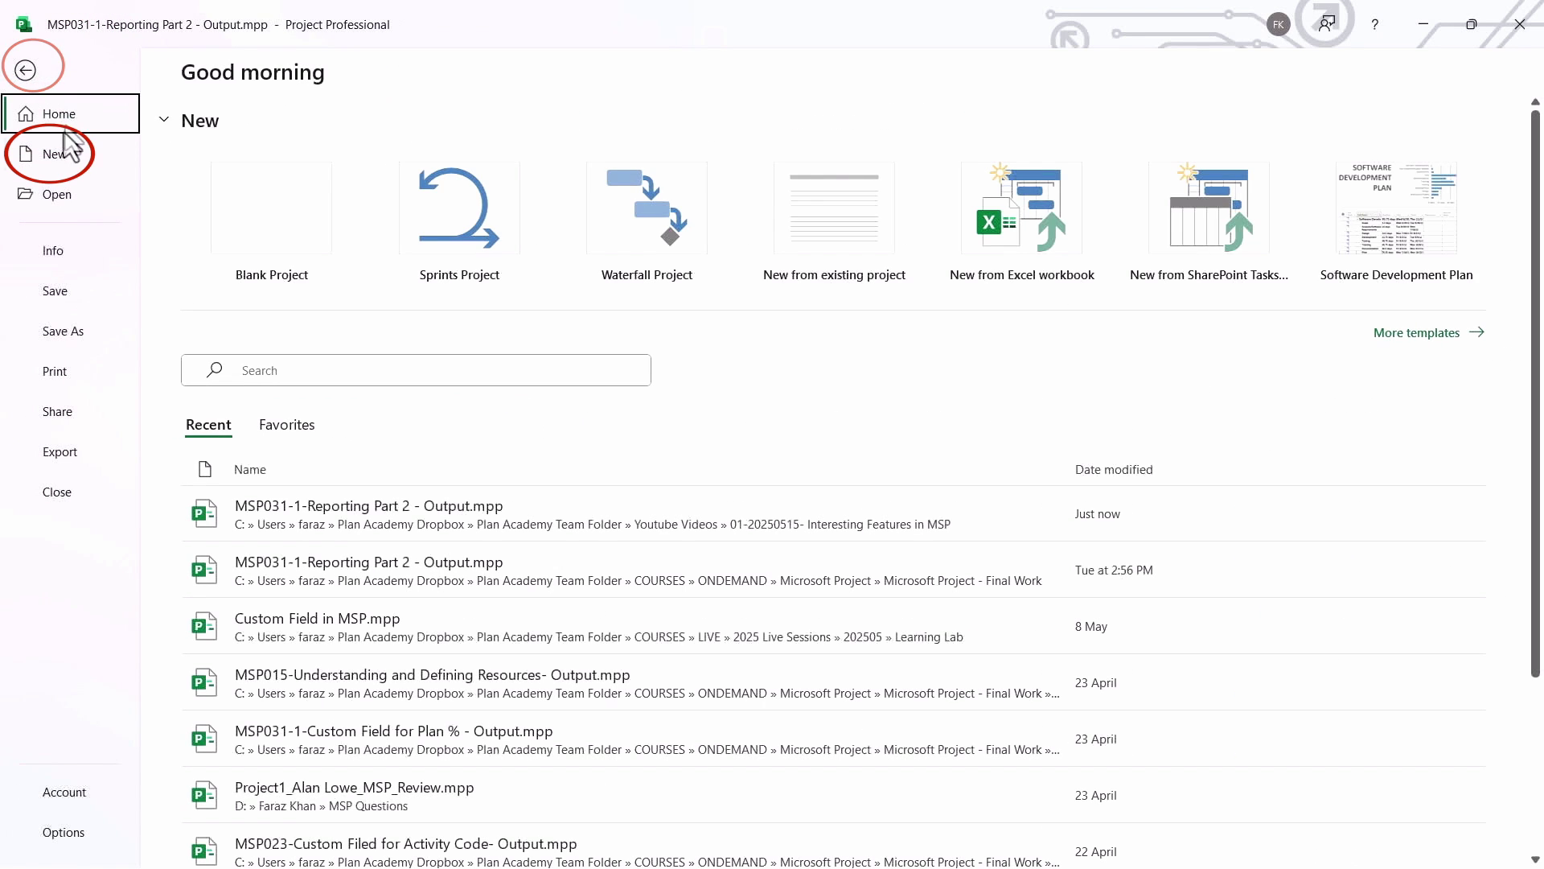
left_click(312, 230)
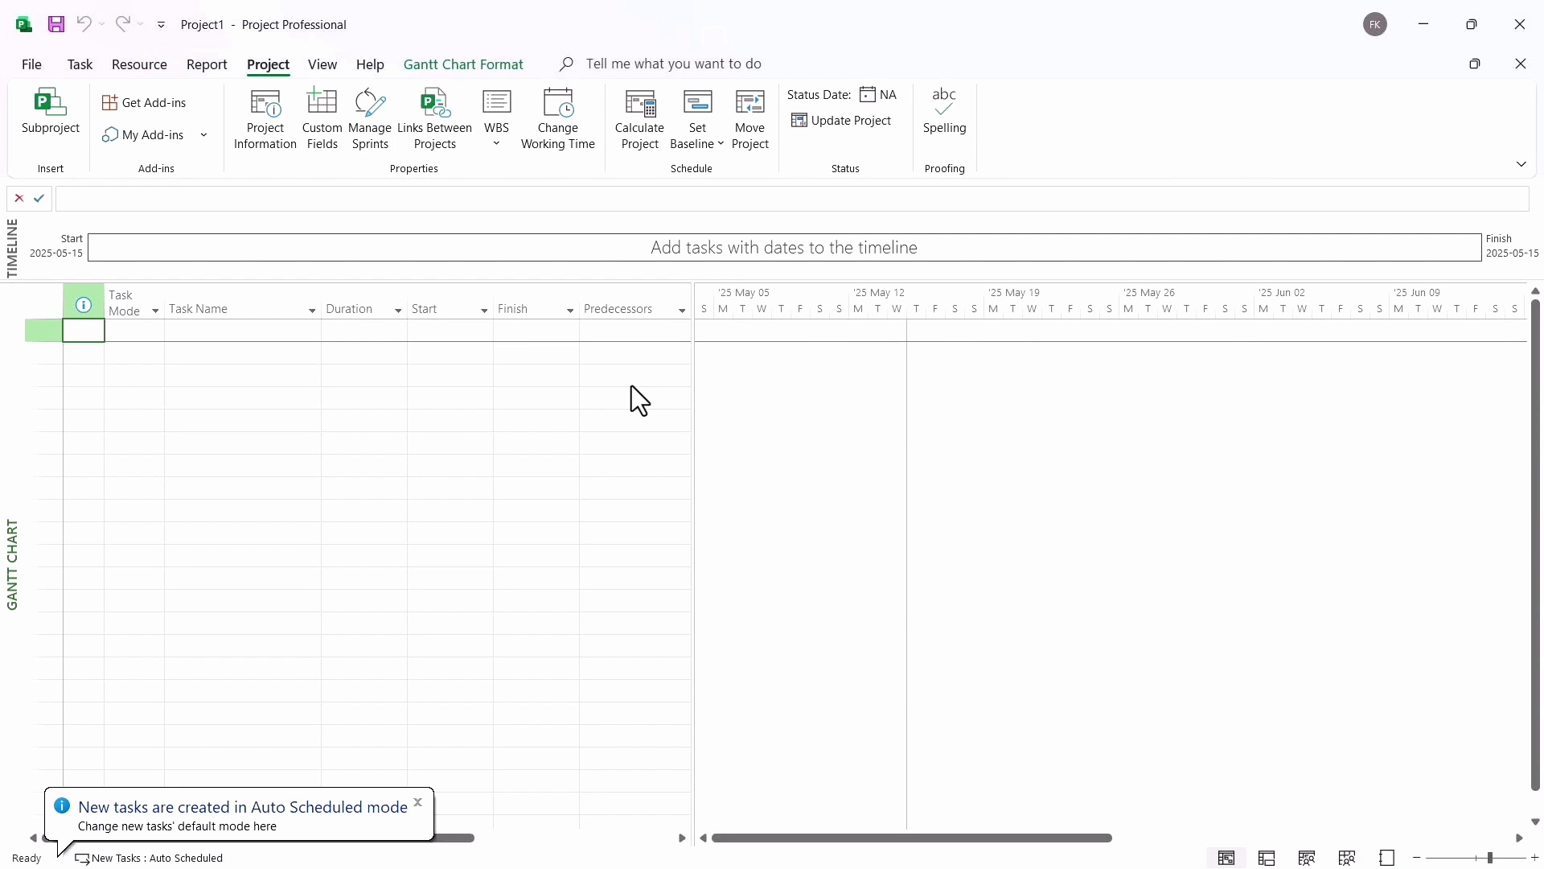
left_click(307, 121)
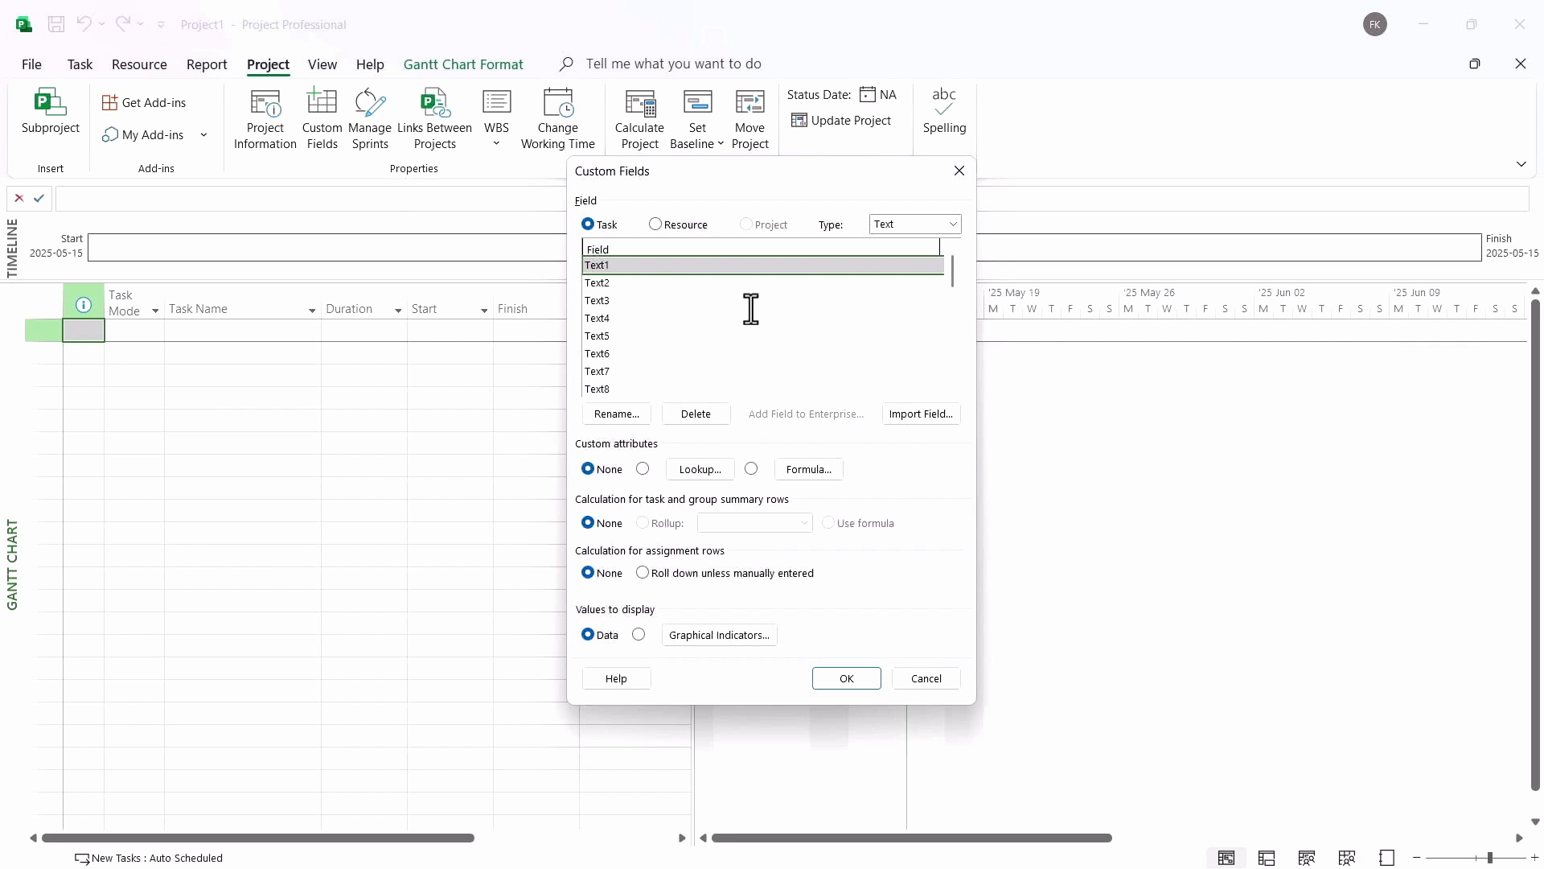
left_click(958, 170)
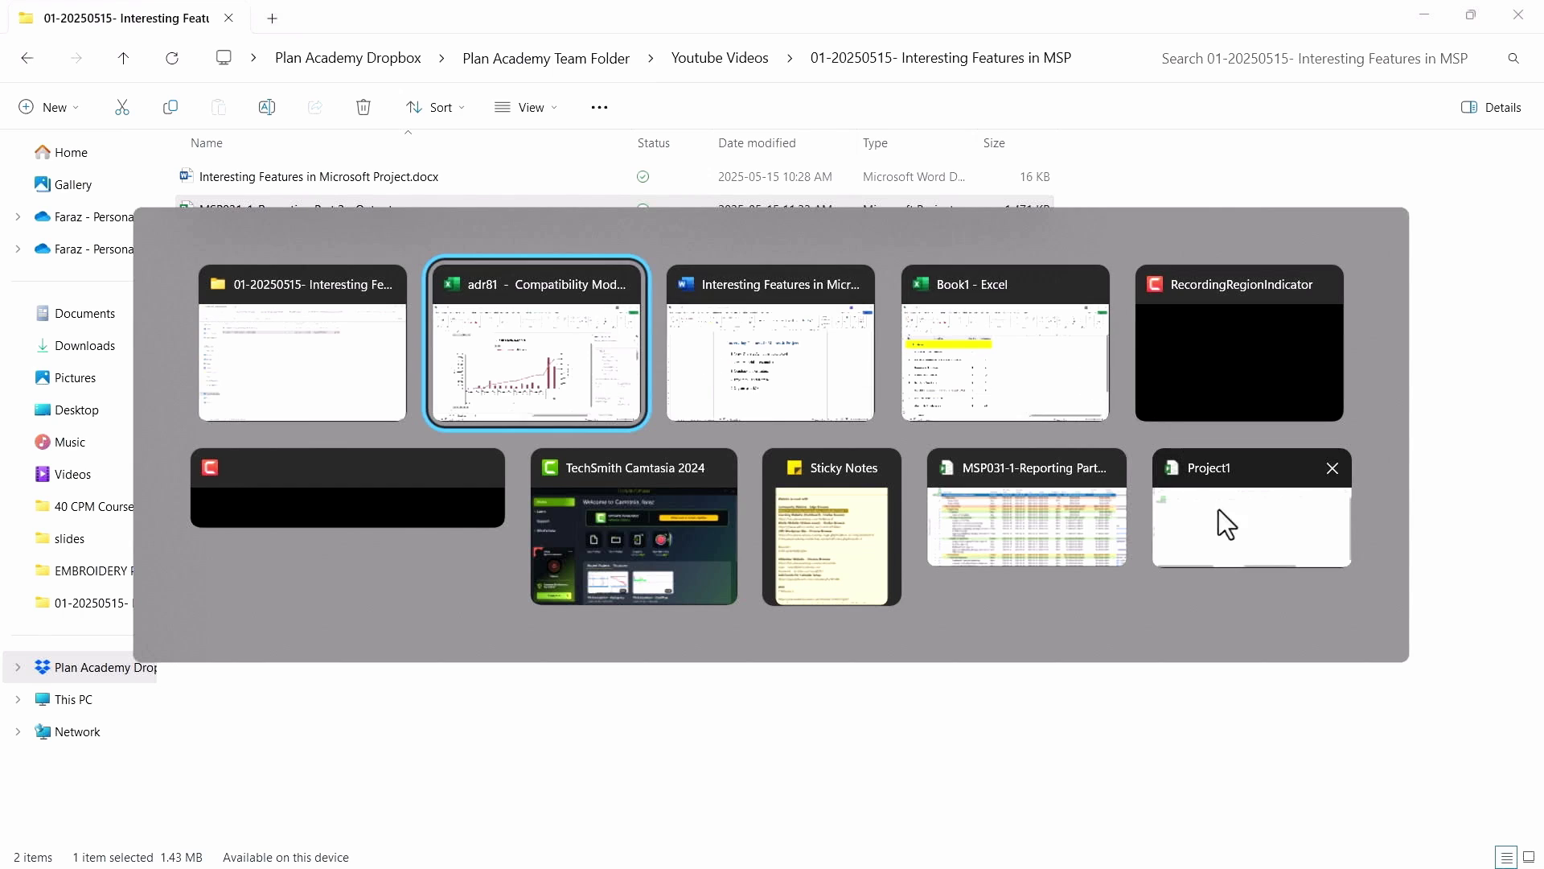
Step: From the report project's Info page, open the Organizer on its Fields tab
left_click(1027, 515)
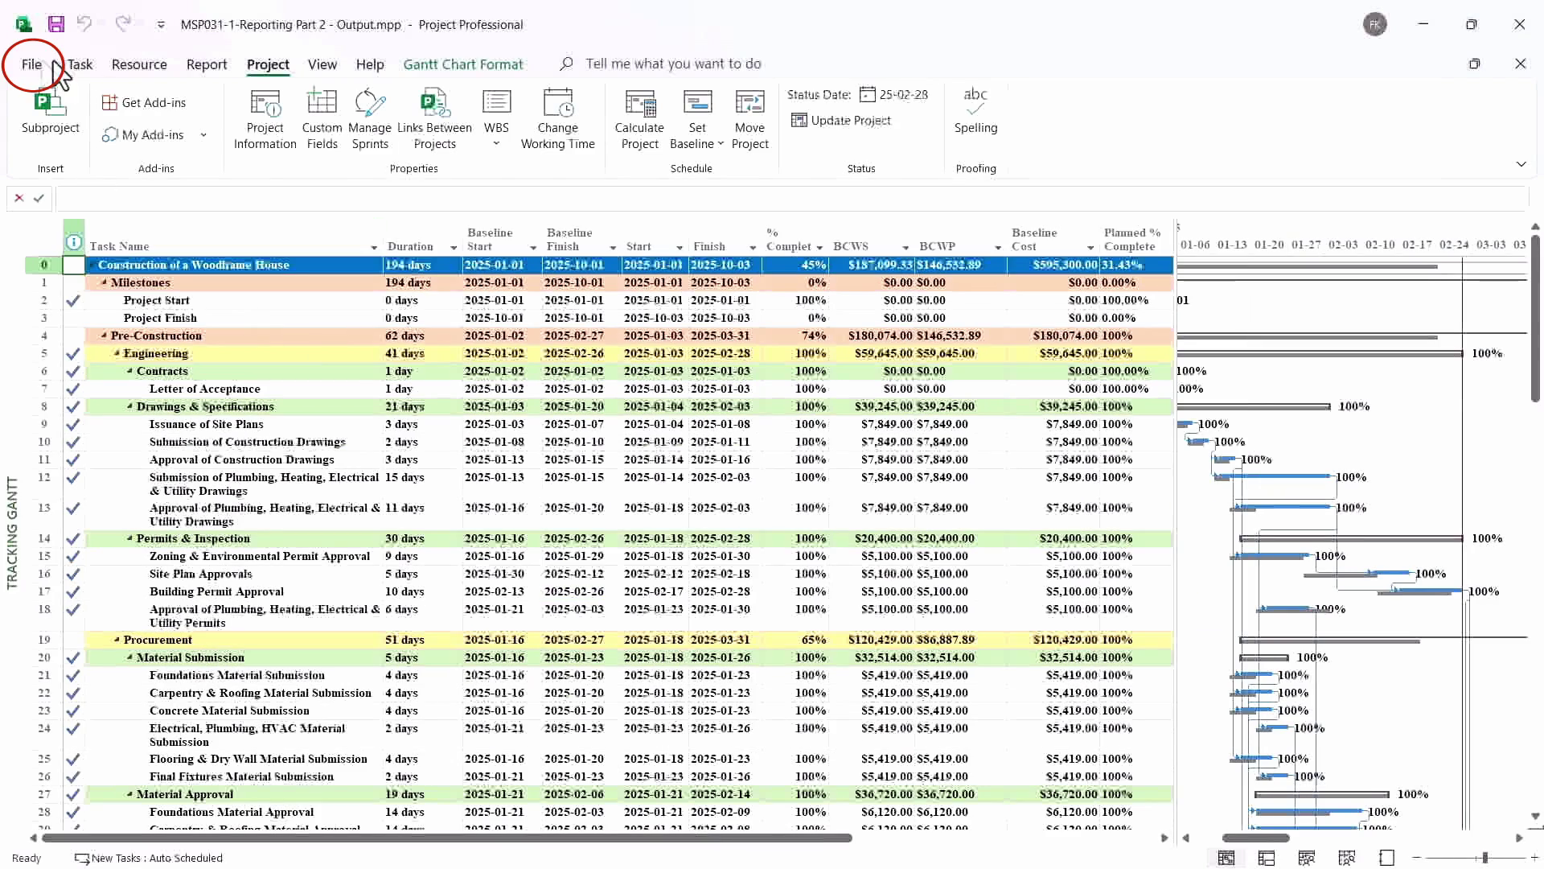
left_click(32, 65)
left_click(53, 250)
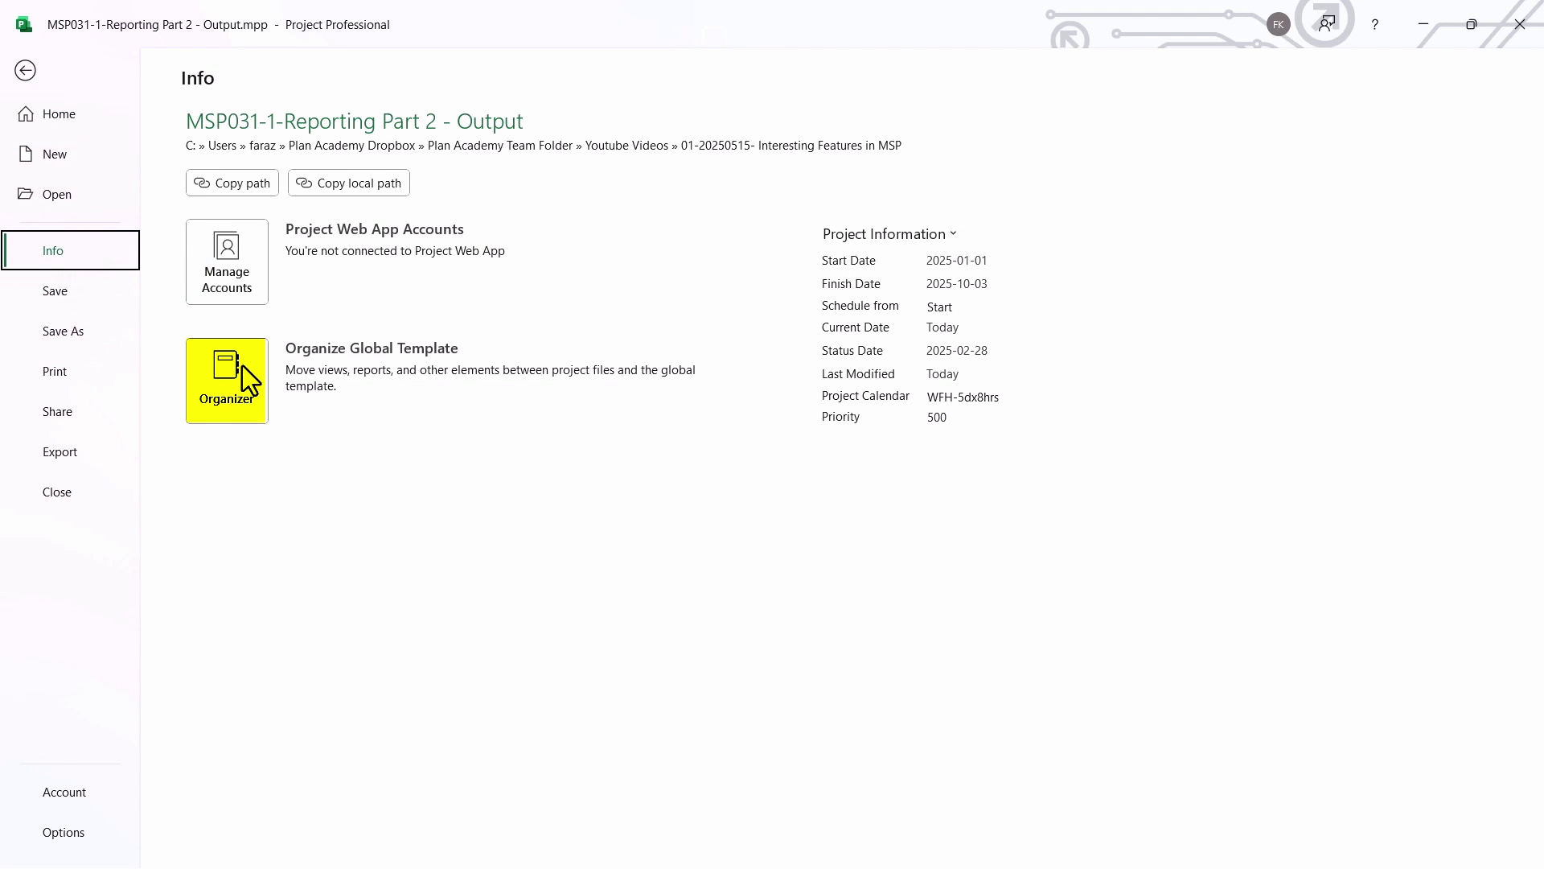
left_click(243, 365)
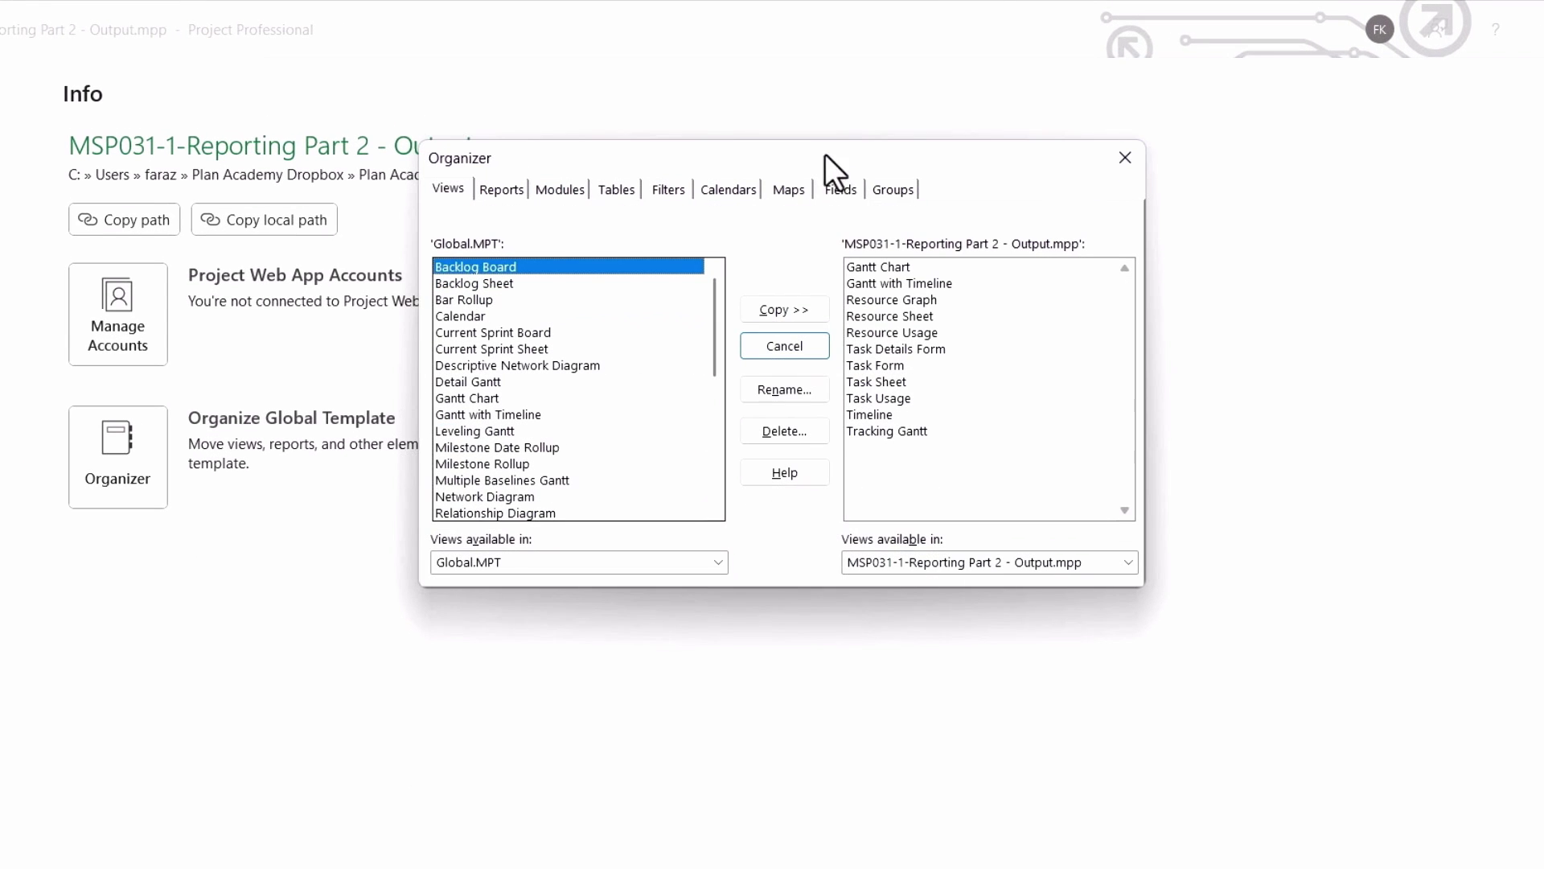
left_click(843, 194)
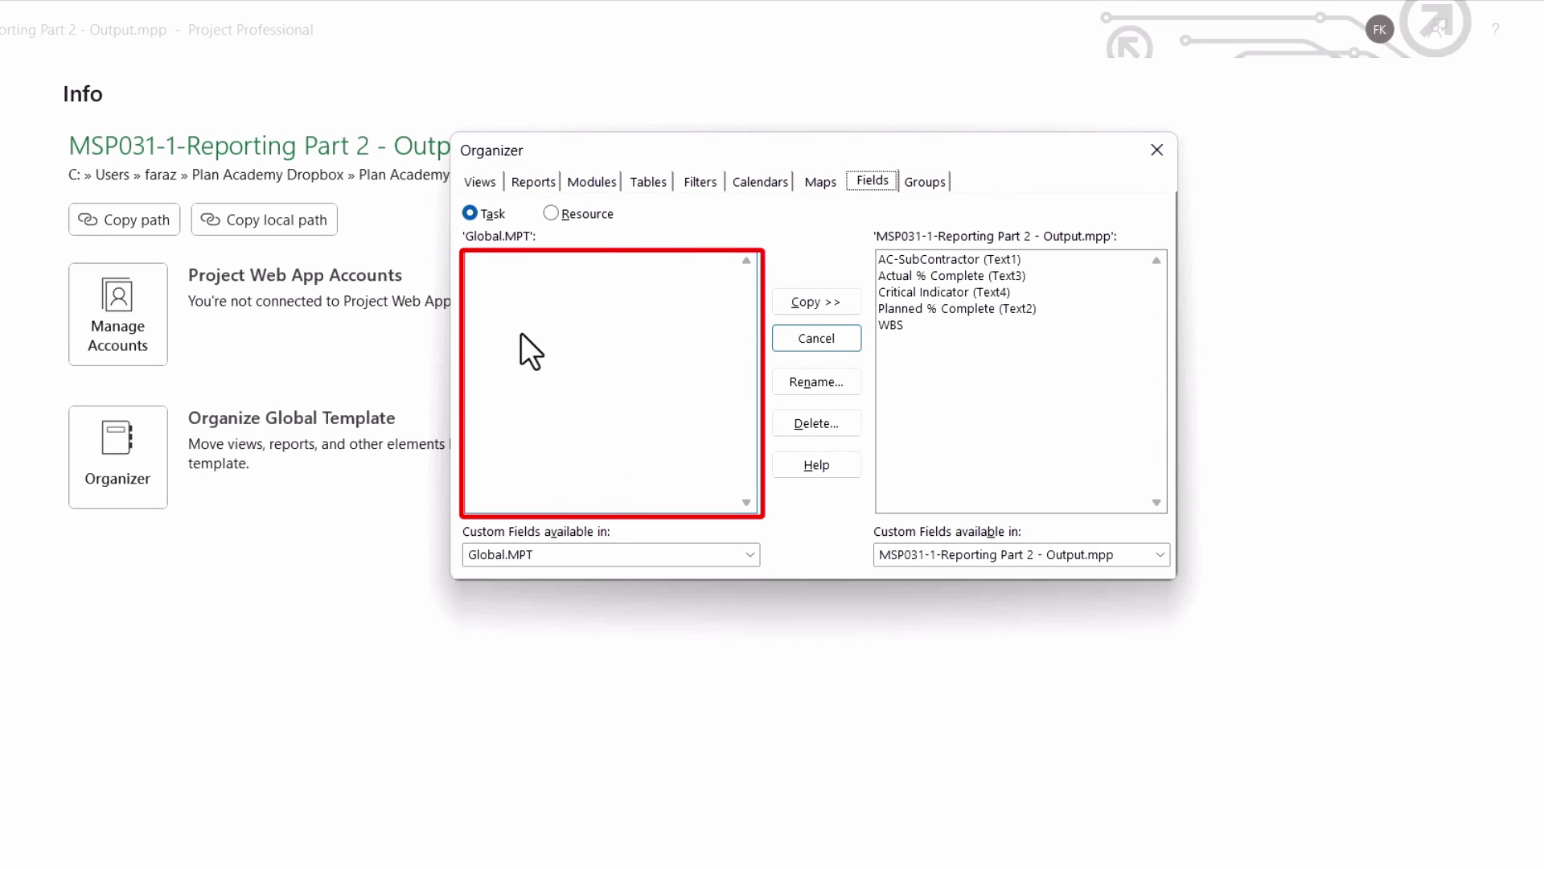
Step: Copy Planned % Complete (Text2) and Actual % Complete (Text3) into Global.MPT, then close Organizer
left_click(940, 309)
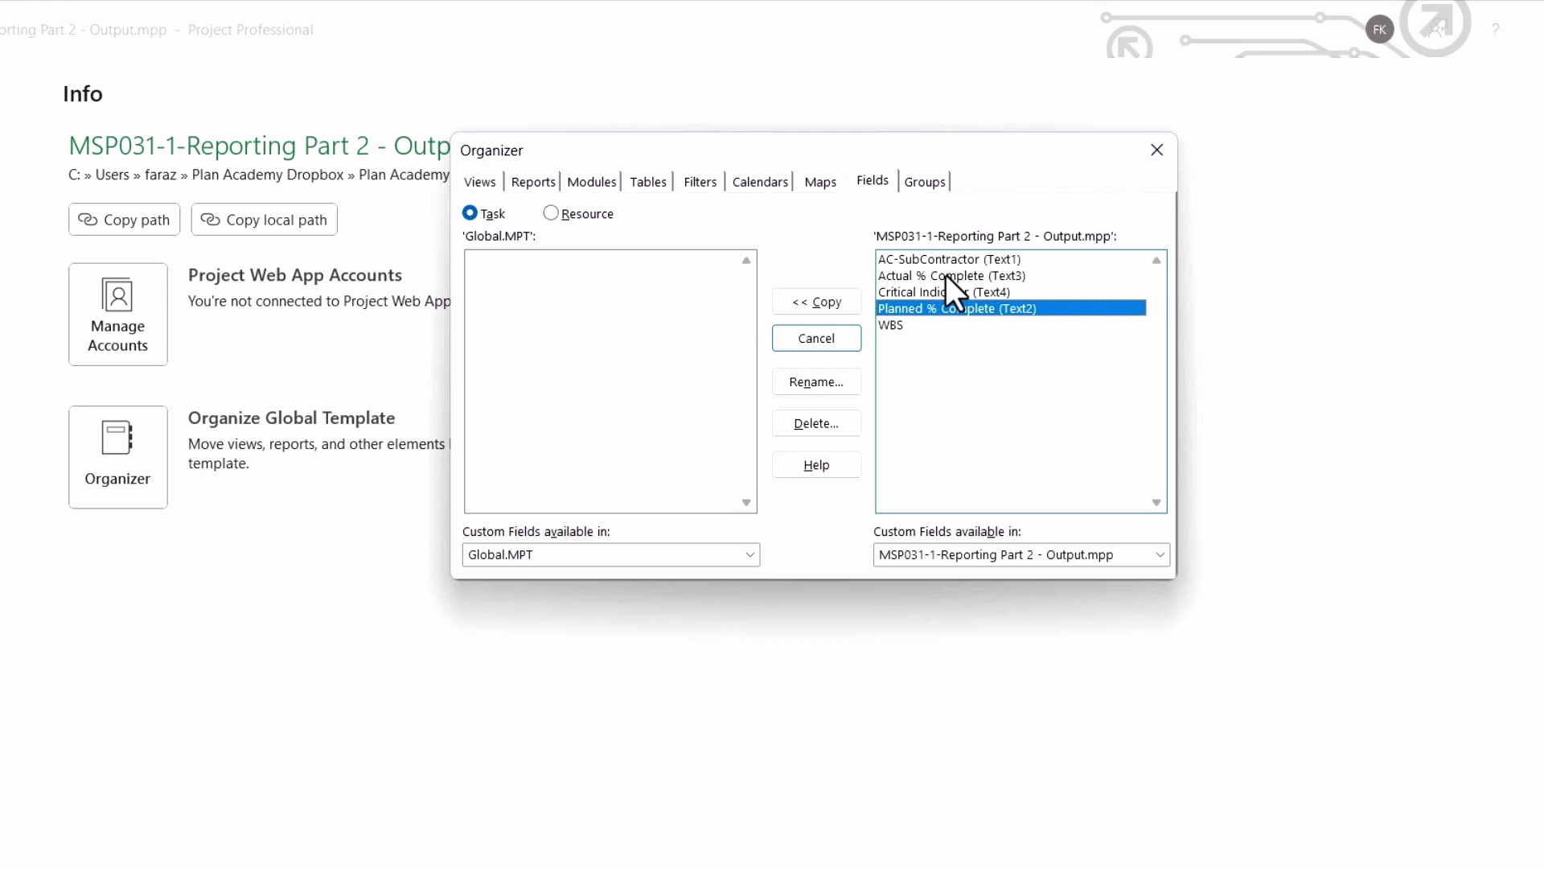
left_click(946, 276)
left_click(959, 309)
left_click(832, 304)
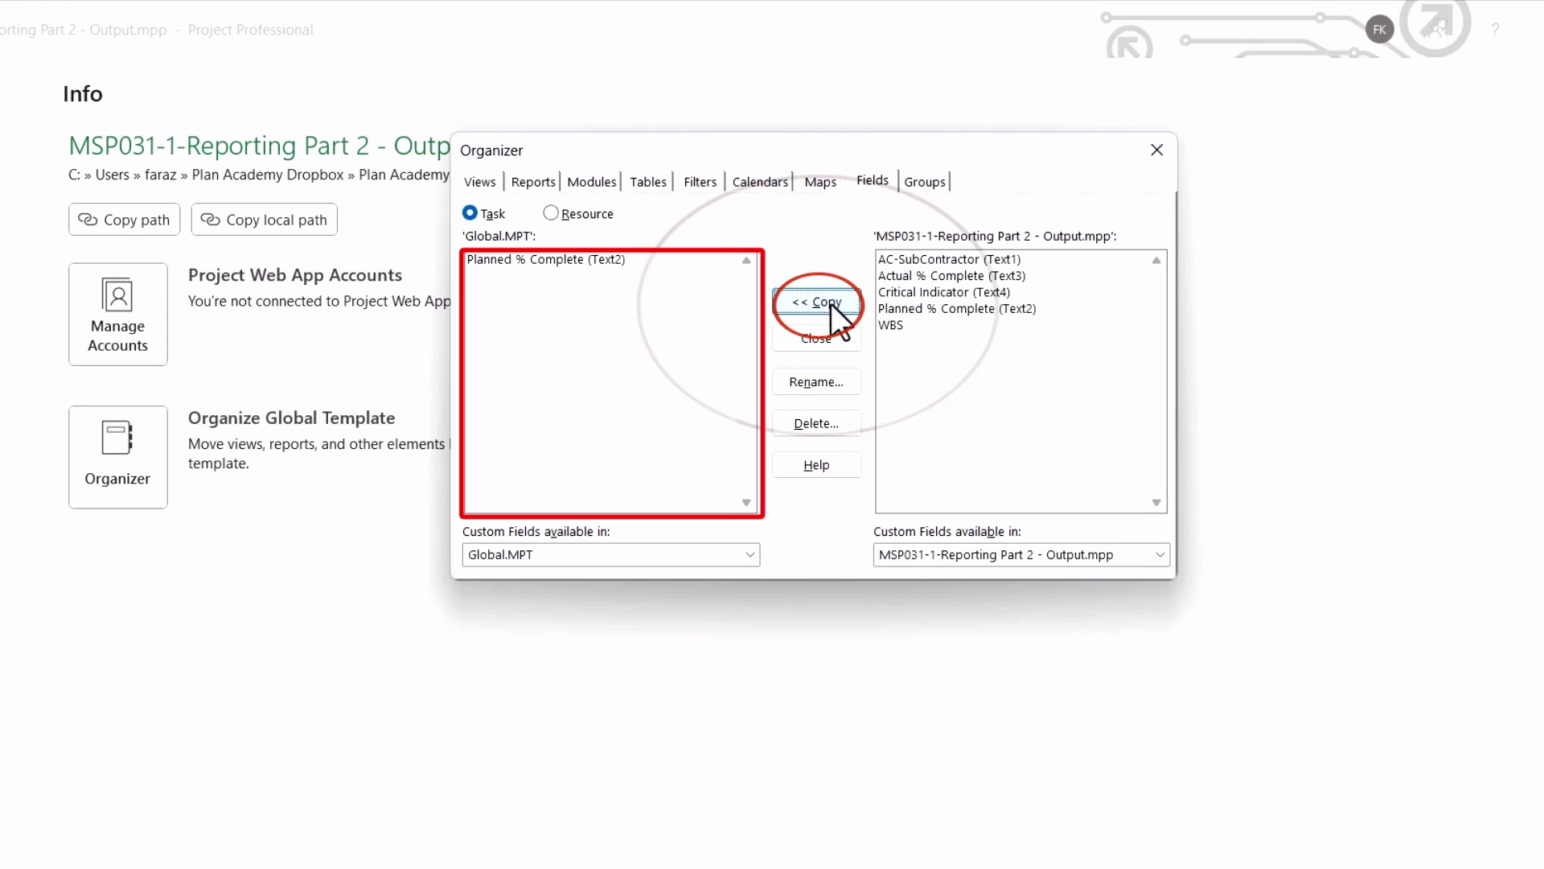
left_click(919, 276)
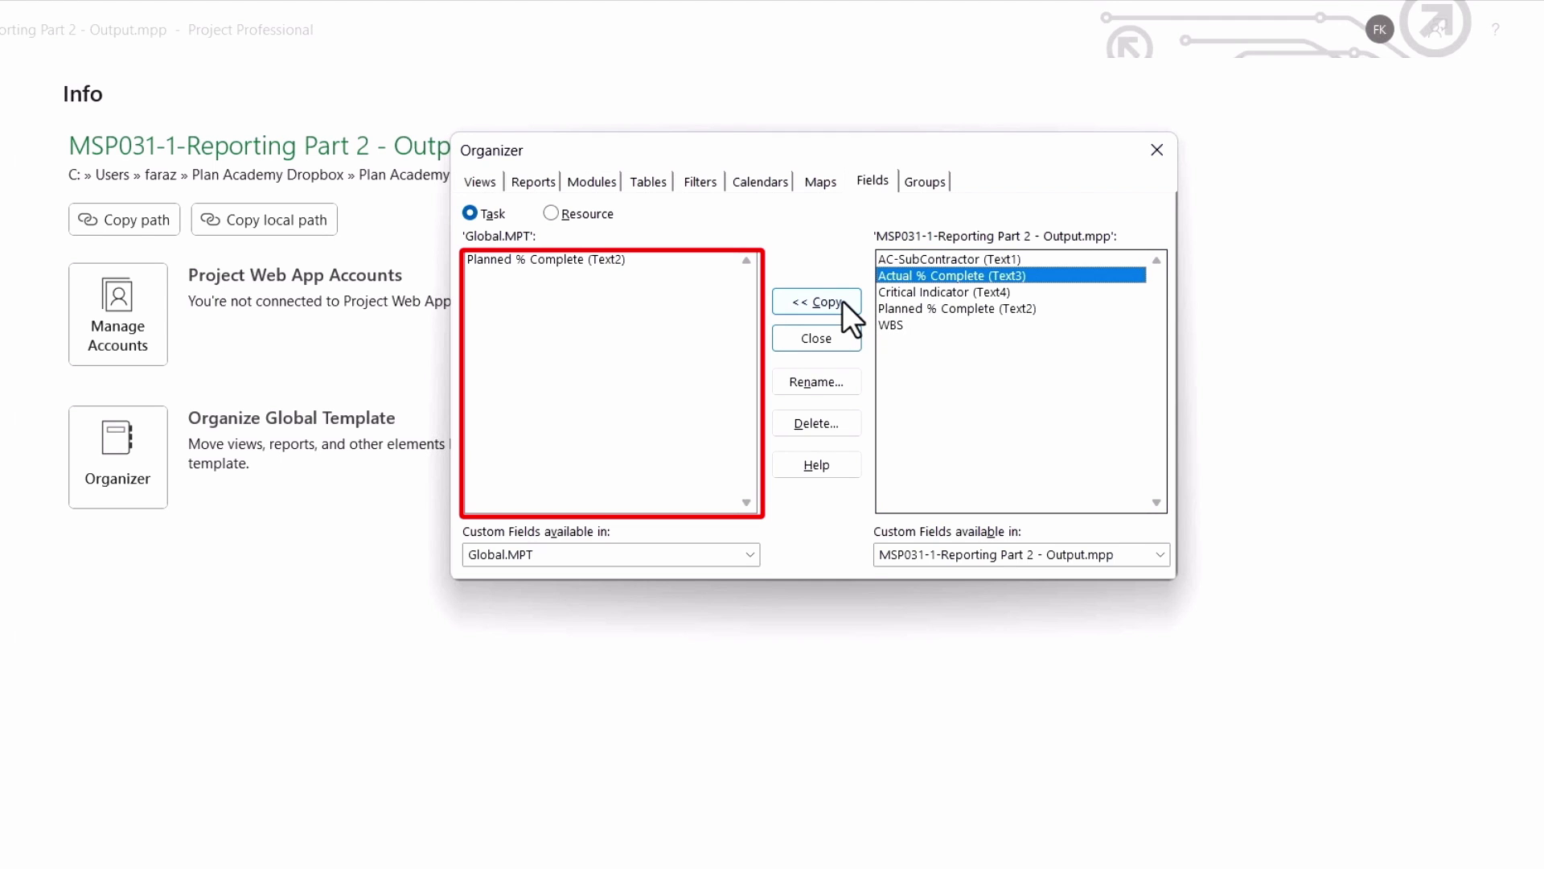
left_click(843, 301)
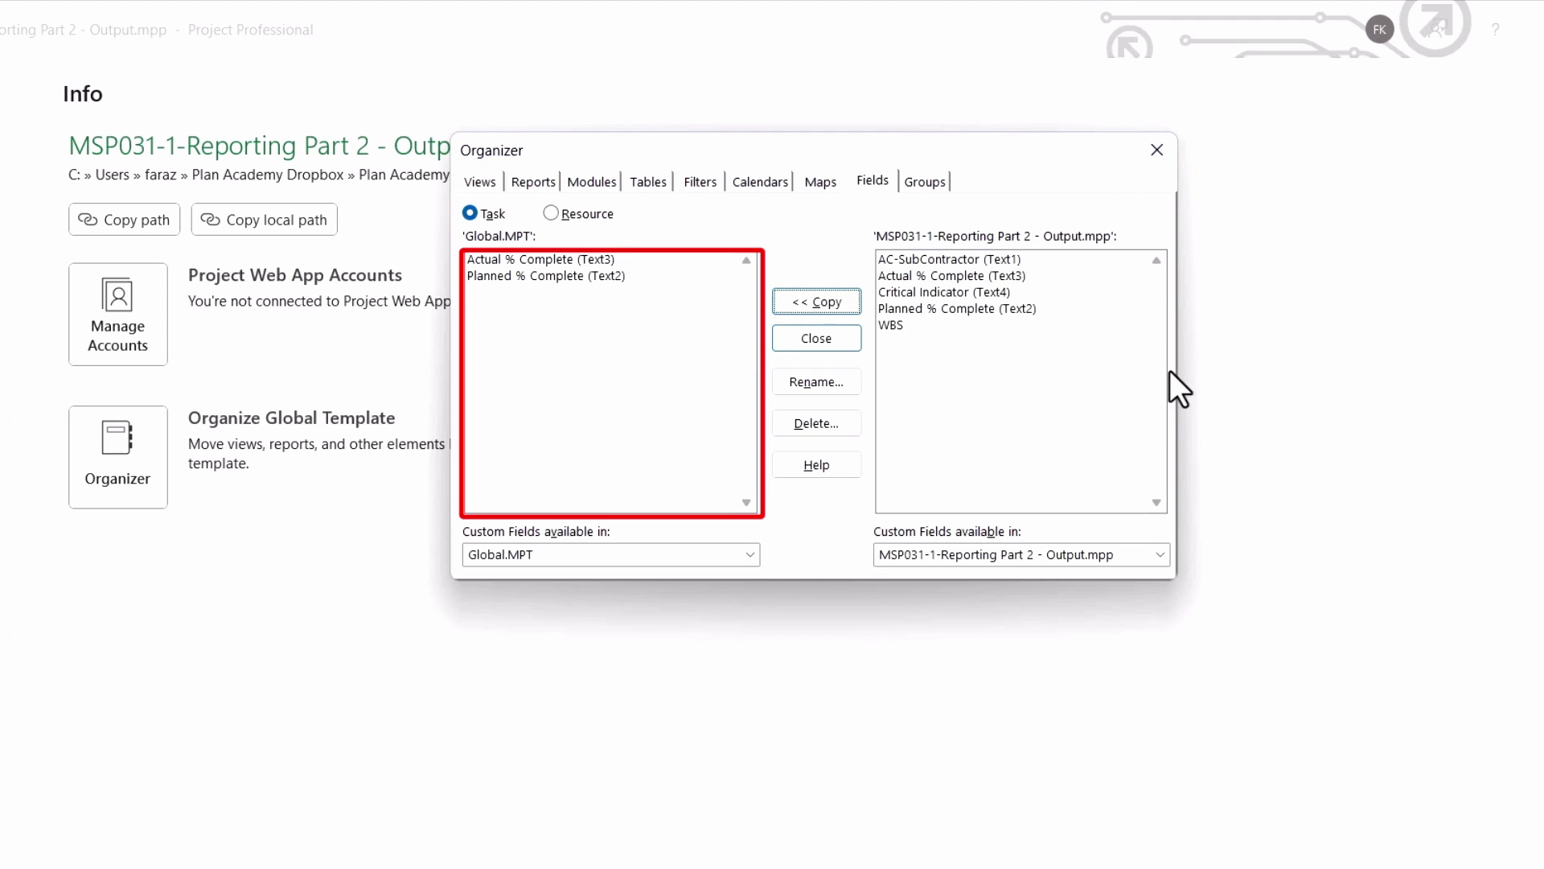
left_click(1157, 150)
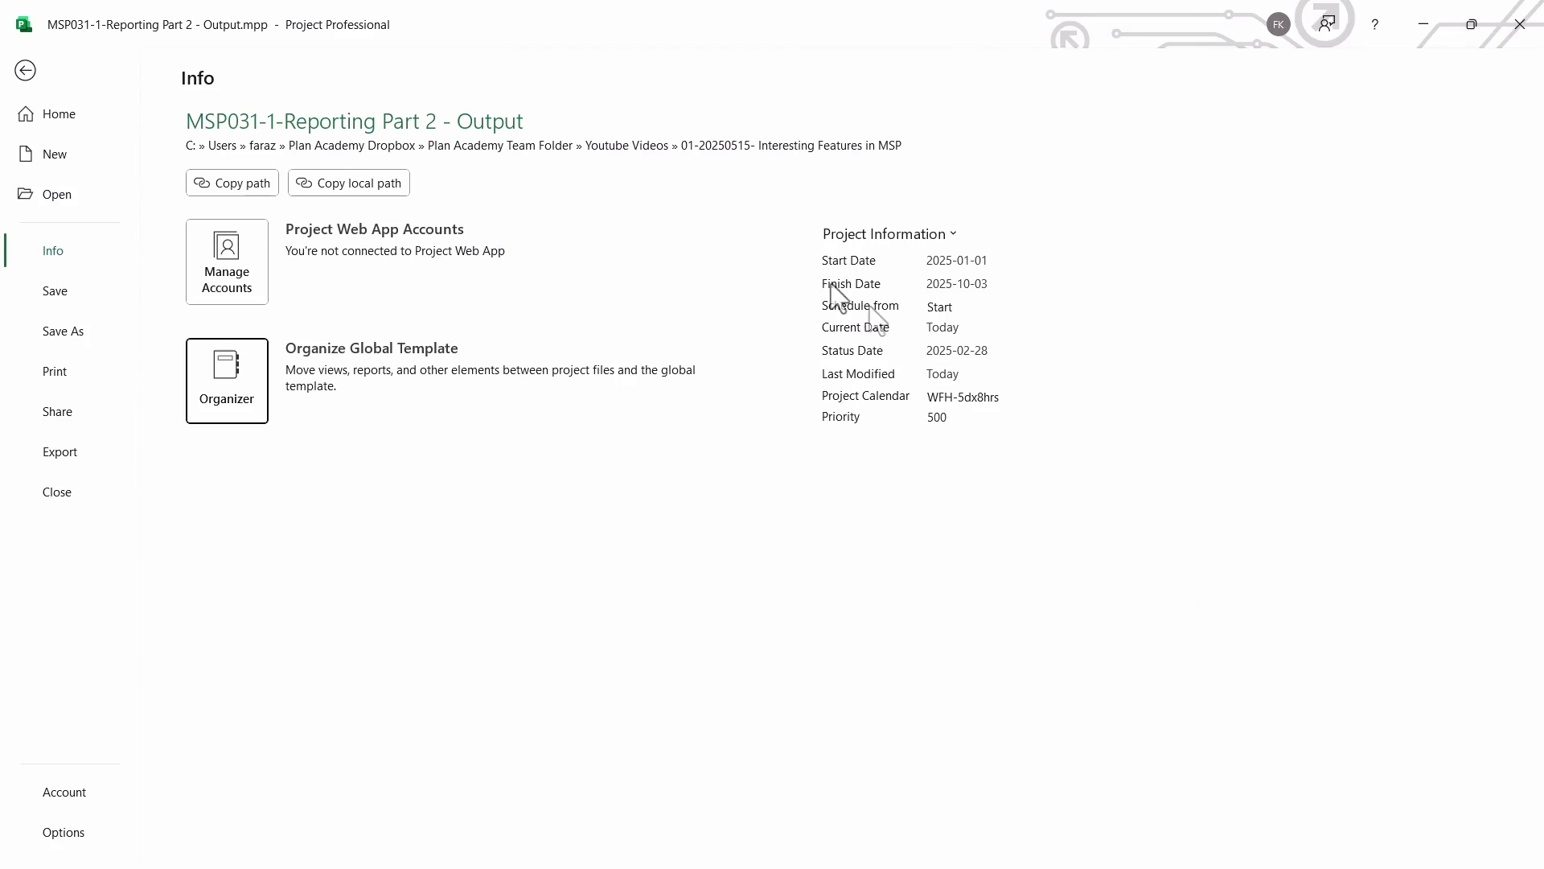
Step: Create another blank project and verify Actual % Complete (Text3) appears with its formula
left_click(26, 71)
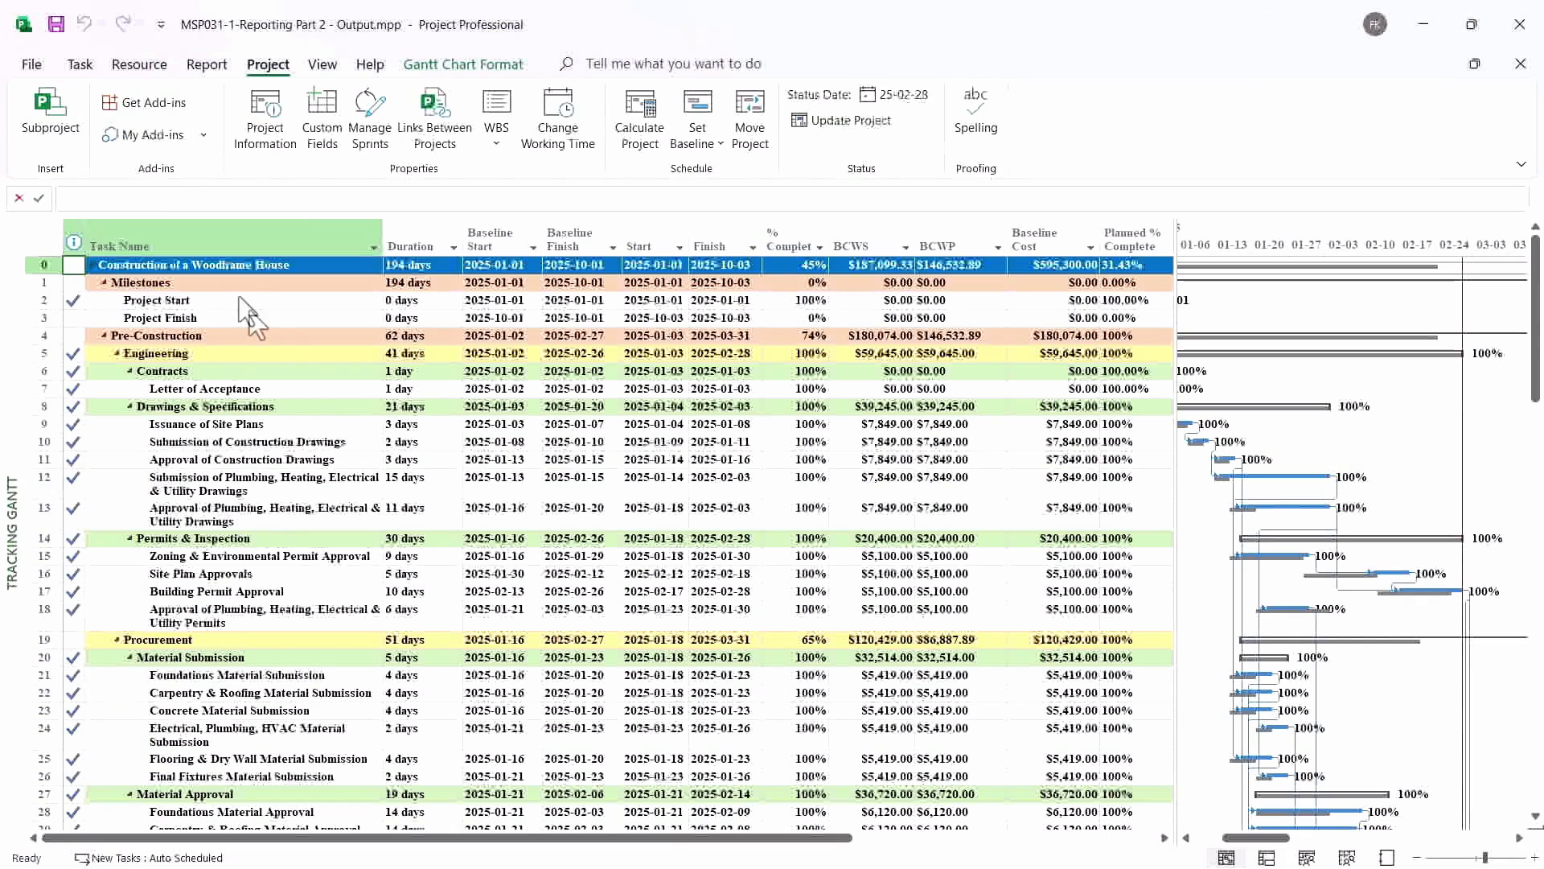
left_click(30, 64)
left_click(40, 157)
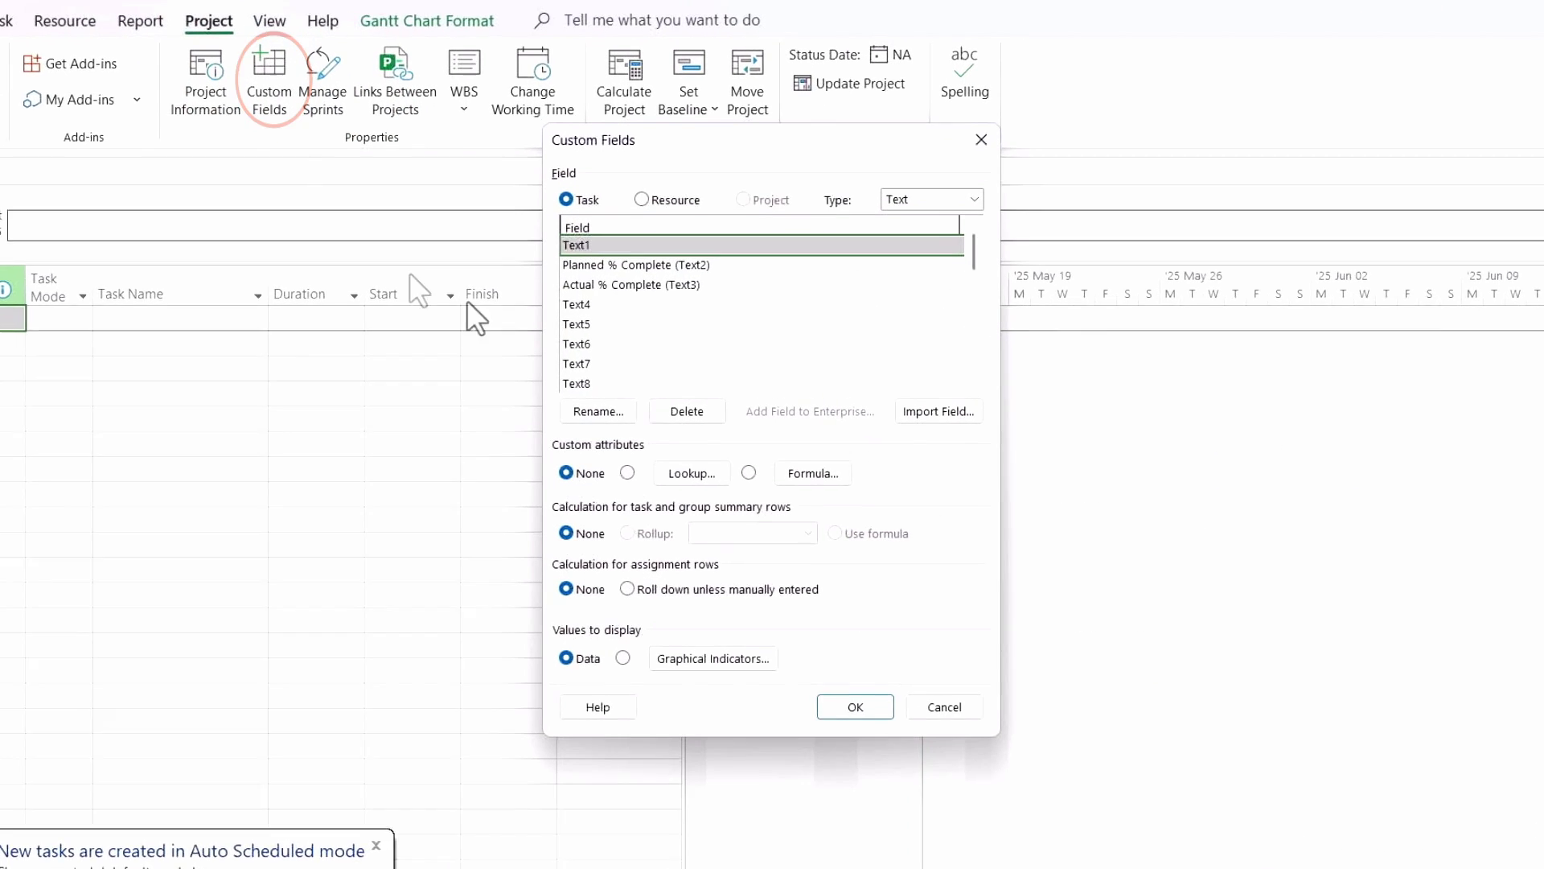
left_click(647, 286)
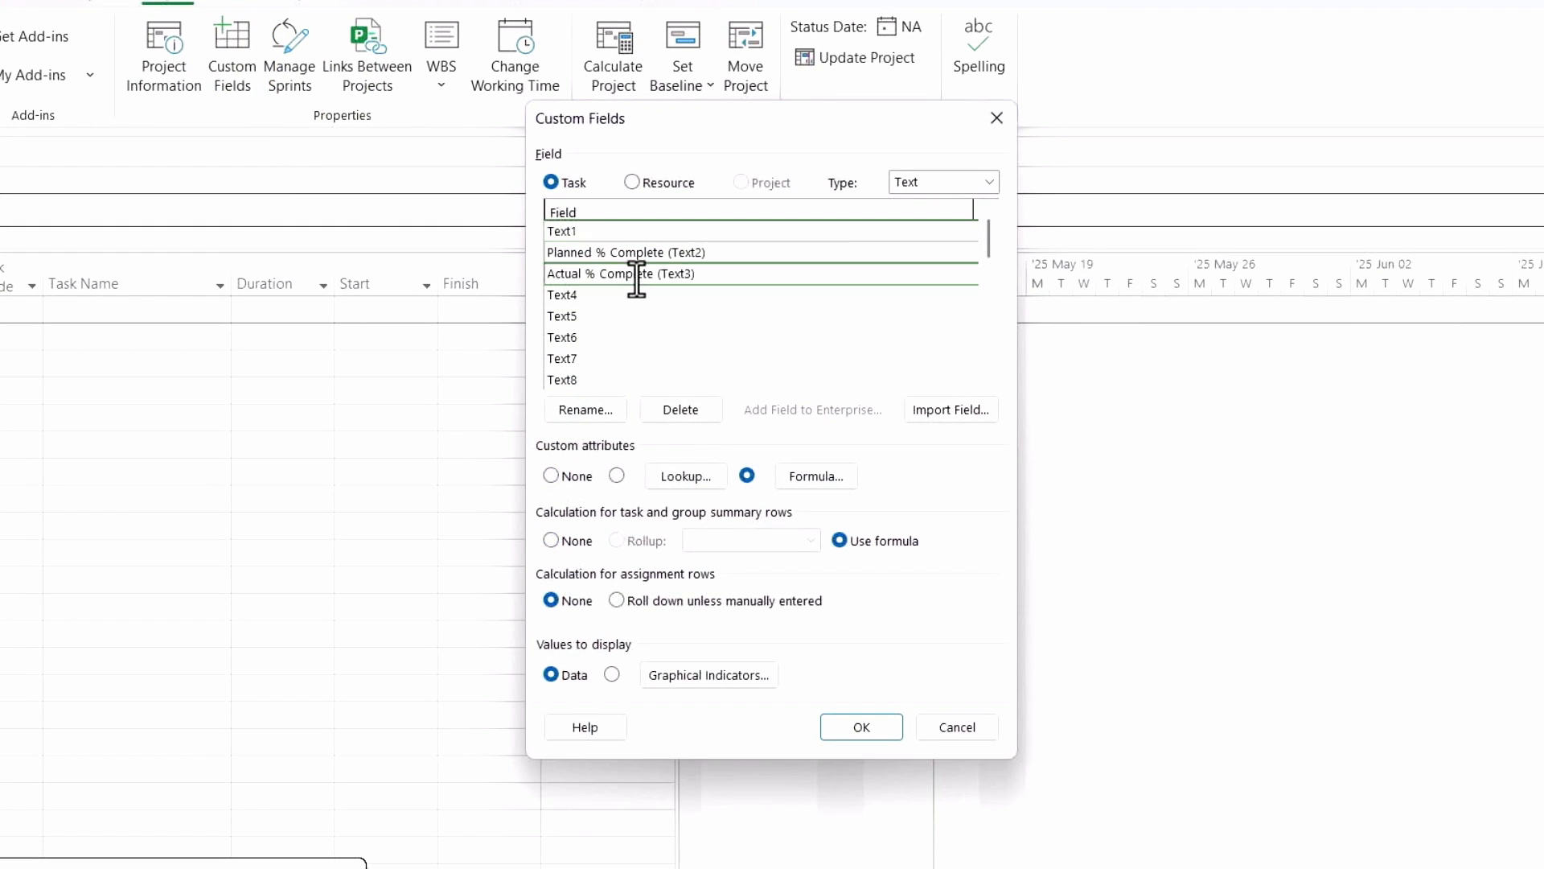